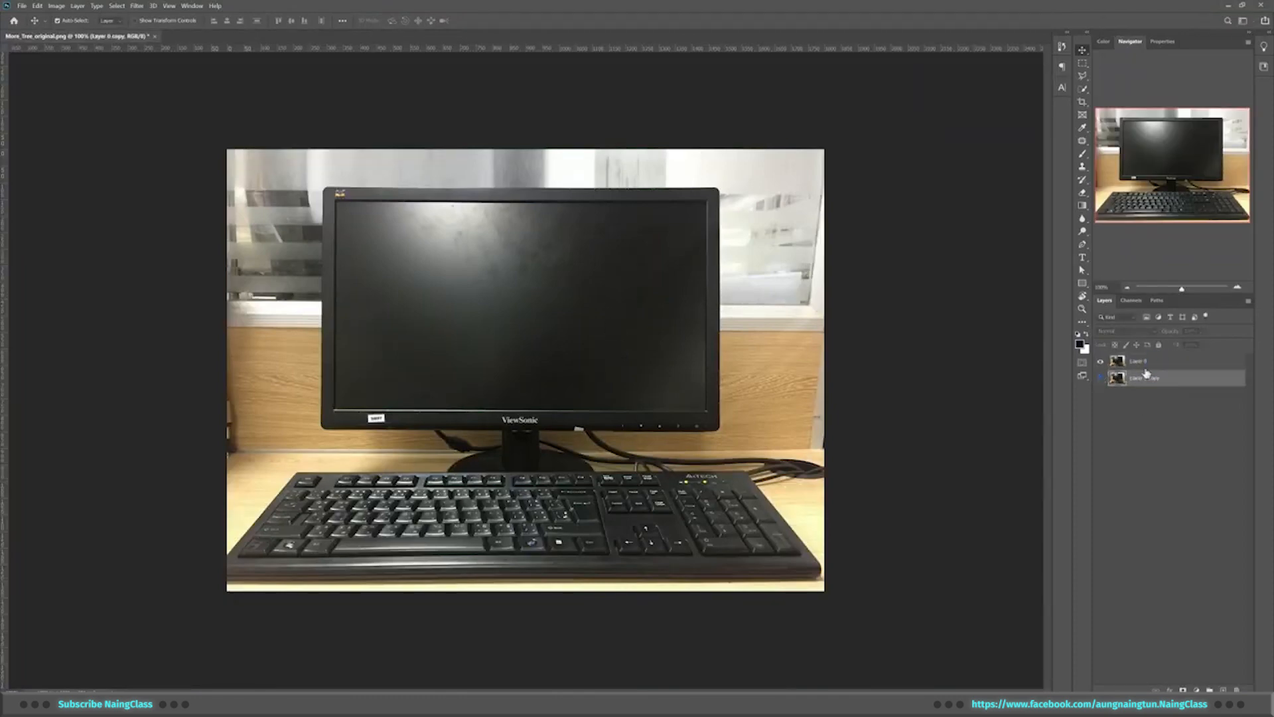
Add a Brightness/Contrast adjustment above Layer 0, lowering the brightness and raising the contrast of the monitor photo
left_click(1144, 362)
left_click(1195, 689)
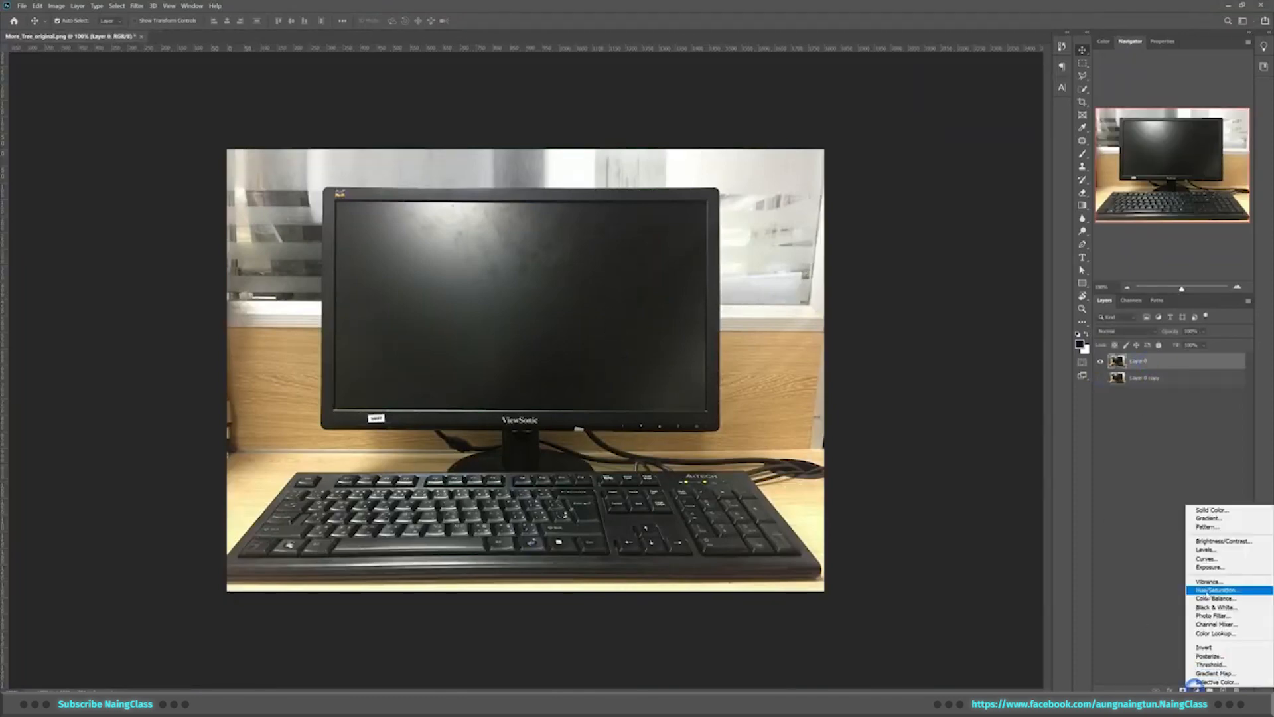
left_click(1214, 550)
left_click_drag(1168, 103, 1154, 103)
left_click_drag(1169, 122, 1152, 103)
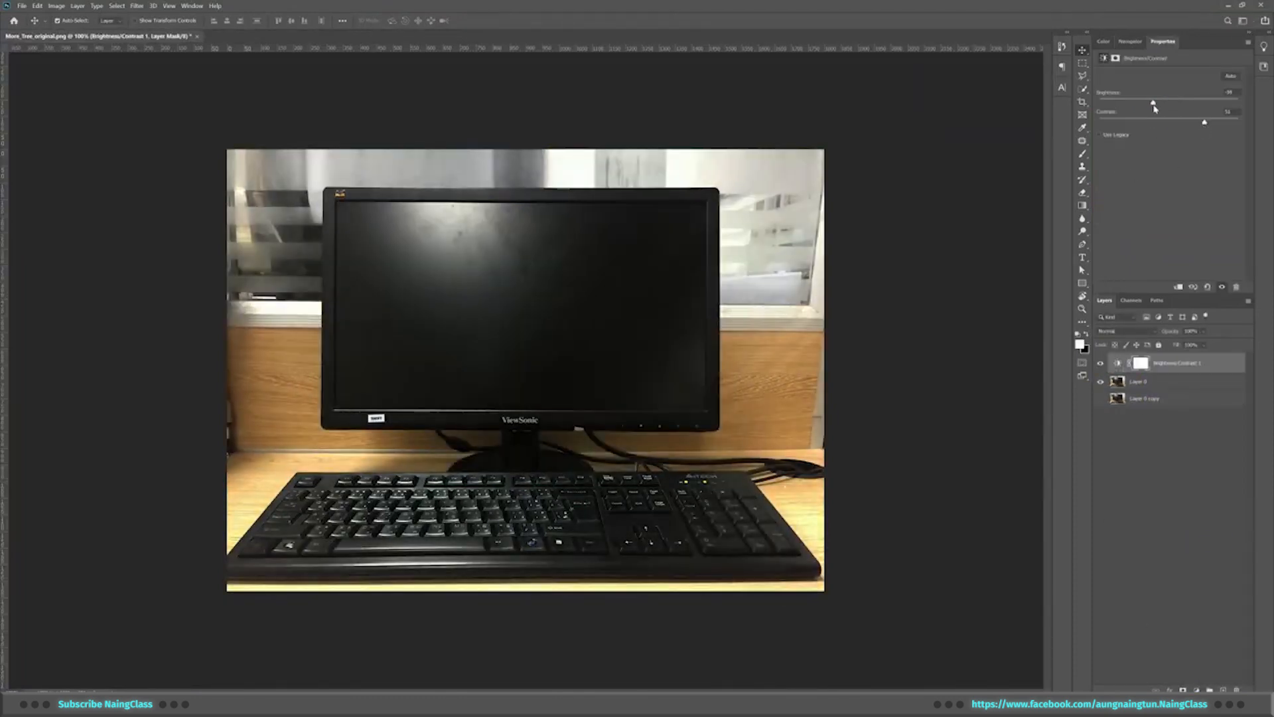
Add a Color Balance adjustment with cyan-red -52, magenta-green -14 and yellow-blue +32, and clip the adjustments to Layer 0
left_click(1196, 689)
left_click(1216, 597)
left_click(1123, 392, "alt")
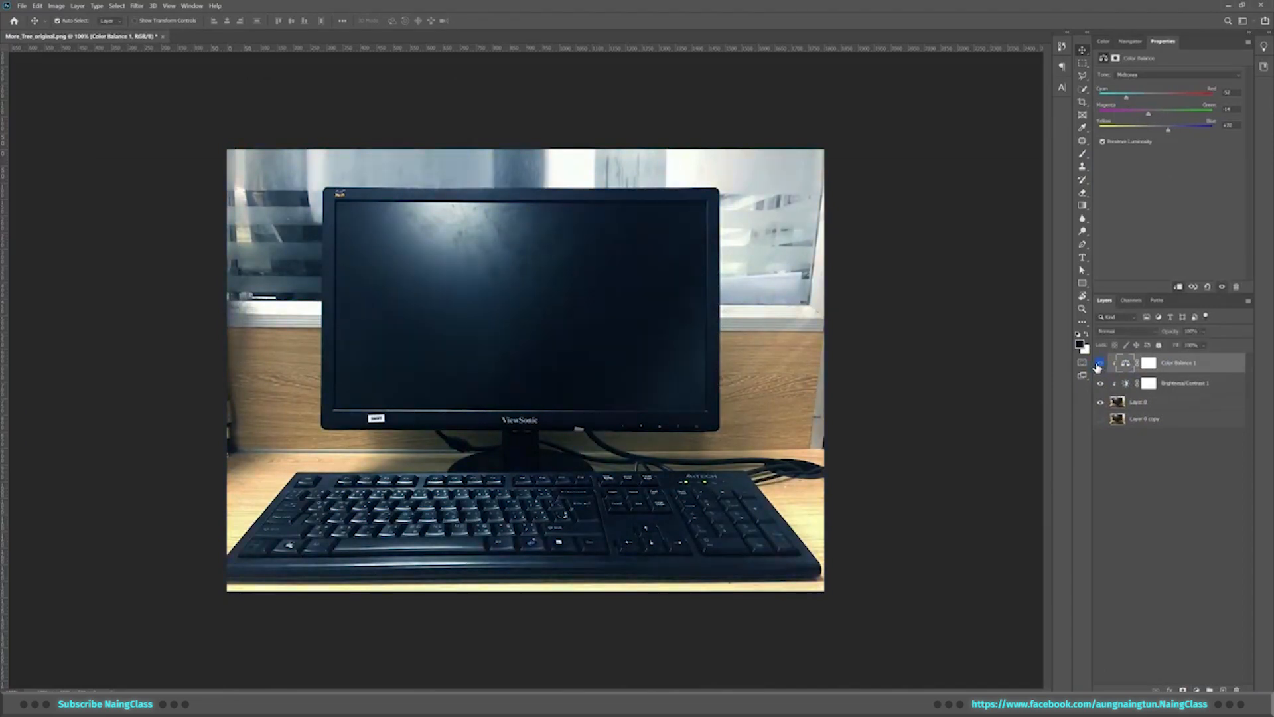
Add a Levels adjustment to the monitor photo, adjusting its input levels and output white level
left_click(1196, 689)
left_click(1214, 561)
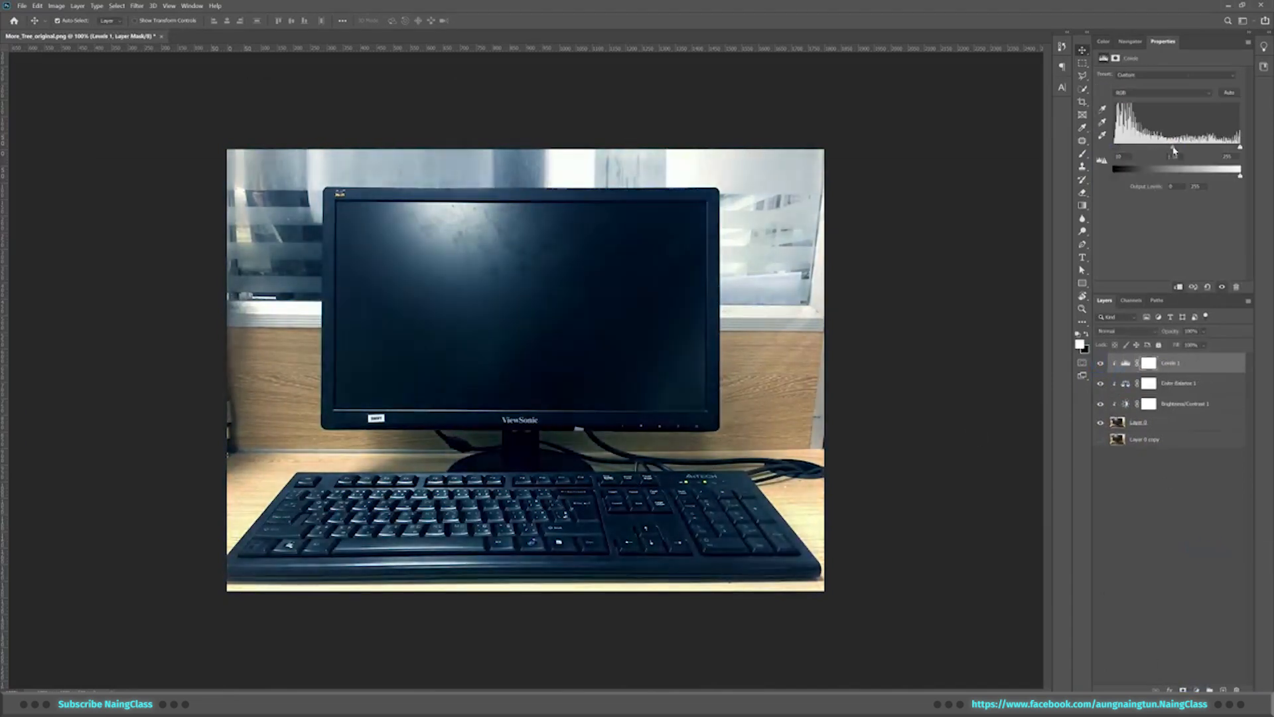
left_click_drag(1239, 175, 1232, 178)
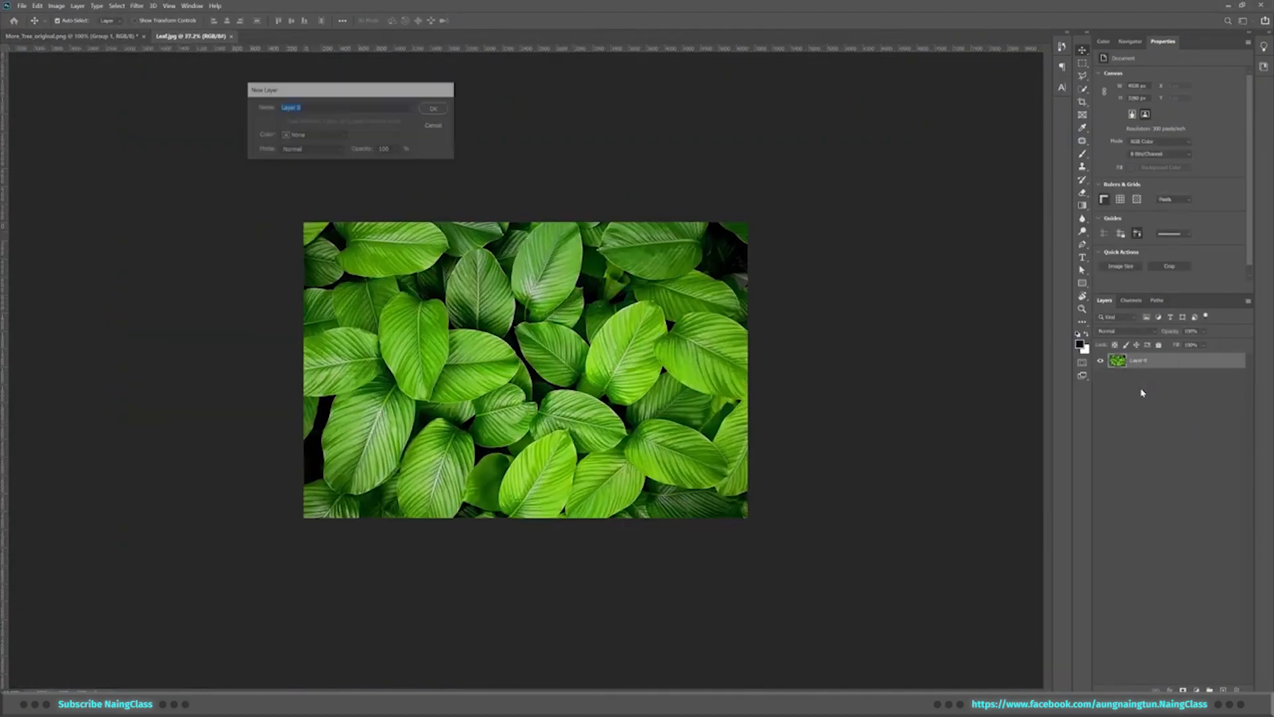
Bring the Leaf.jpg image into the monitor document, convert it to a smart object and hide it
left_click_drag(107, 46, 667, 402)
right_click(1217, 364)
left_click(1121, 424)
left_click(1100, 361)
Draw a dark filled shape above Group 1 with the Pen tool, following the edges of the monitor's screen
left_click(1137, 376)
key("p")
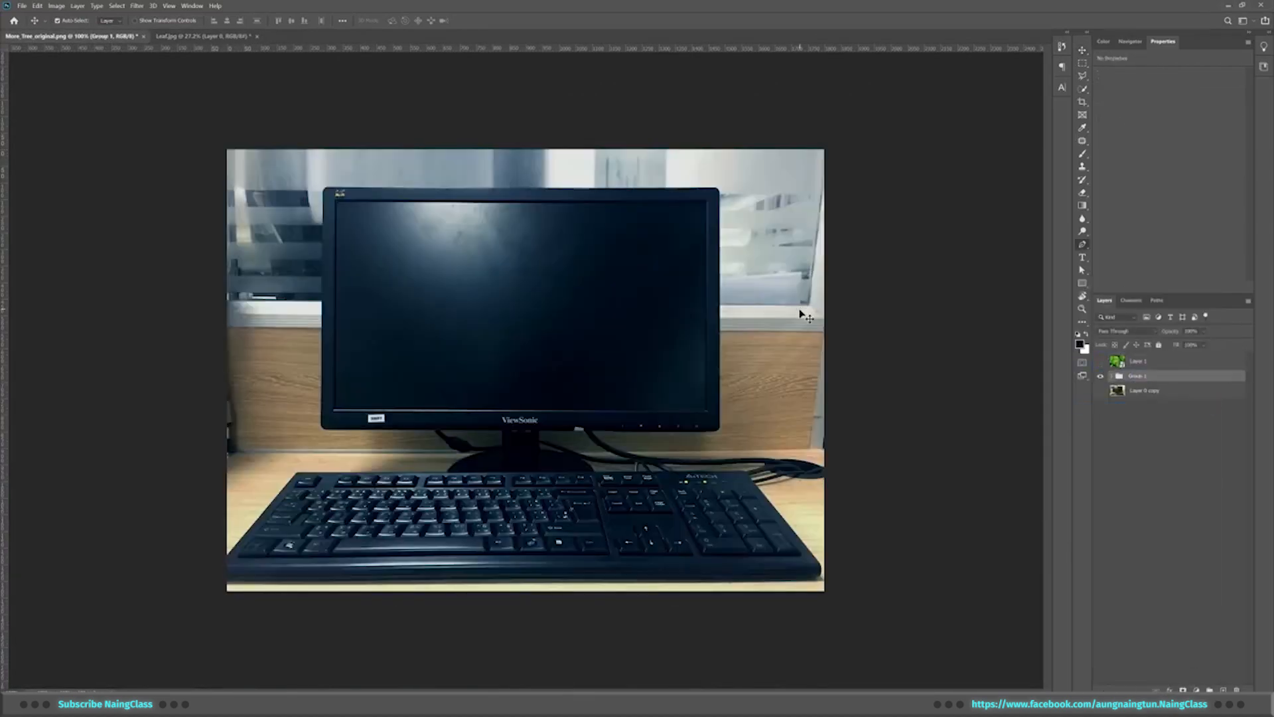
left_click(70, 31)
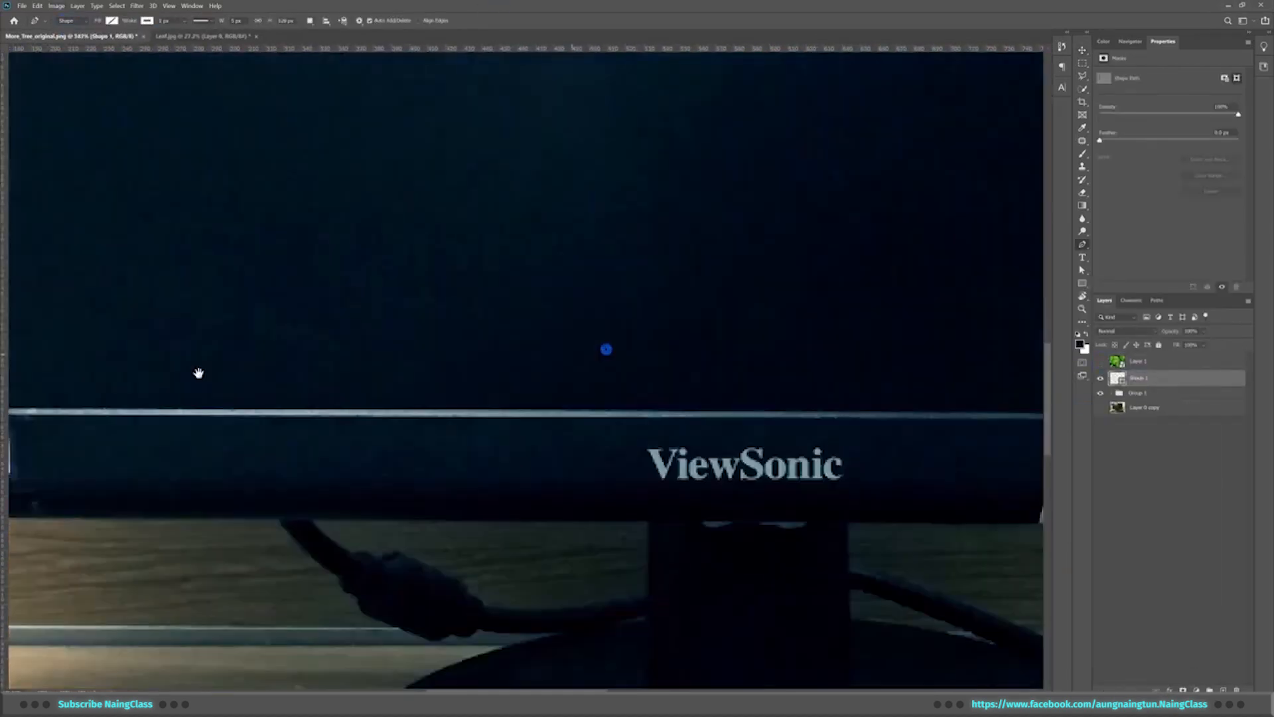
left_click_drag(198, 373, 99, 375)
left_click(742, 411)
left_click_drag(743, 133, 739, 428)
left_click(751, 412)
left_click_drag(212, 392, 919, 432)
left_click(217, 261)
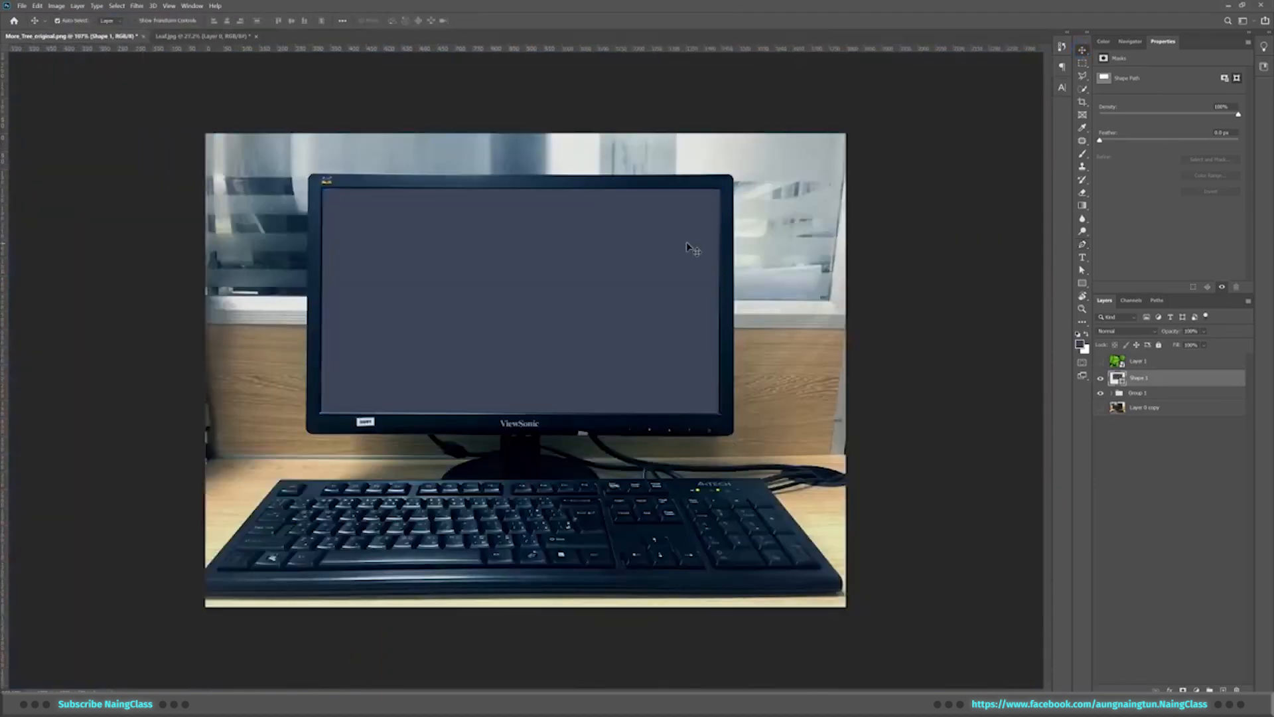
Clip the leaf image to the screen shape, and scale and position it to fill the monitor's screen
left_click(1128, 370, "alt")
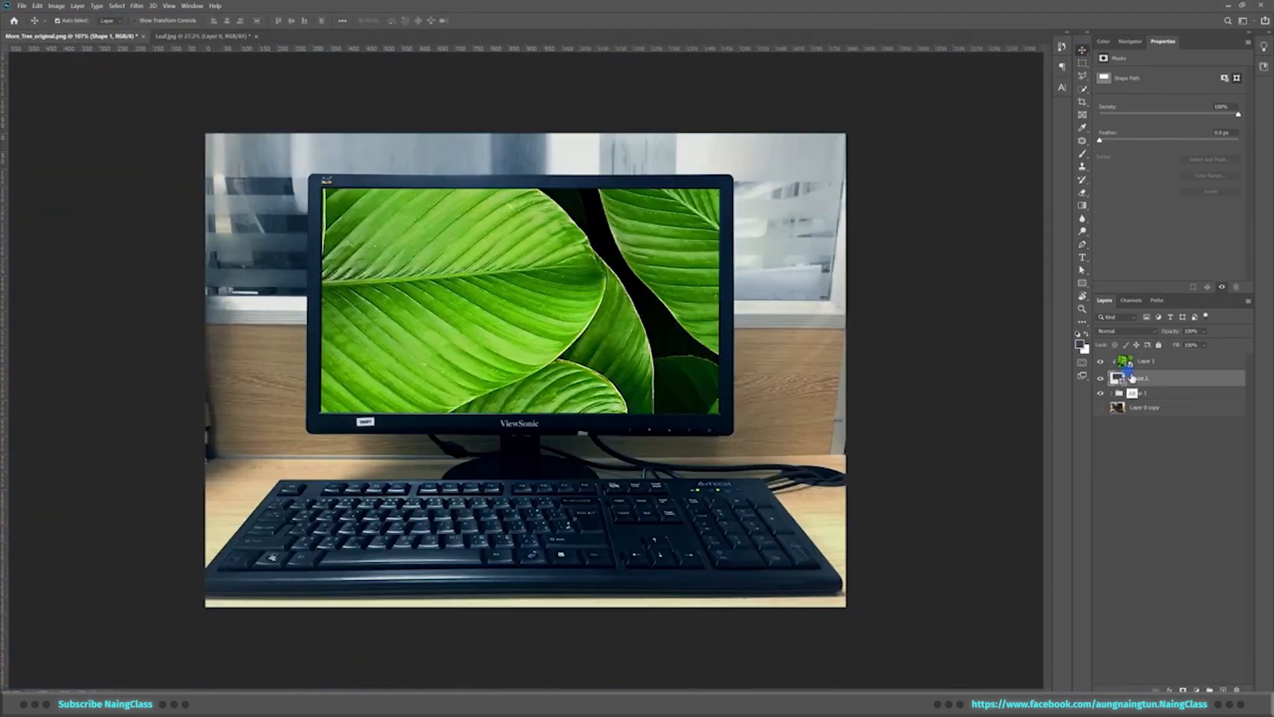
left_click(1145, 361)
key("ctrl+t")
left_click_drag(887, 305, 797, 307)
left_click_drag(114, 336, 402, 332)
left_click_drag(518, 332, 474, 326)
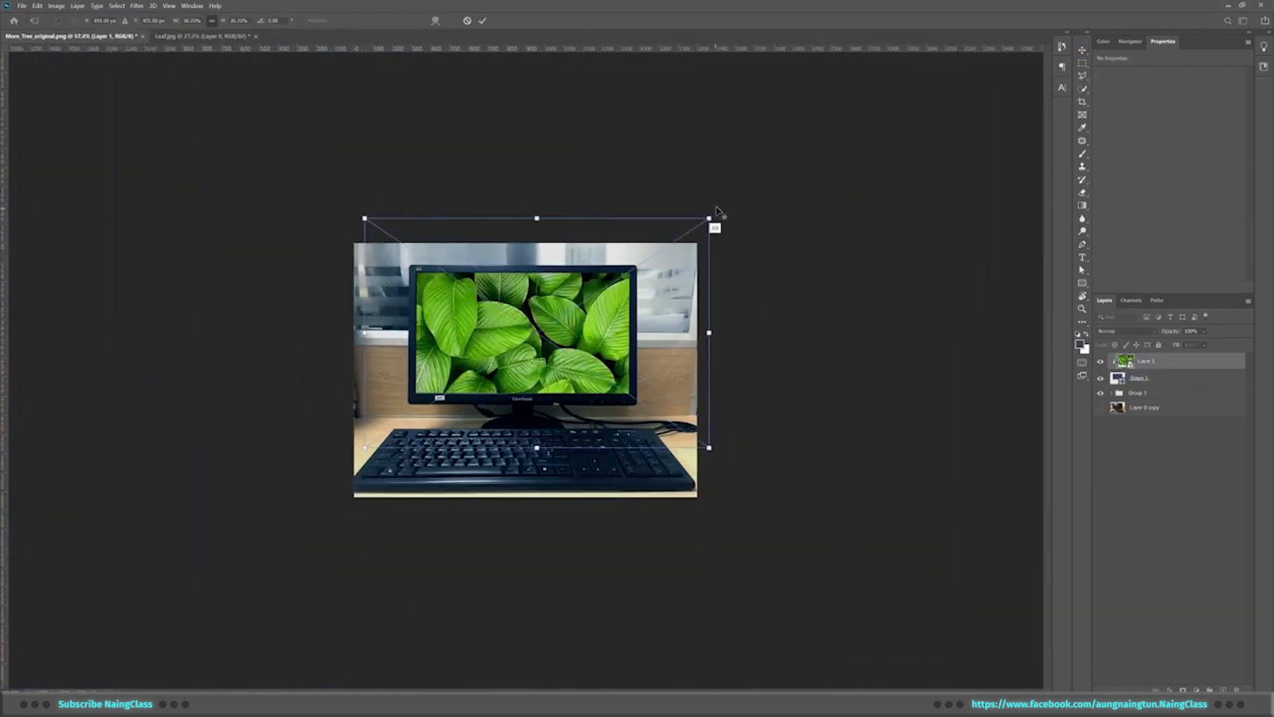
left_click_drag(713, 217, 649, 258)
left_click_drag(545, 304, 590, 304)
left_click_drag(590, 304, 569, 311)
left_click_drag(745, 159, 736, 165)
left_click_drag(682, 229, 677, 229)
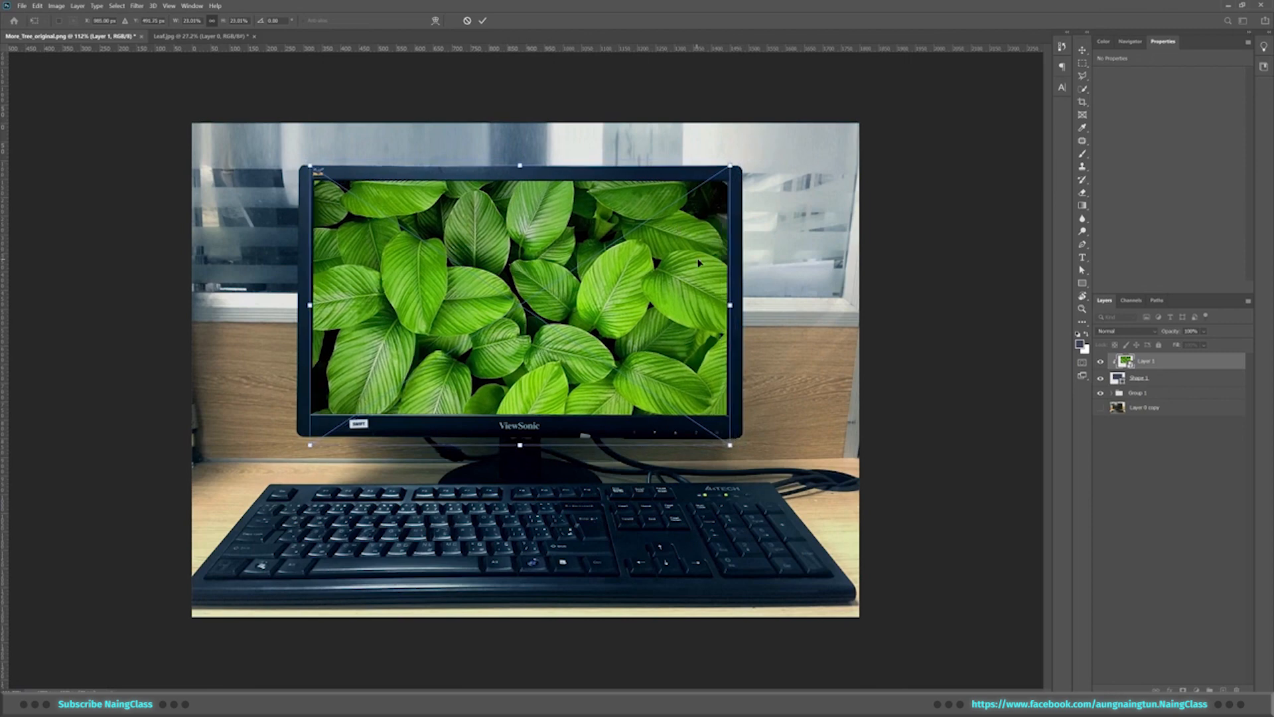
key("Return")
Add a Brightness/Contrast adjustment clipped to the leaf image and raise its contrast
scroll(698, 263, "down", 2)
left_click(1129, 41)
left_click(1195, 688)
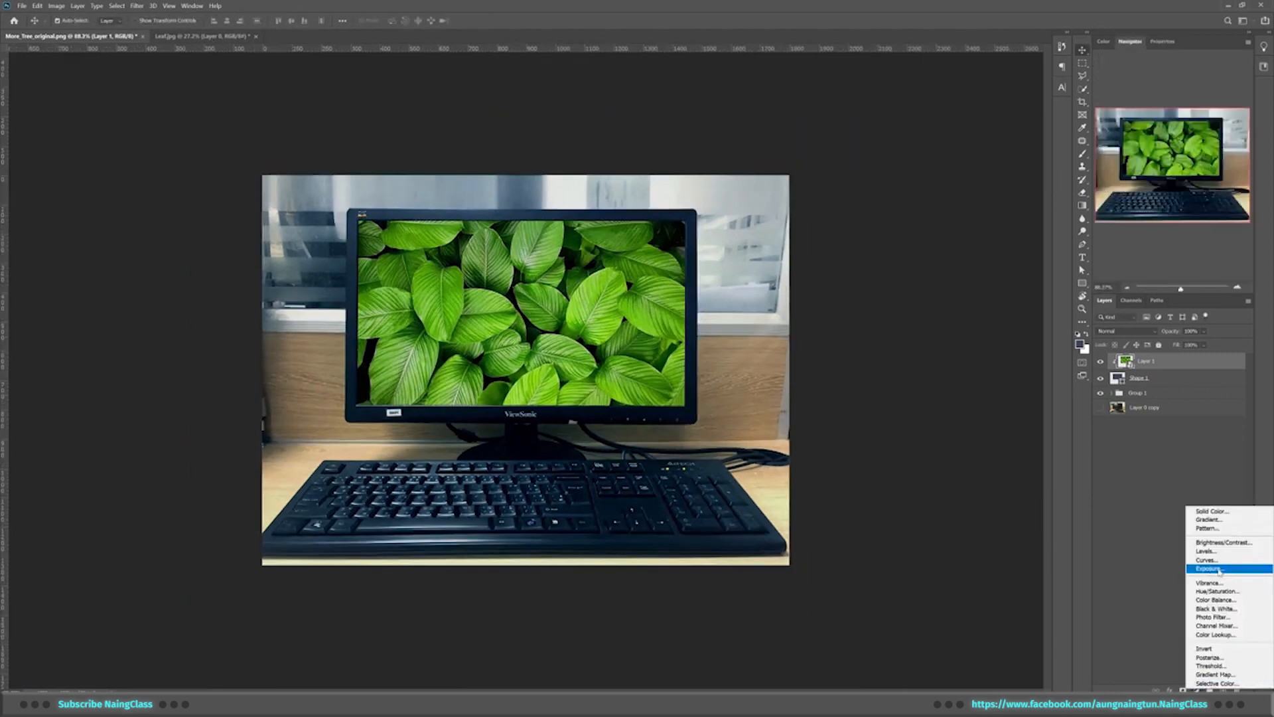
left_click(1220, 546)
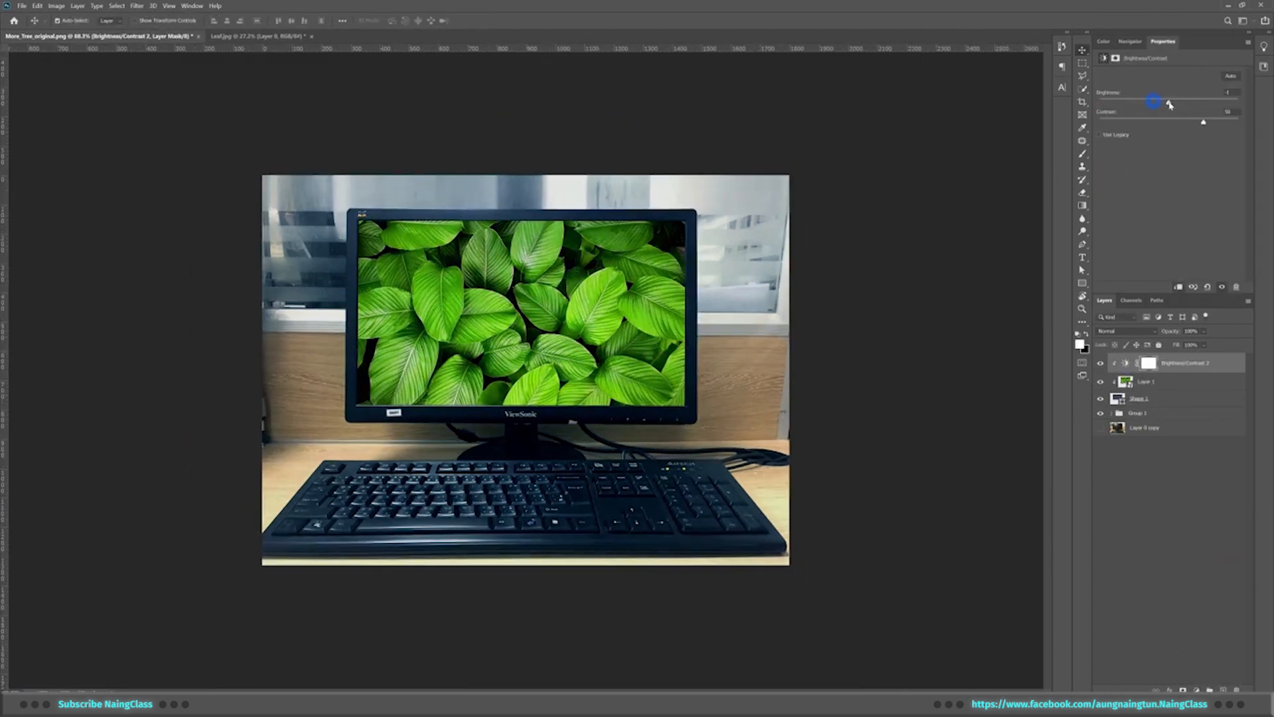
Add a clipped Color Balance adjustment to the leaf image with cyan-red -62, magenta-green -15 and yellow-blue +78, and compare before and after
left_click(1195, 689)
left_click(1215, 600)
left_click_drag(1162, 128, 1188, 130)
mouse_move(1156, 97)
left_mouse_down()
mouse_move(1114, 98)
mouse_move(1130, 120)
mouse_move(1147, 116)
left_mouse_up()
left_click_drag(1106, 96, 1200, 131)
left_click(1100, 362)
left_click(1101, 363)
Copy the leaf image's Color Balance and Brightness/Contrast adjustments into Leaf.jpg and merge them with its image layer
scroll(701, 253, "up", 3)
scroll(700, 253, "down", 1)
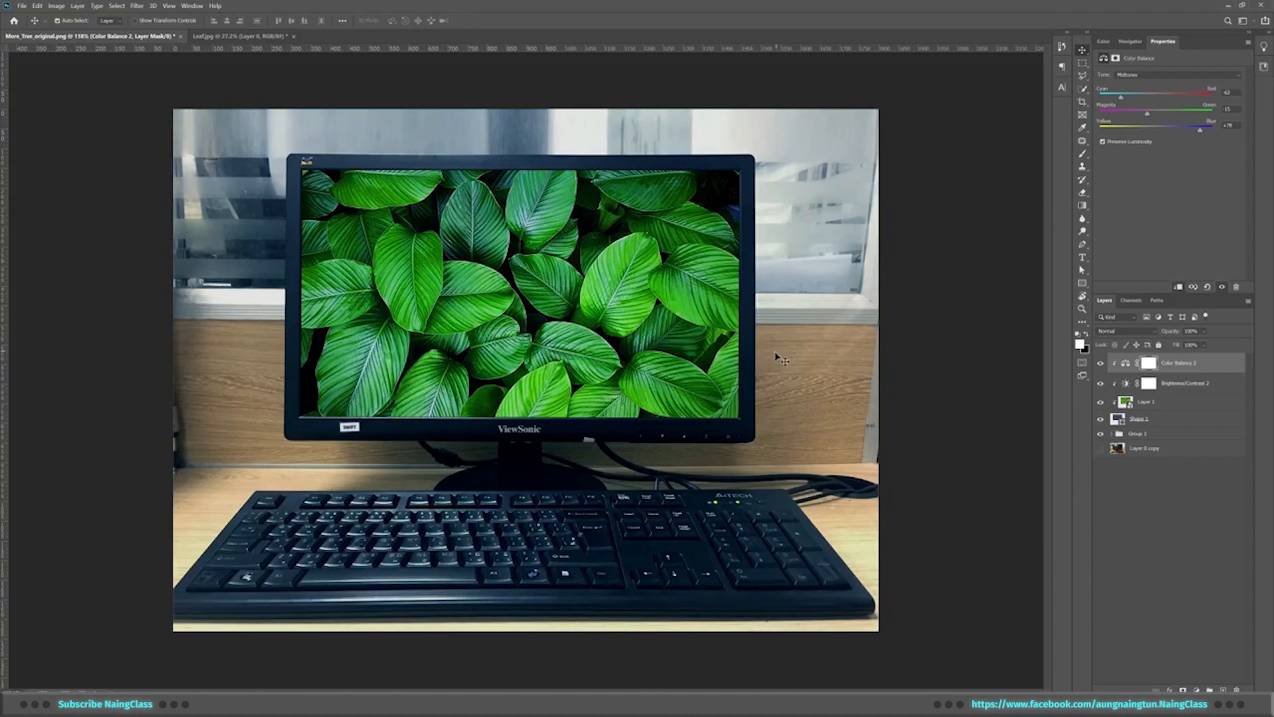
left_click(1168, 383, "shift")
left_click_drag(1175, 368, 594, 310)
left_click(1160, 390, "shift")
right_click(1180, 377)
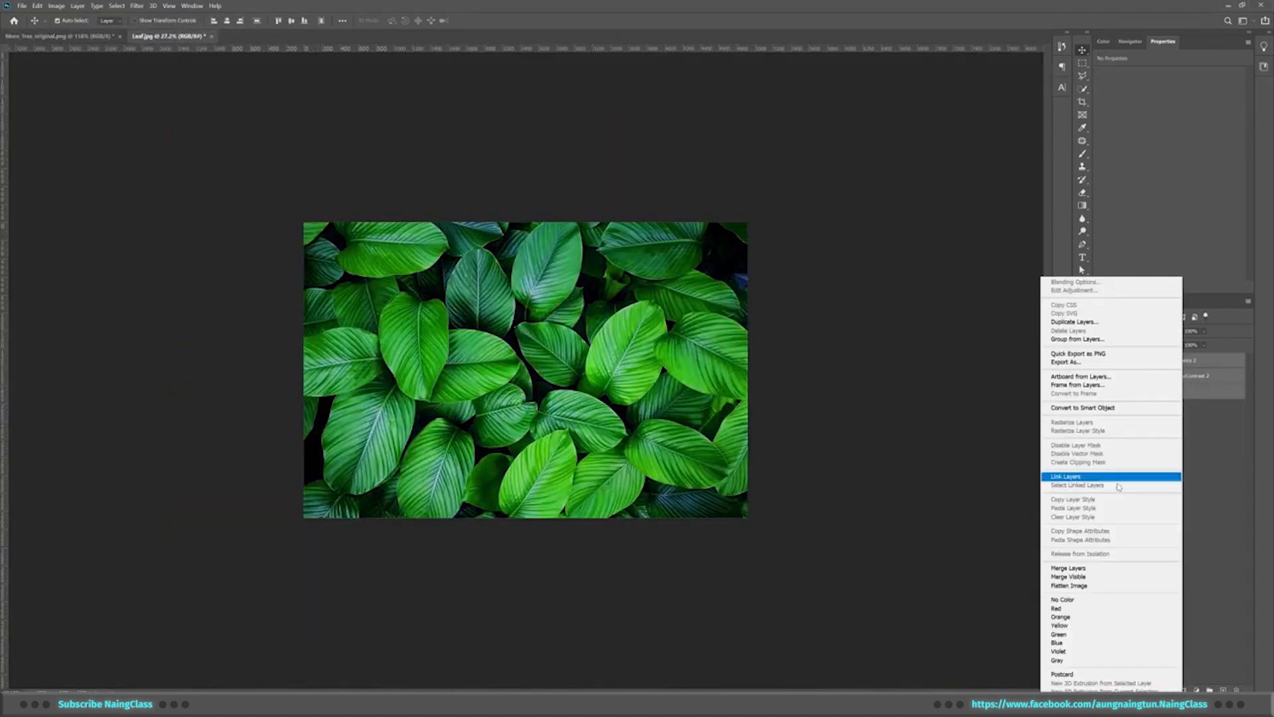
left_click(1102, 568)
Cut out three leaves in Leaf.jpg by tracing them with the Pen tool and copying each to its own layer
scroll(504, 384, "up", 5)
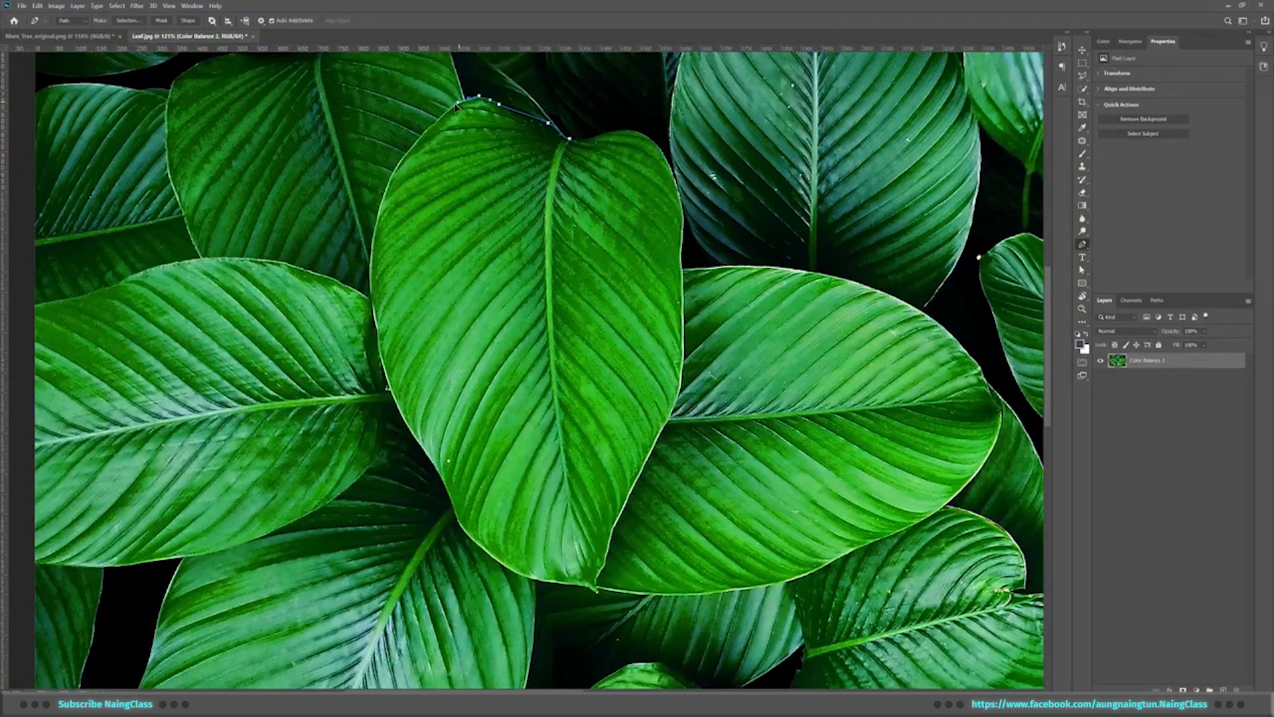
scroll(389, 238, "down", 3)
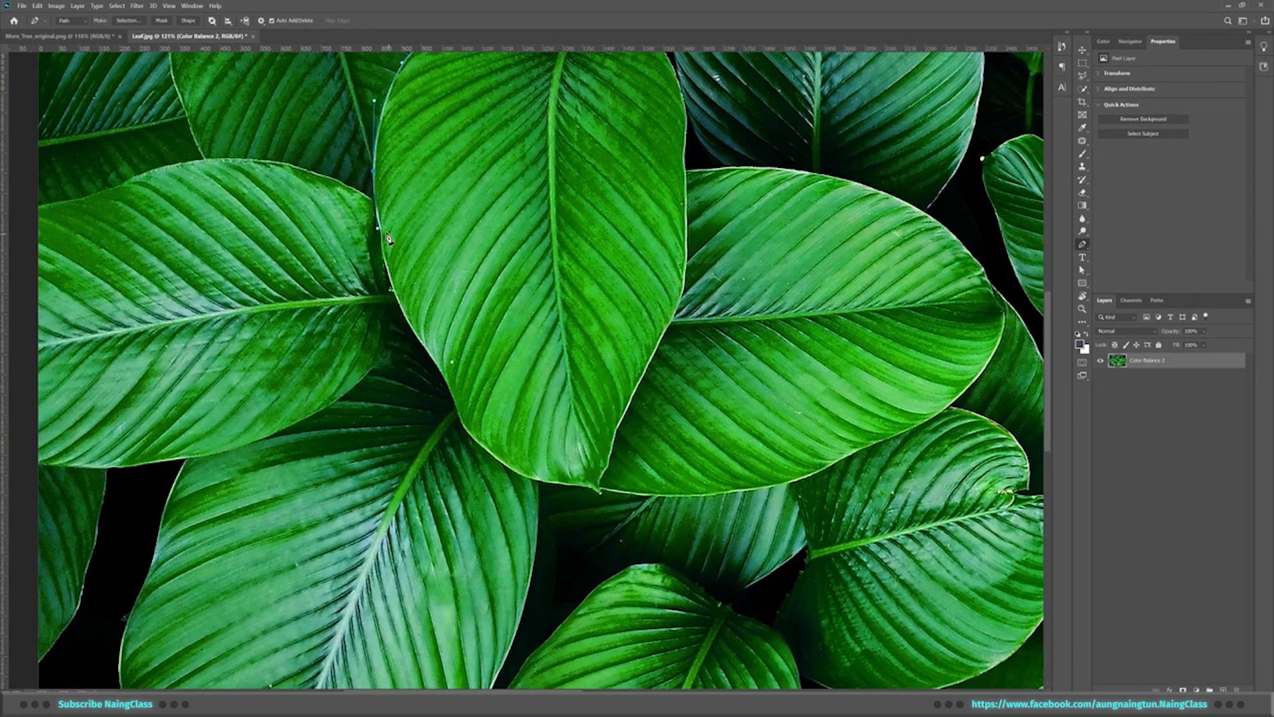
scroll(415, 340, "down", 3)
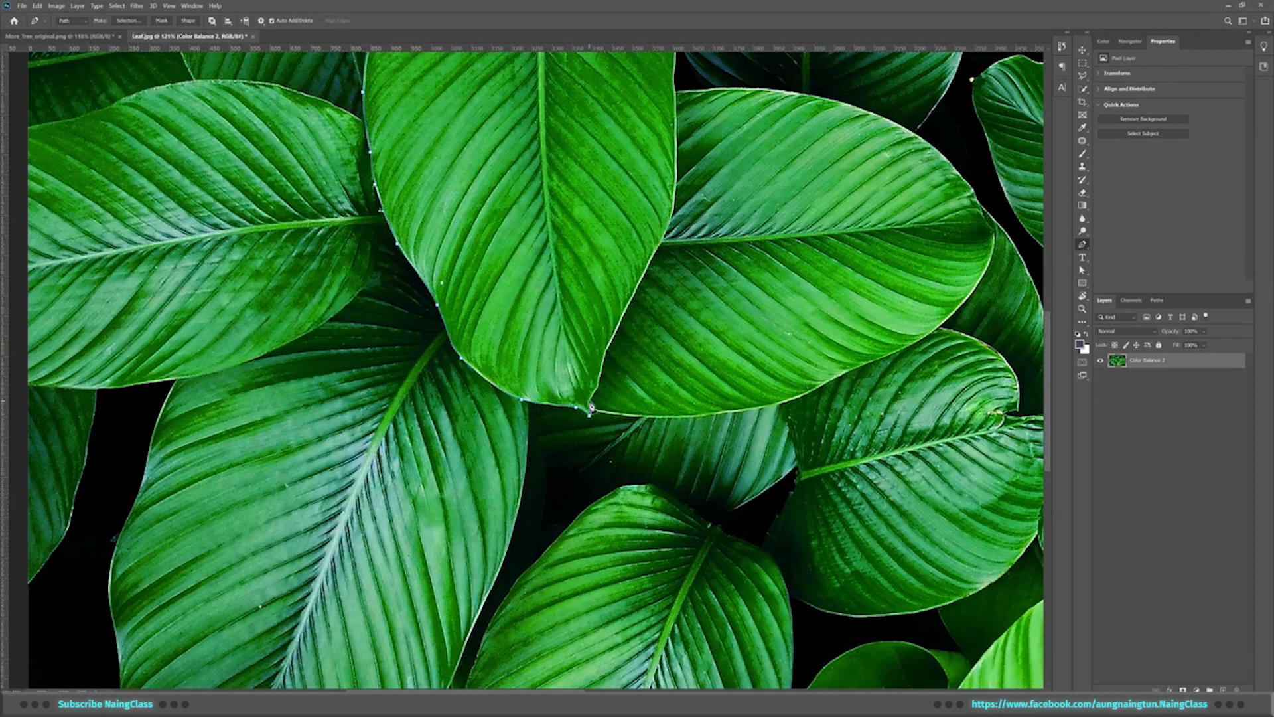
scroll(677, 177, "up", 7)
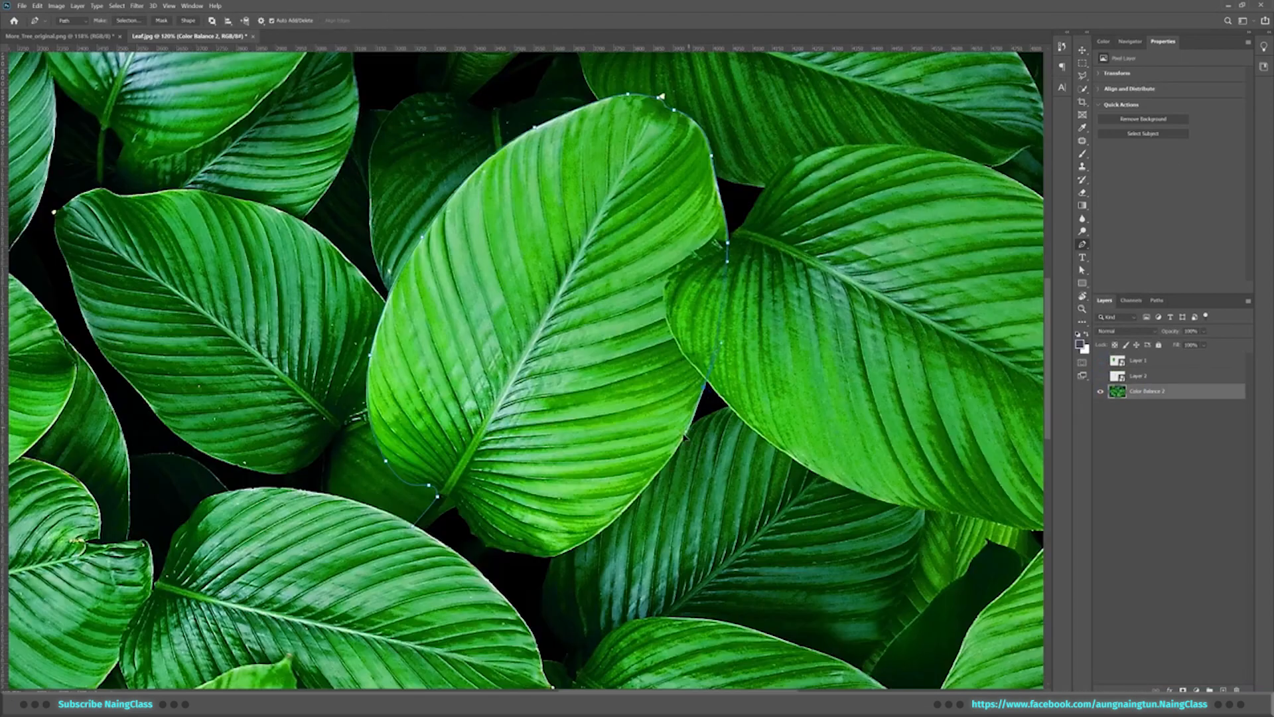
scroll(685, 436, "down", 3)
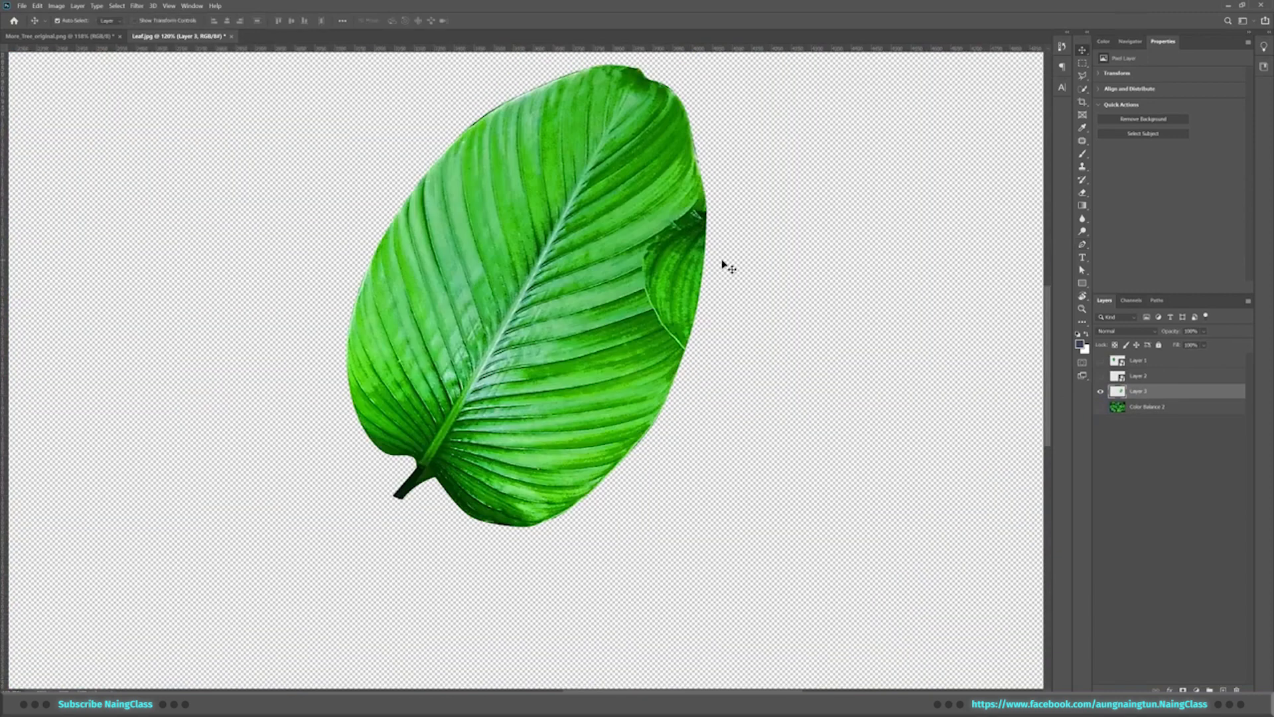
Flip, rotate and distort the leaf on Layer 3 so that its outline matches the duplicate leaf beneath it
key("ctrl+t")
right_click(643, 333)
left_click(710, 478)
left_click_drag(729, 464, 710, 375)
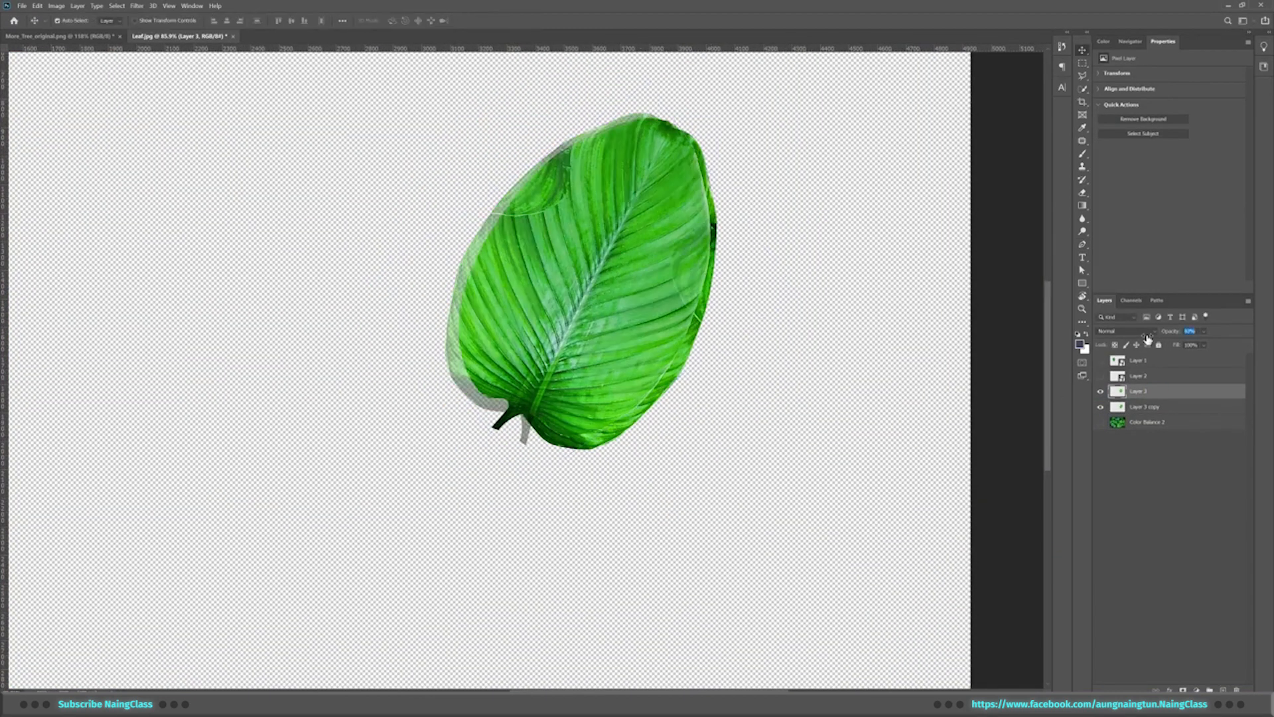
mouse_move(631, 267)
left_mouse_down()
mouse_move(658, 260)
mouse_move(649, 253)
left_mouse_up()
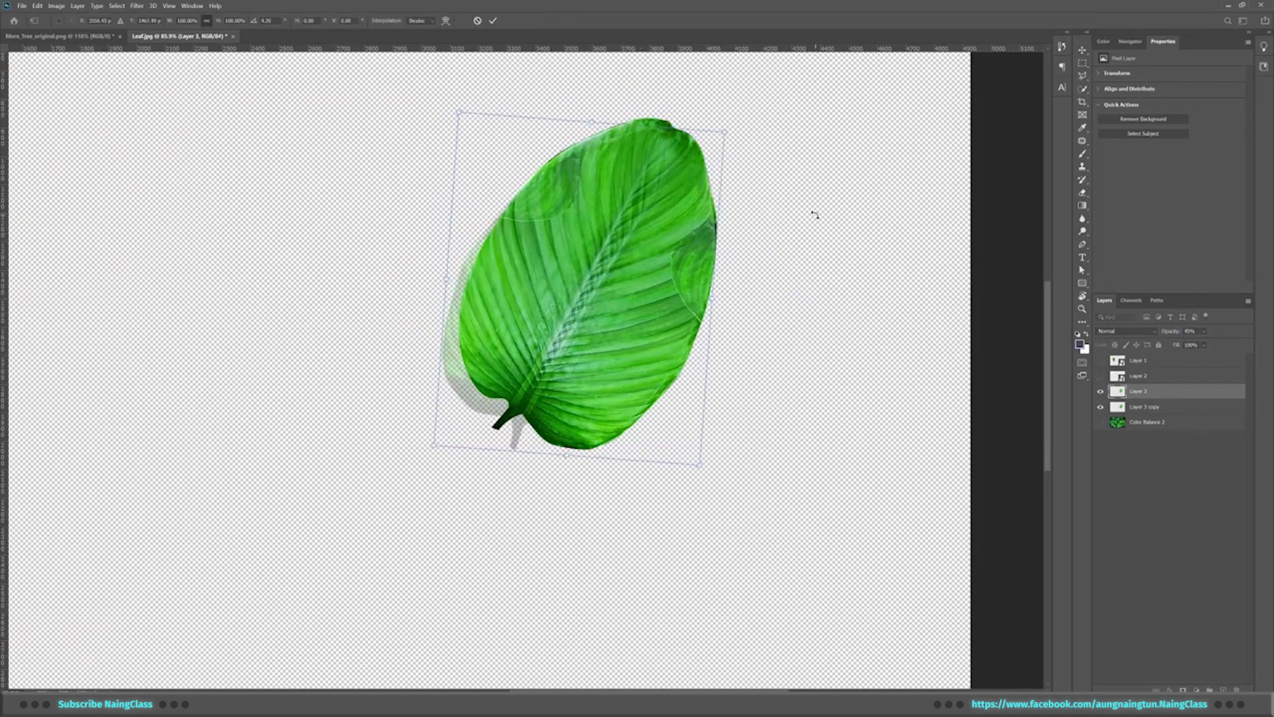
left_click_drag(700, 465, 703, 483)
left_click_drag(725, 132, 728, 121)
left_click_drag(703, 483, 702, 500)
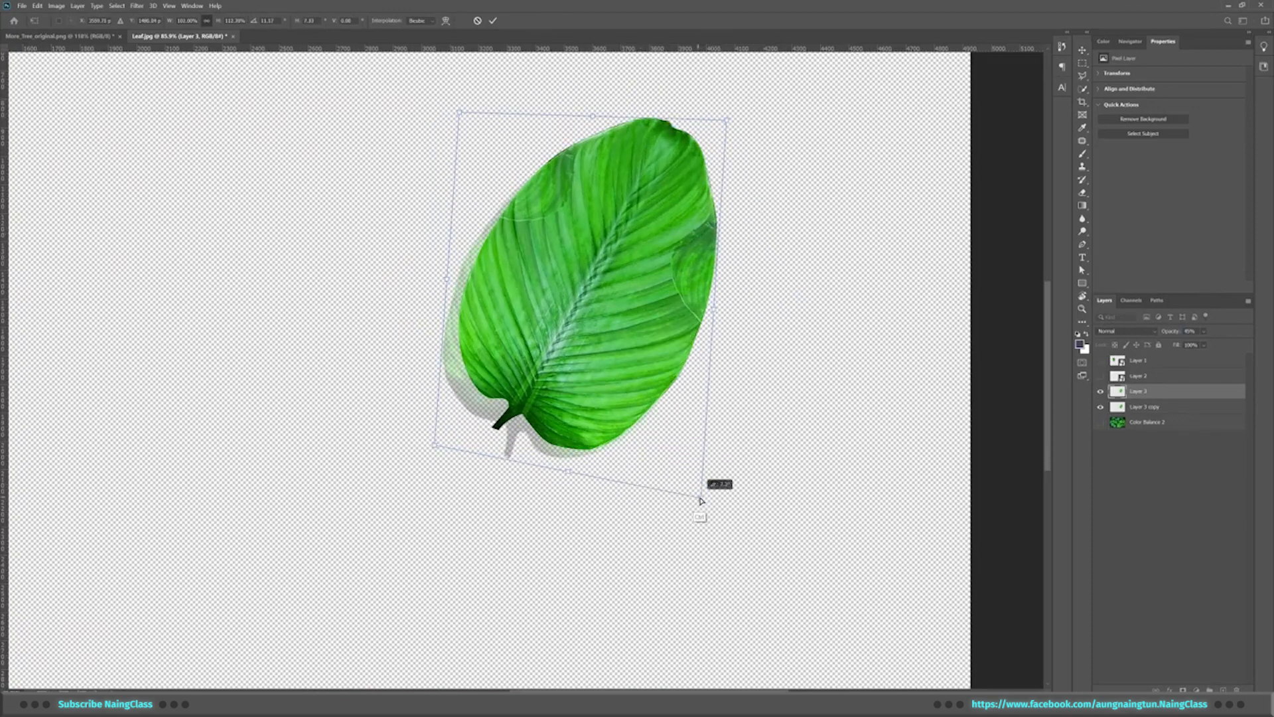
key("Return")
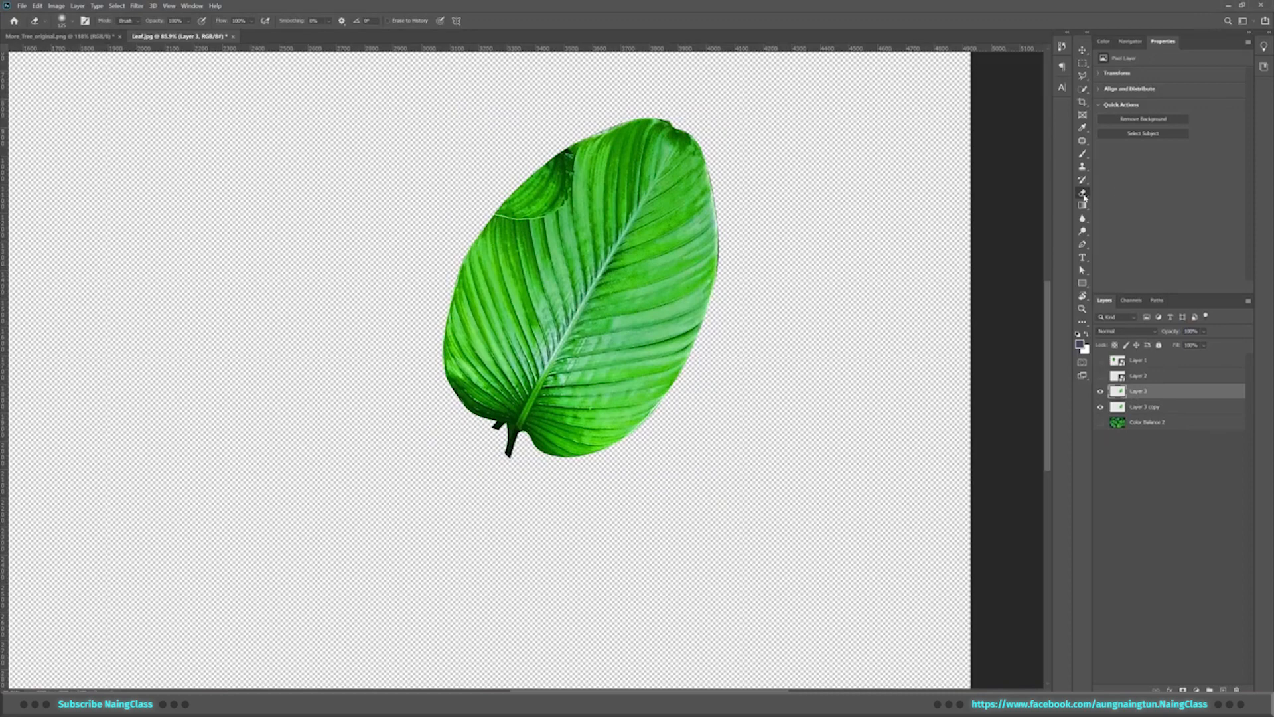
Erase the overlapping leaf fragment and left side of the flipped Layer 3 leaf with the Eraser tool
right_click(662, 202)
double_click(677, 271)
mouse_move(504, 232)
left_mouse_down()
mouse_move(556, 174)
mouse_move(647, 136)
left_mouse_up()
mouse_move(511, 265)
left_mouse_down()
mouse_move(463, 397)
mouse_move(516, 434)
left_mouse_up()
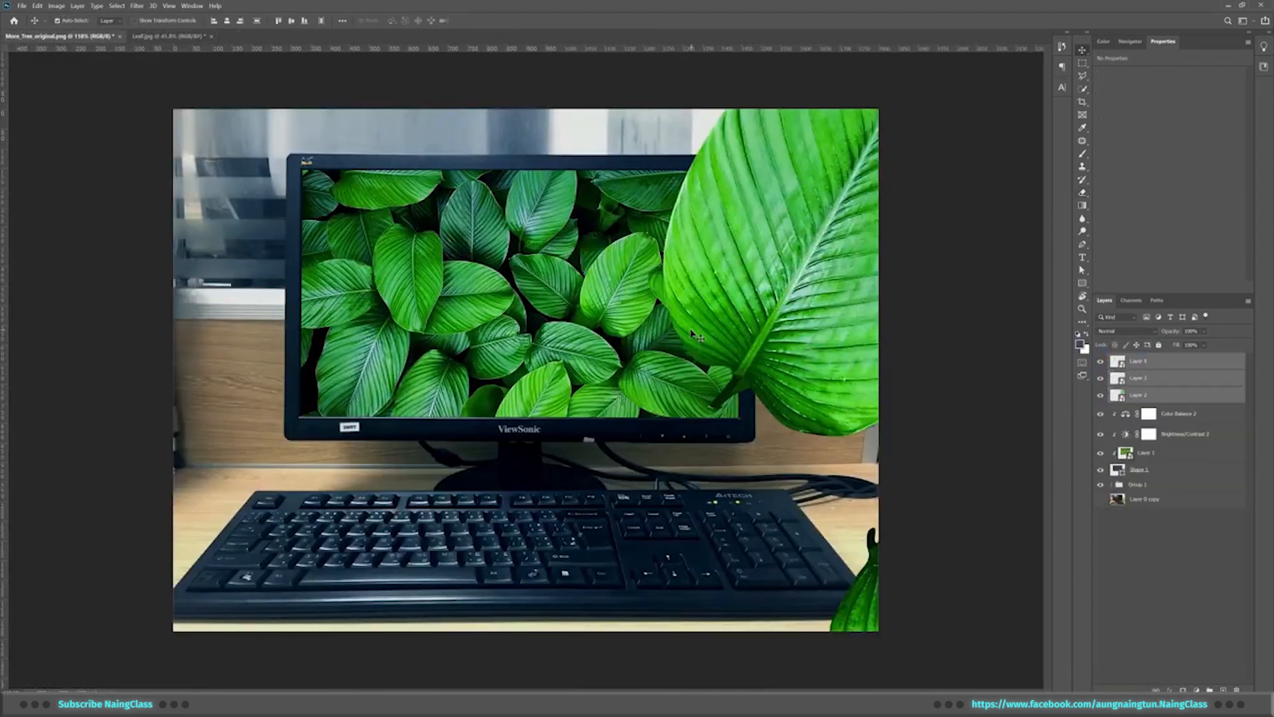
Scale the three cut-out leaves down over the monitor's screen, and group the adjustment, leaf image, shape and photo layers beneath them
key("Return")
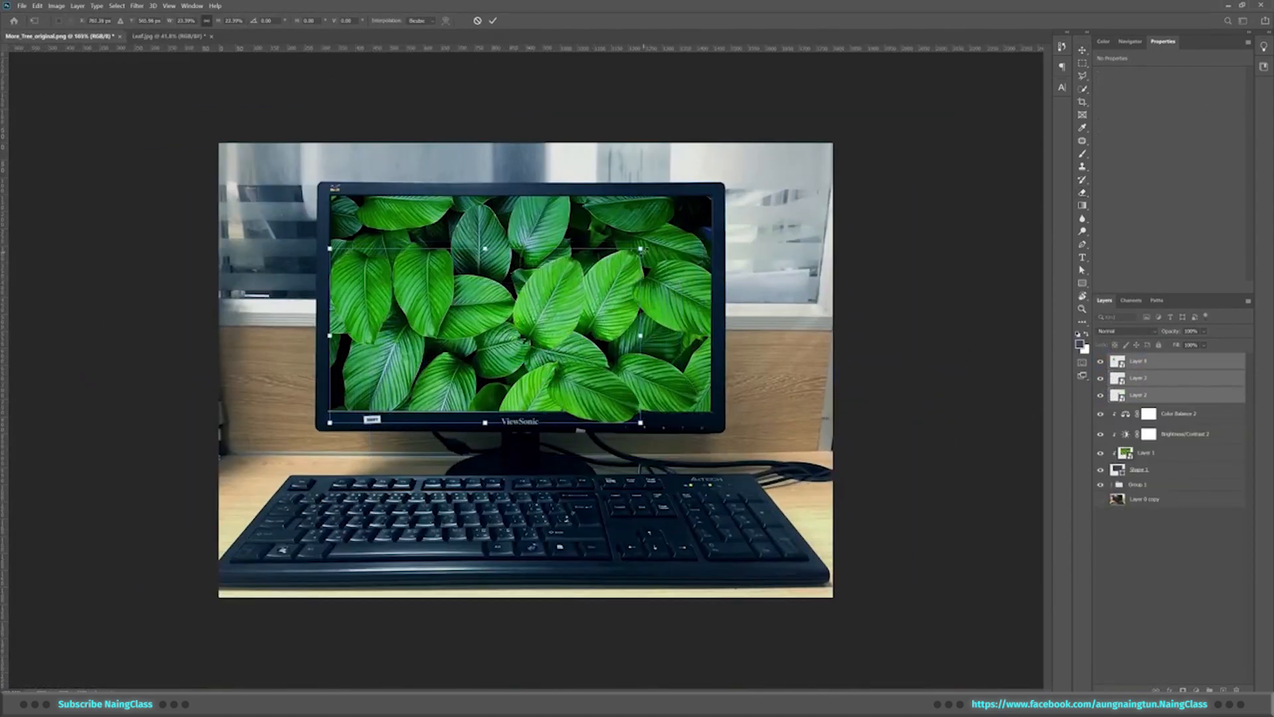
left_click(1178, 413)
left_click(1151, 471, "shift")
key("ctrl+g")
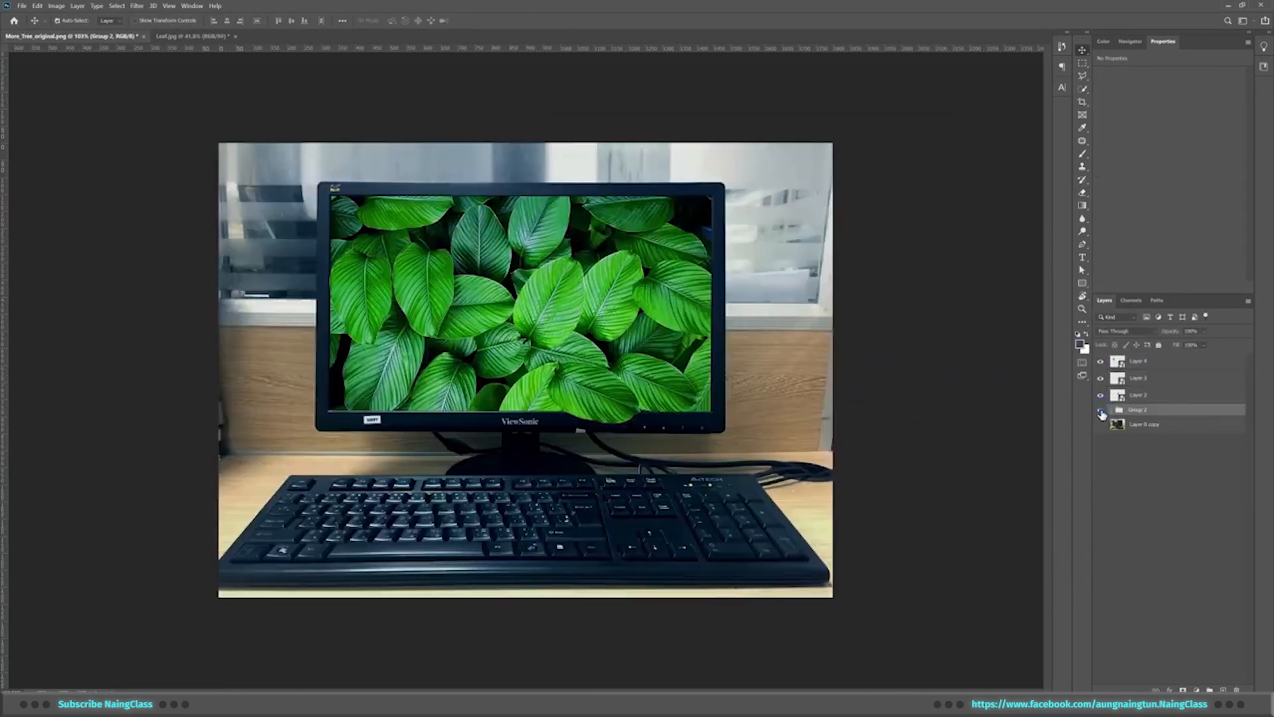
Group the three cut-out leaf layers in a group named Leaf
left_click(1143, 361)
left_click(1143, 395, "shift")
key("ctrl+g")
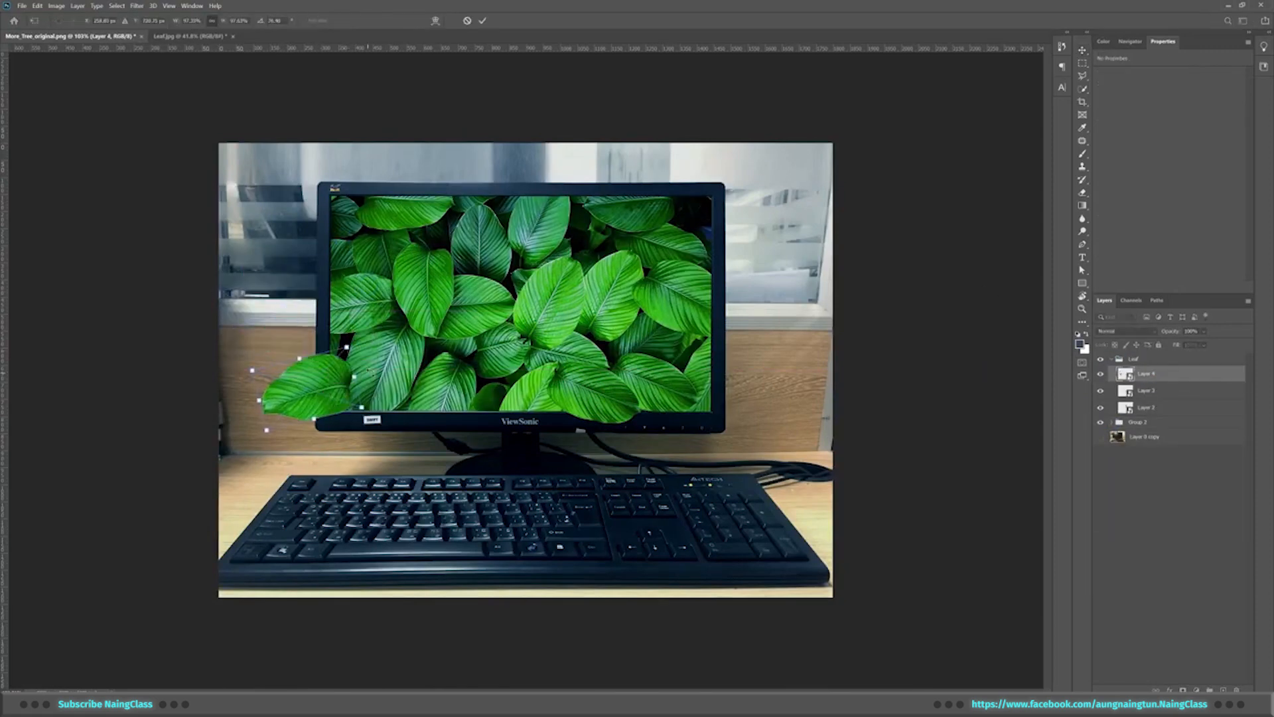
Rotate and enlarge the Layer 4 leaf so that it sticks out over the monitor's lower-left corner
mouse_move(368, 370)
left_mouse_down()
mouse_move(355, 343)
mouse_move(359, 371)
left_mouse_up()
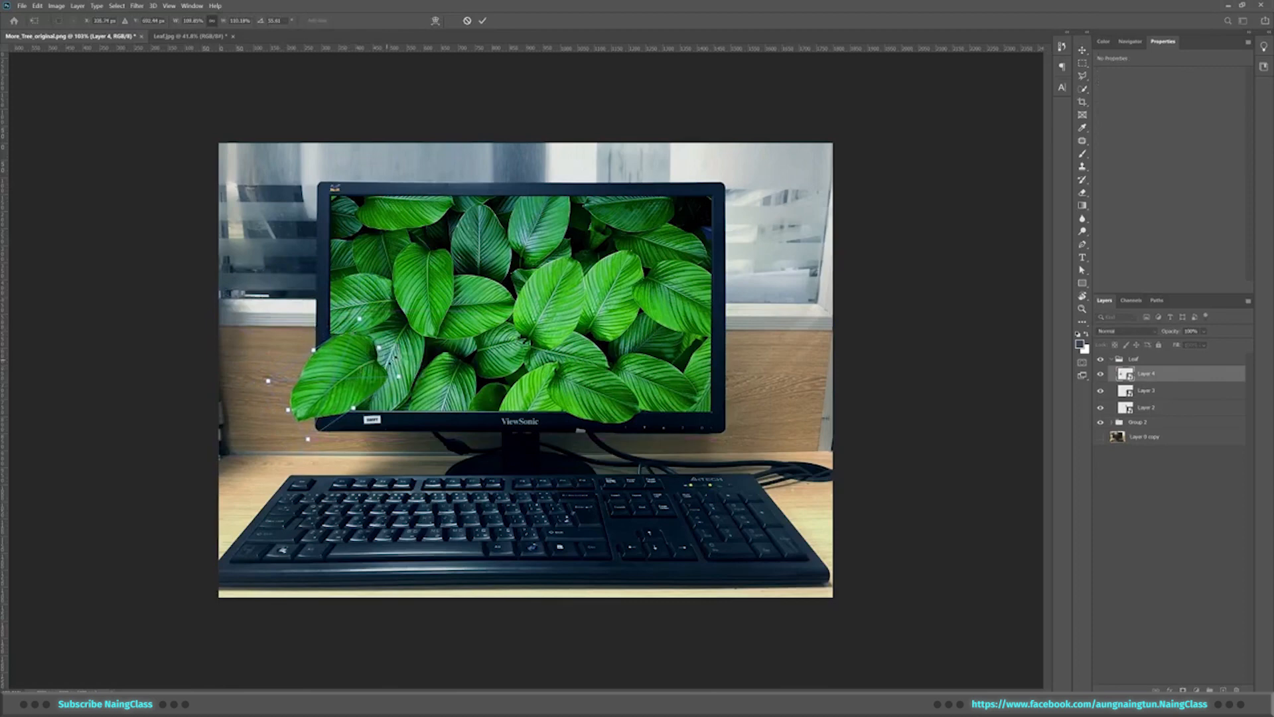
key("Return")
left_click_drag(647, 362, 686, 350)
key("ctrl+z")
Place the Layer 3 leaf over the monitor's upper-right corner and a rotated copy of it over the upper-left corner
left_click_drag(624, 399, 734, 231)
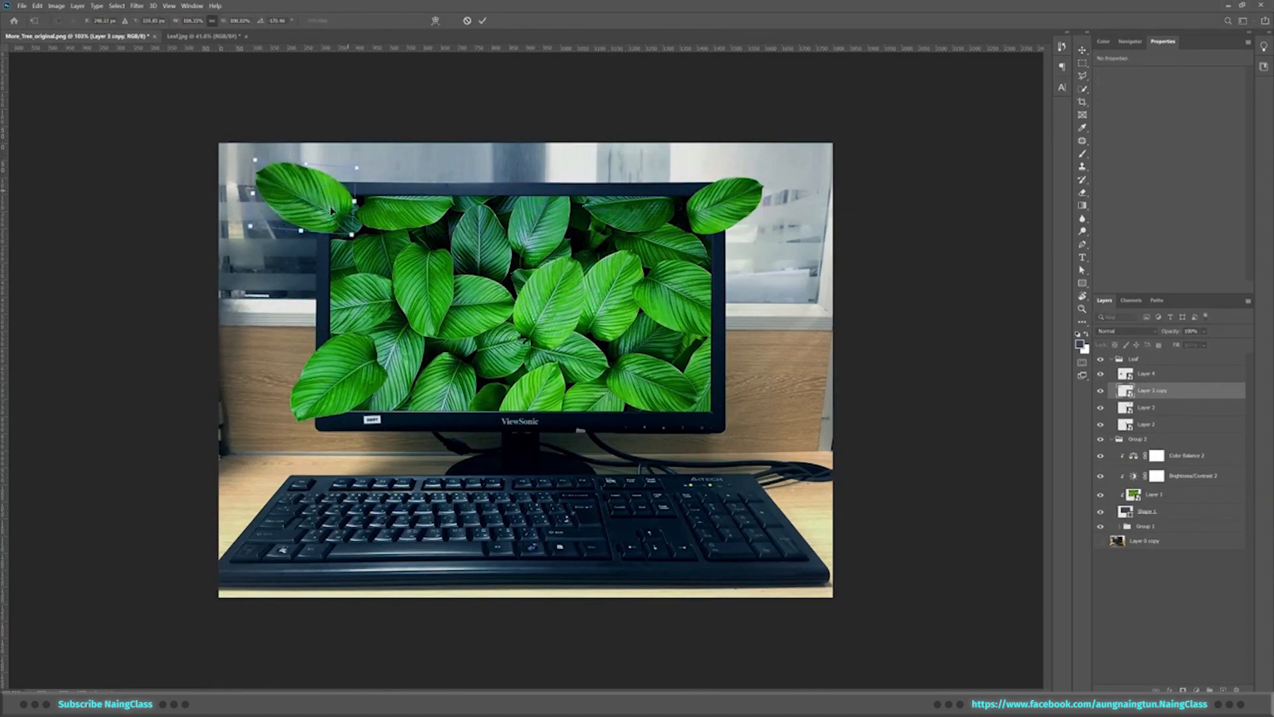
left_click_drag(331, 211, 344, 219)
key("Return")
Move and rotate the Layer 2 leaf so that it hangs over the monitor's lower frame, left of the logo
left_click(1100, 424)
left_click(1100, 424)
left_click(1147, 424)
key("ctrl+t")
left_click_drag(559, 284, 482, 359)
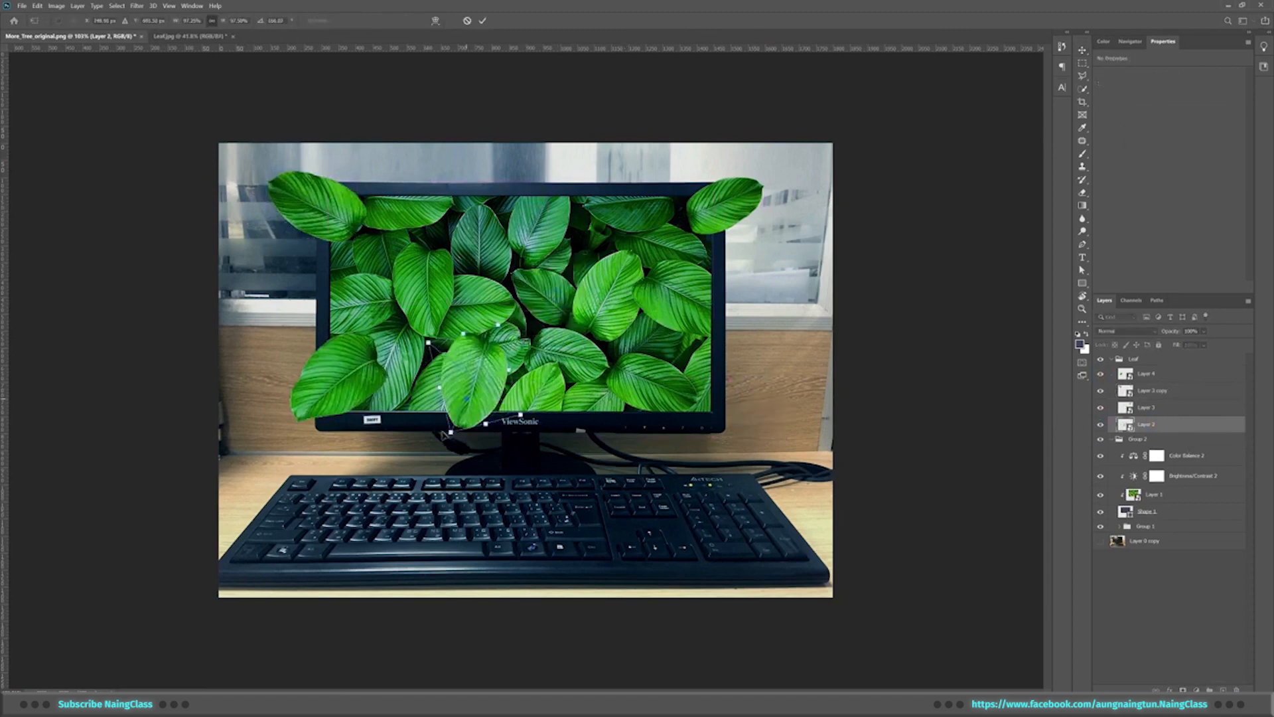
left_click_drag(442, 435, 474, 457)
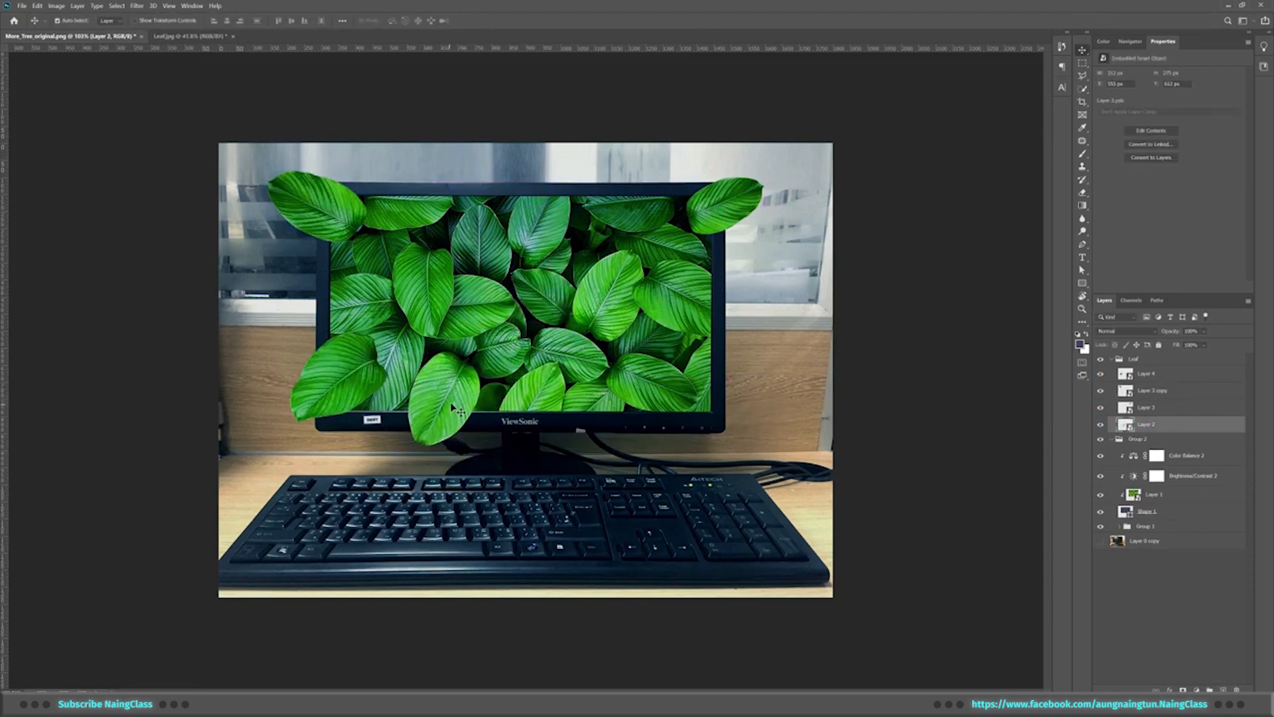
Duplicate the Layer 2 leaf, then flip, rotate and place the copy over the monitor's lower-right edge
left_click_drag(454, 406, 685, 390, "alt")
key("ctrl+t")
left_click_drag(627, 339, 747, 292)
right_click(705, 393)
left_click_drag(660, 392, 722, 370)
left_click(735, 551)
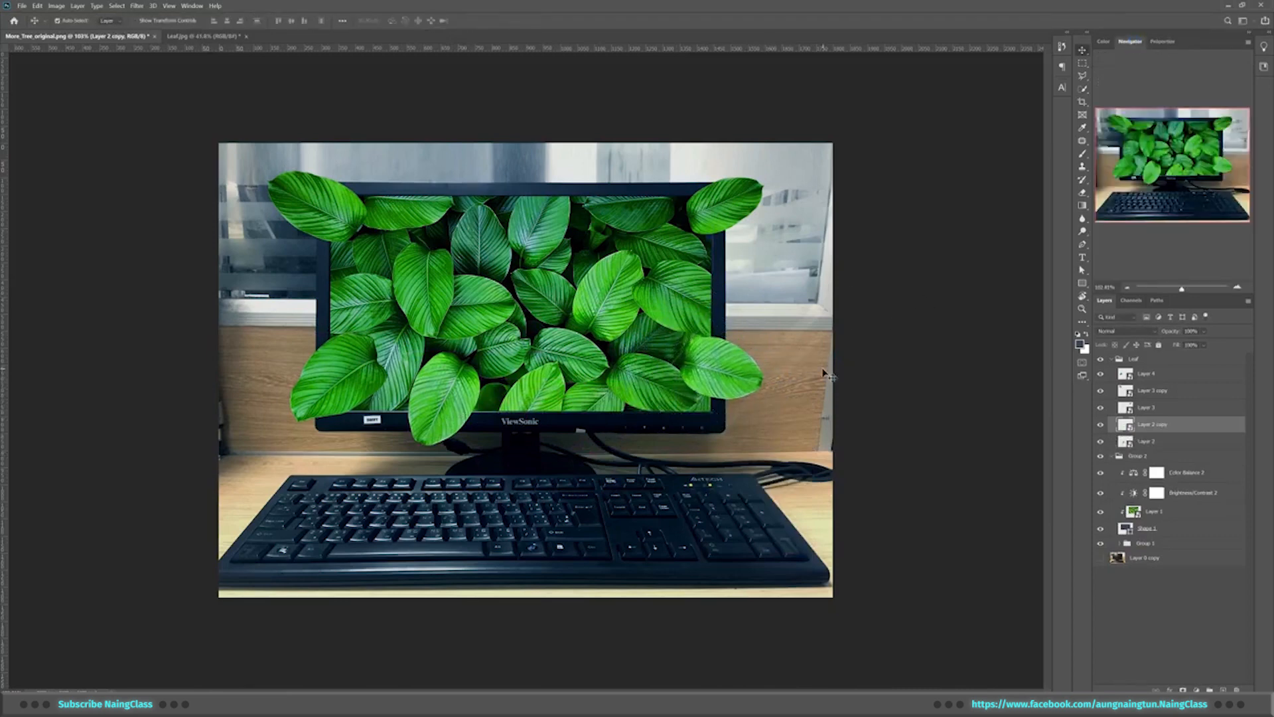
Rotate and enlarge the Layer 4 leaf, moving it inward so its tip overlaps the frame above the monitor's lower-left sticker
left_click_drag(372, 378, 389, 346)
left_click_drag(307, 402, 299, 418)
left_click_drag(331, 436, 376, 439)
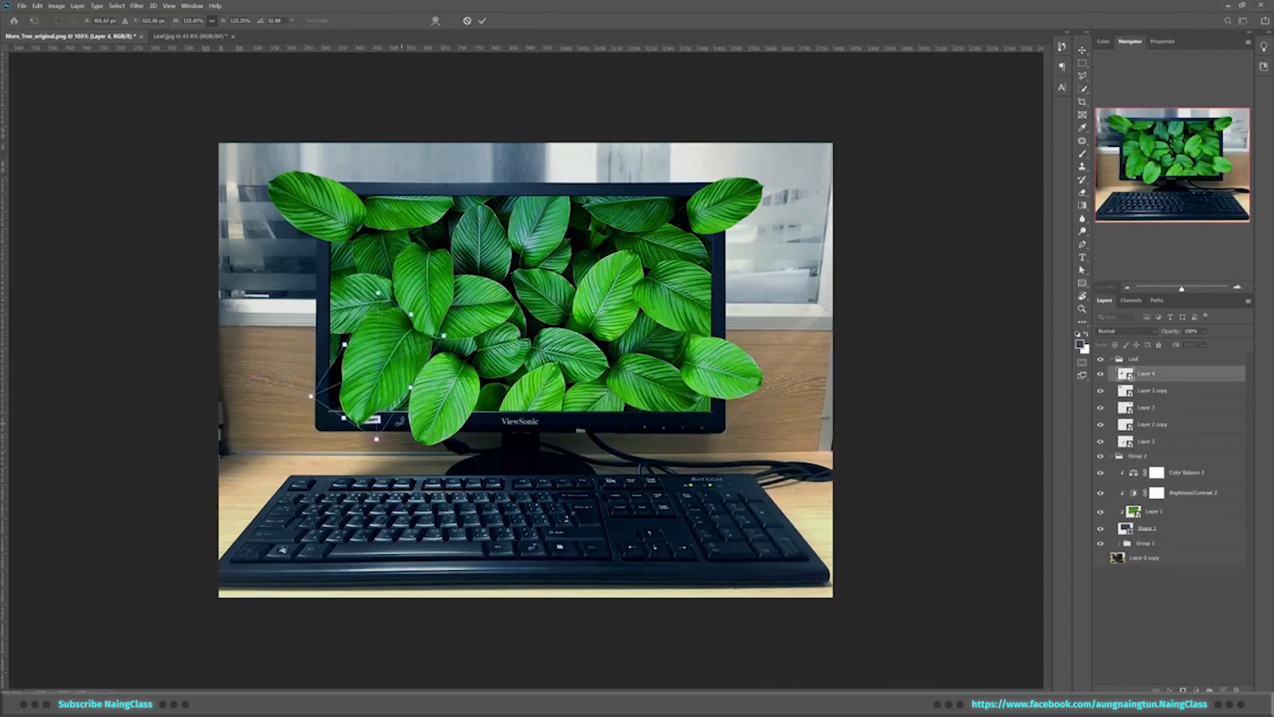
left_click_drag(396, 360, 424, 368)
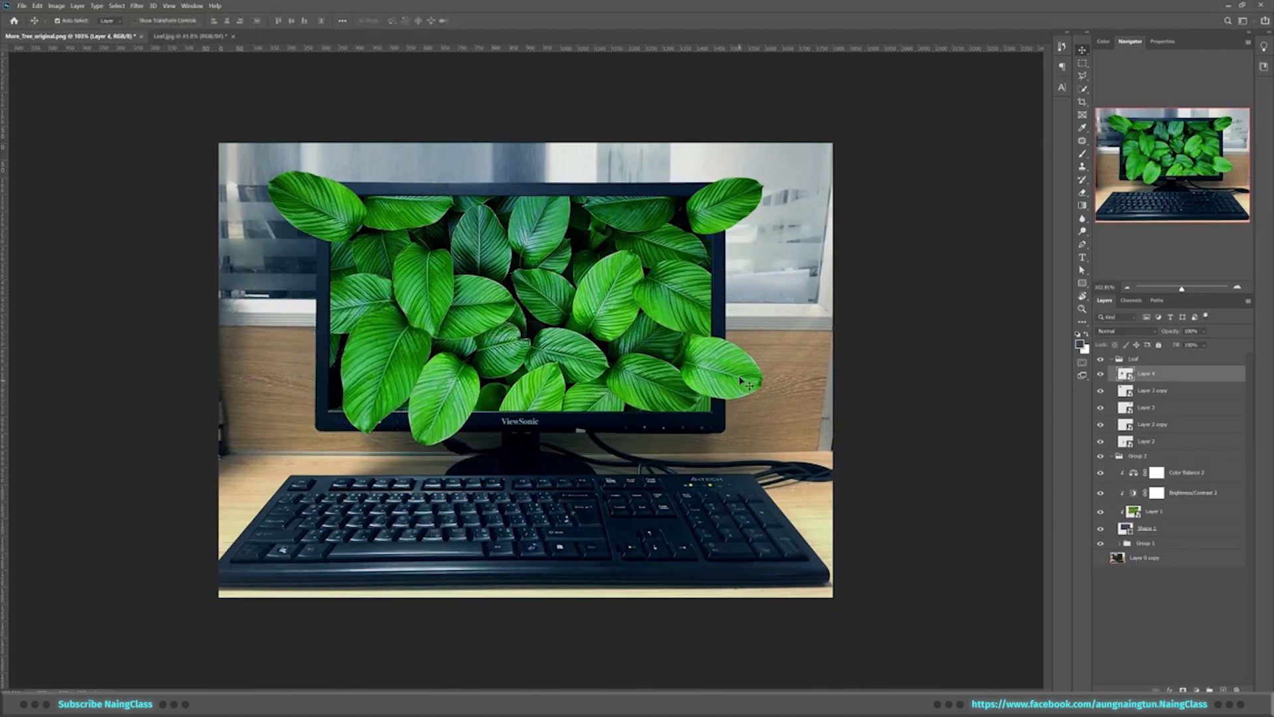
Duplicate the leaf at the monitor's lower-right edge and rotate the copy into place over the lower-left corner
key("ctrl+t")
left_click_drag(732, 380, 351, 390)
left_click_drag(388, 418, 327, 457)
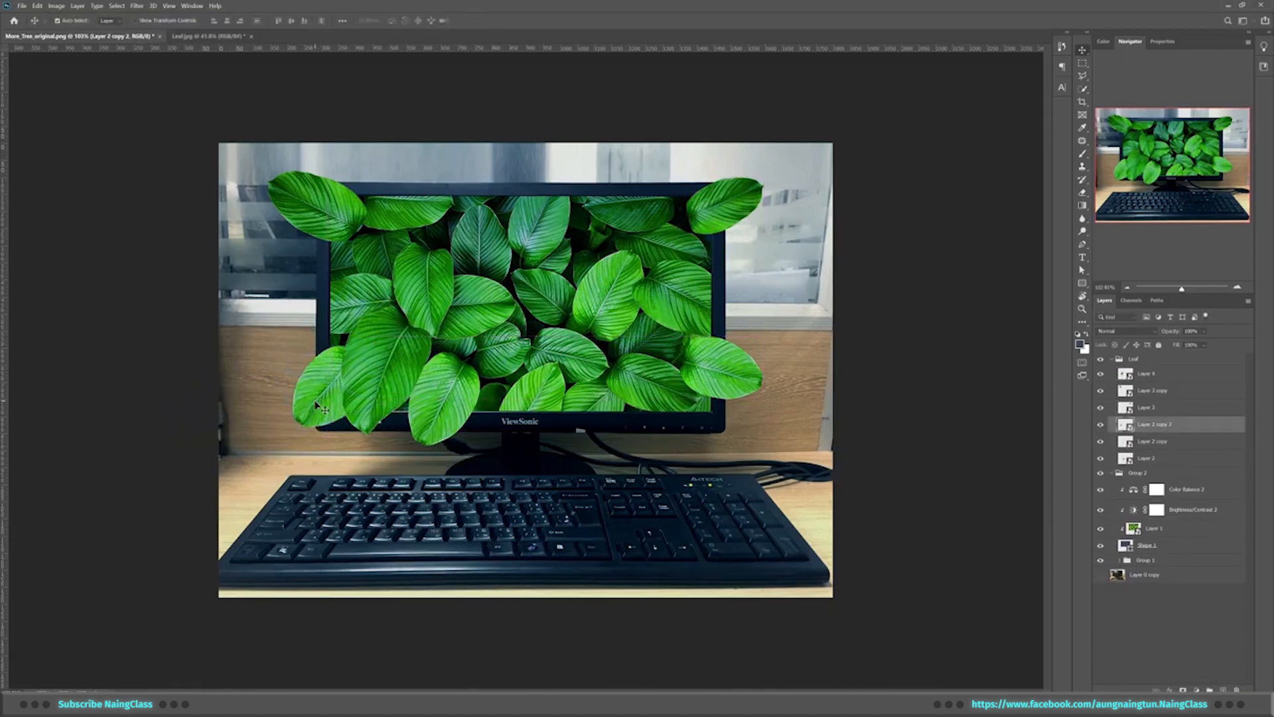
Rotate the Layer 3 leaf slightly and nudge it into position over the monitor's upper-right corner
left_click(755, 213, "ctrl")
right_click(725, 206)
left_click_drag(780, 193, 725, 202)
left_click(748, 372)
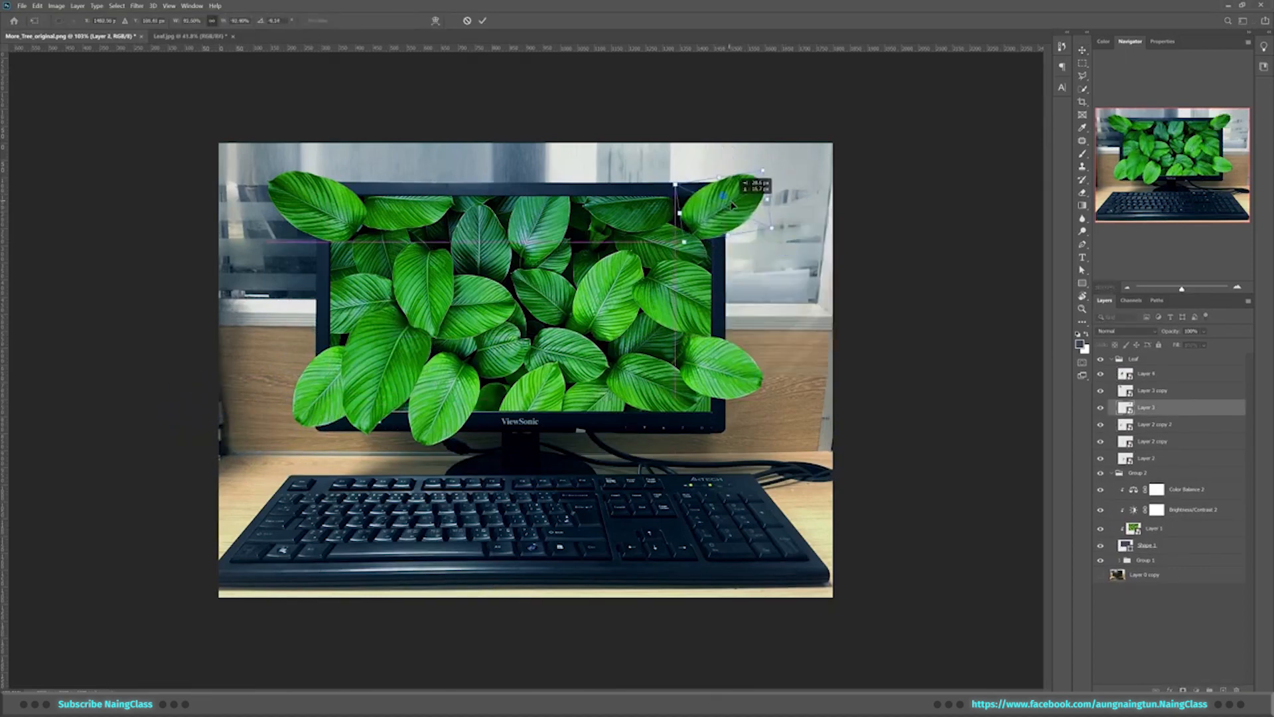
key("Return")
Rotate the Layer 3 copy leaf at the monitor's upper-left corner slightly and adjust its position
left_click(318, 219, "ctrl")
key("ctrl+t")
left_click_drag(402, 168, 400, 152)
left_click_drag(335, 201, 337, 210)
key("Return")
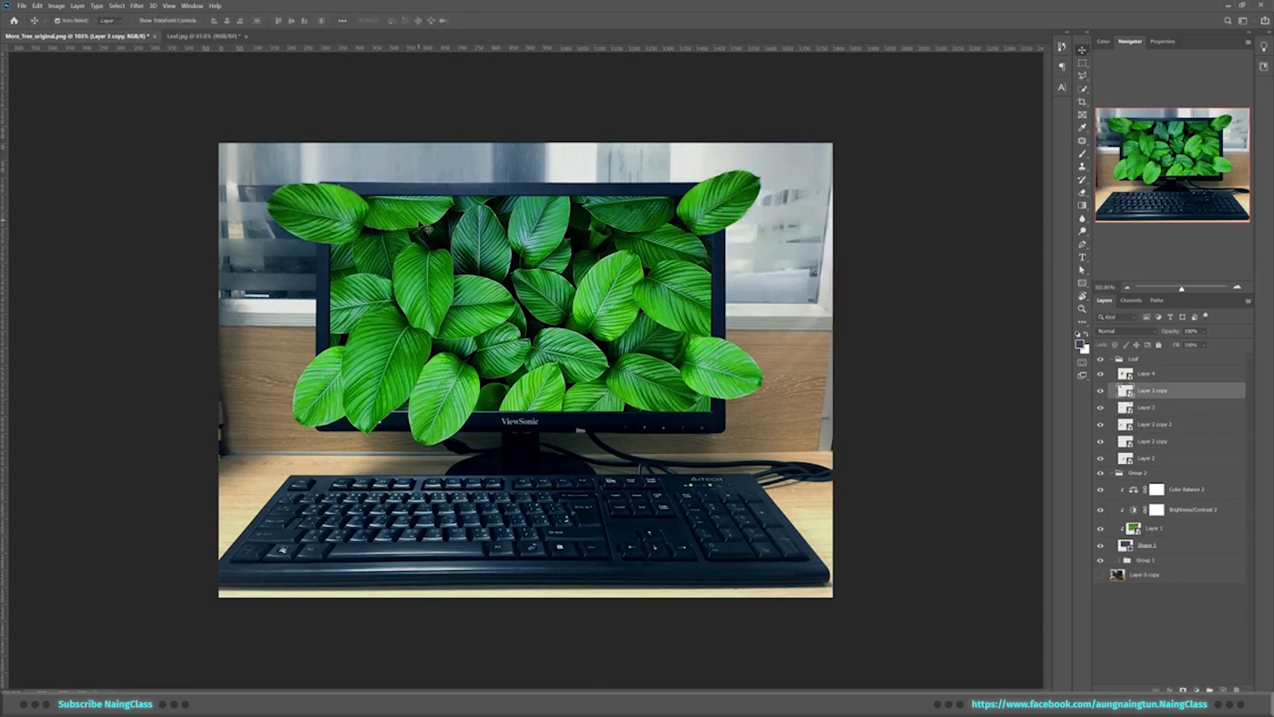
Switch to the desktop, preview the stock plant images and open the long vine photo in Photoshop
left_click(1270, 709)
double_click(59, 118)
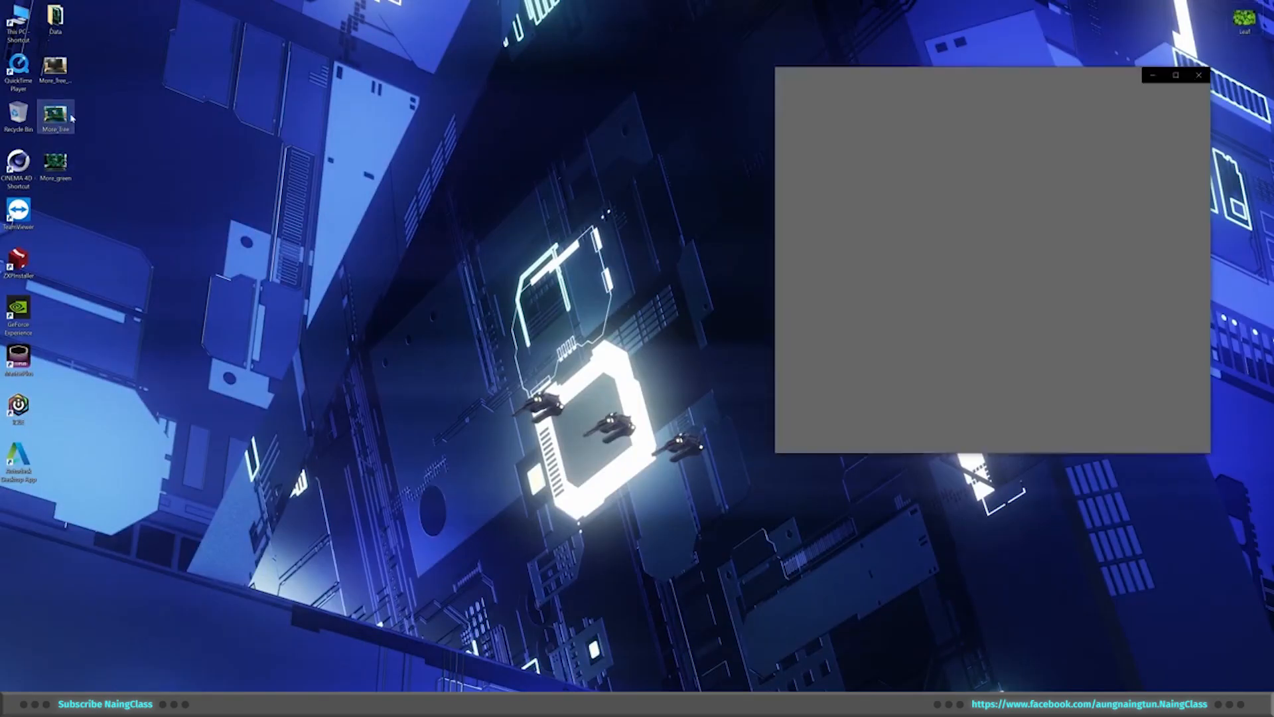
left_click(1198, 75)
double_click(1254, 356)
scroll(710, 292, "down", 2)
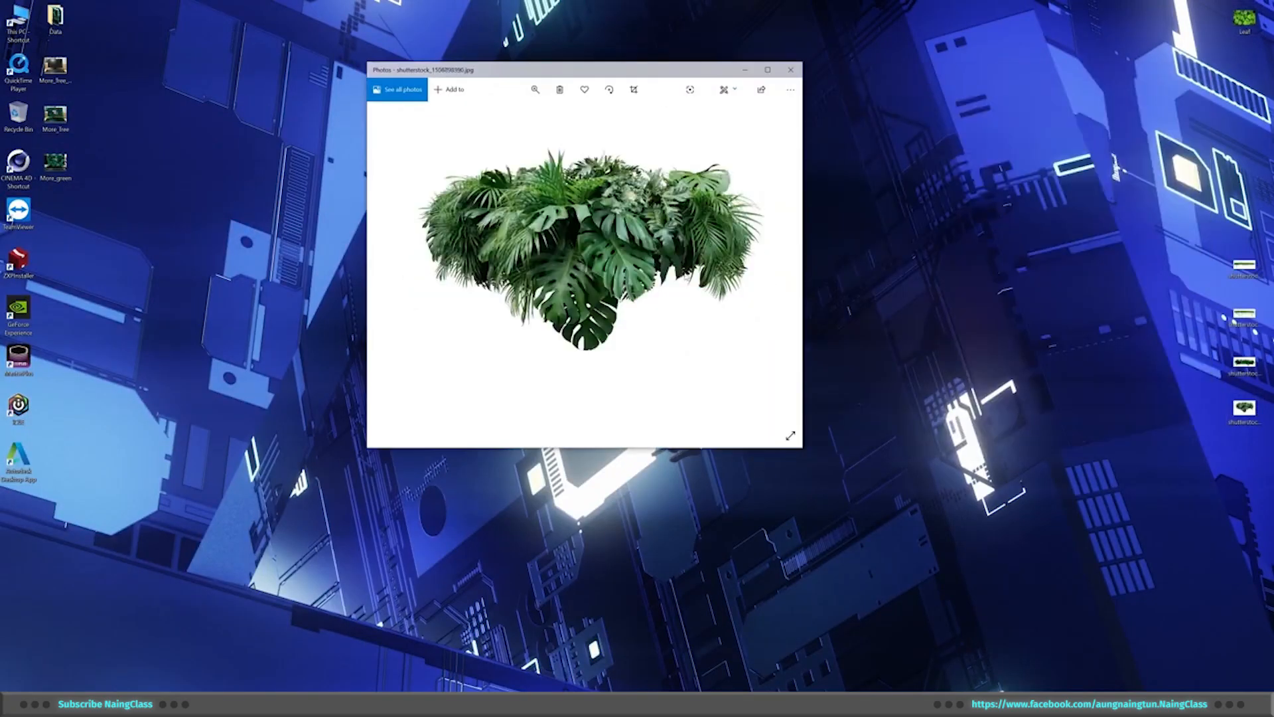
left_click(791, 69)
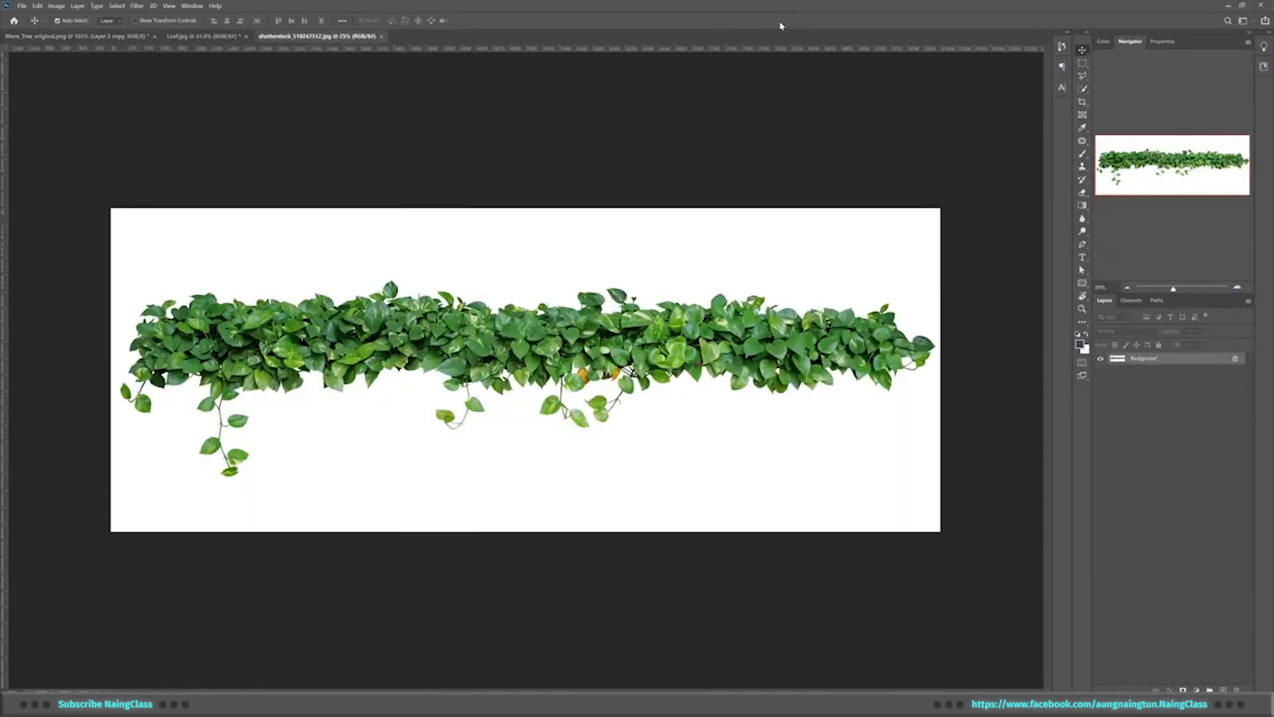
Select the vine's foliage and hanging tendrils, leaving out the white background
scroll(747, 368, "up", 3)
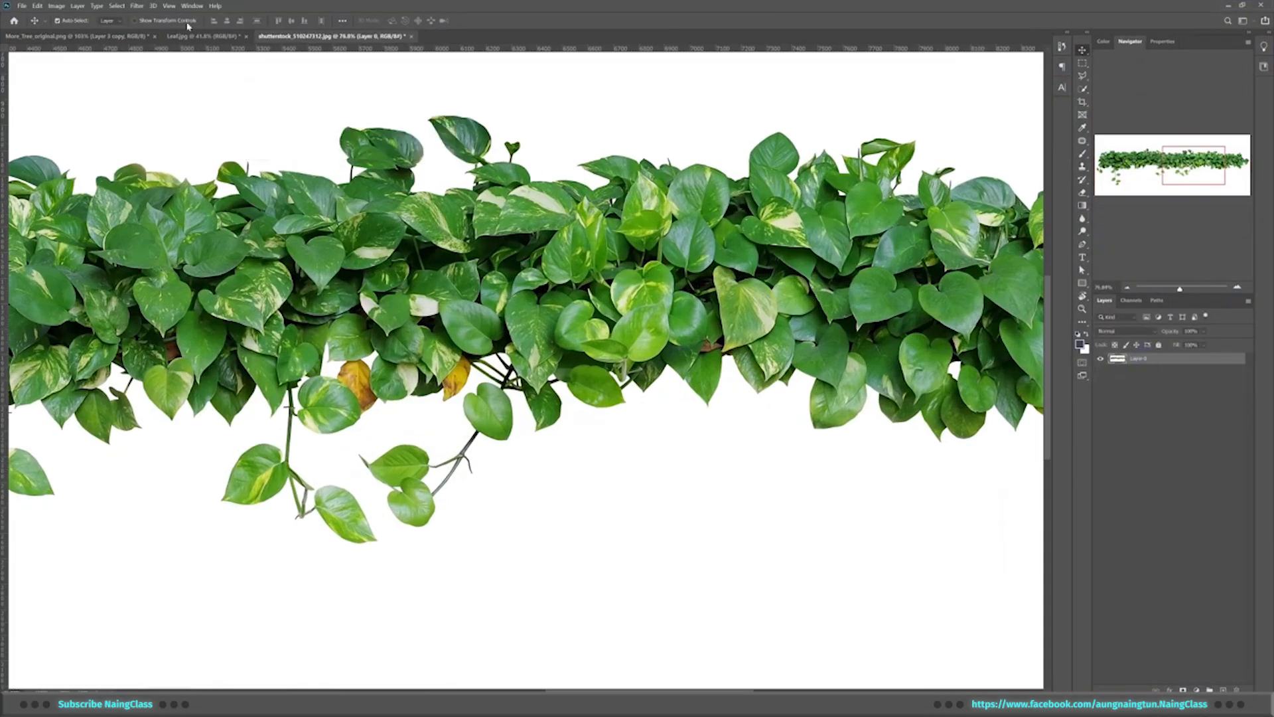
left_click(116, 5)
left_click(136, 112)
left_click(214, 86)
left_click_drag(450, 347, 600, 348)
left_click_drag(796, 319, 538, 313)
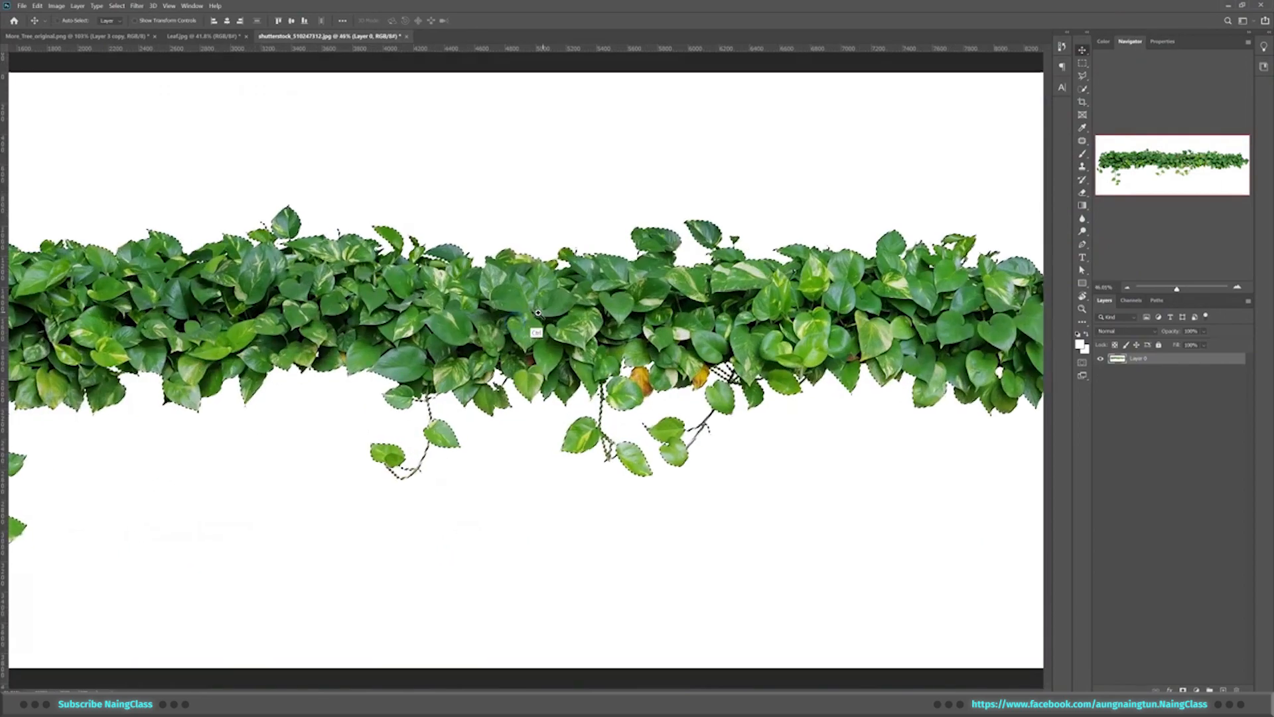
Modify the vine selection's edge and apply it to the layer as a mask that hides the white background
left_click(116, 5)
mouse_move(133, 138)
left_click(234, 158)
key("Return")
left_click(1183, 689)
Paint black on the vine's layer mask with the Brush to hide the first yellow-brown leaf
left_click_drag(800, 382, 829, 378)
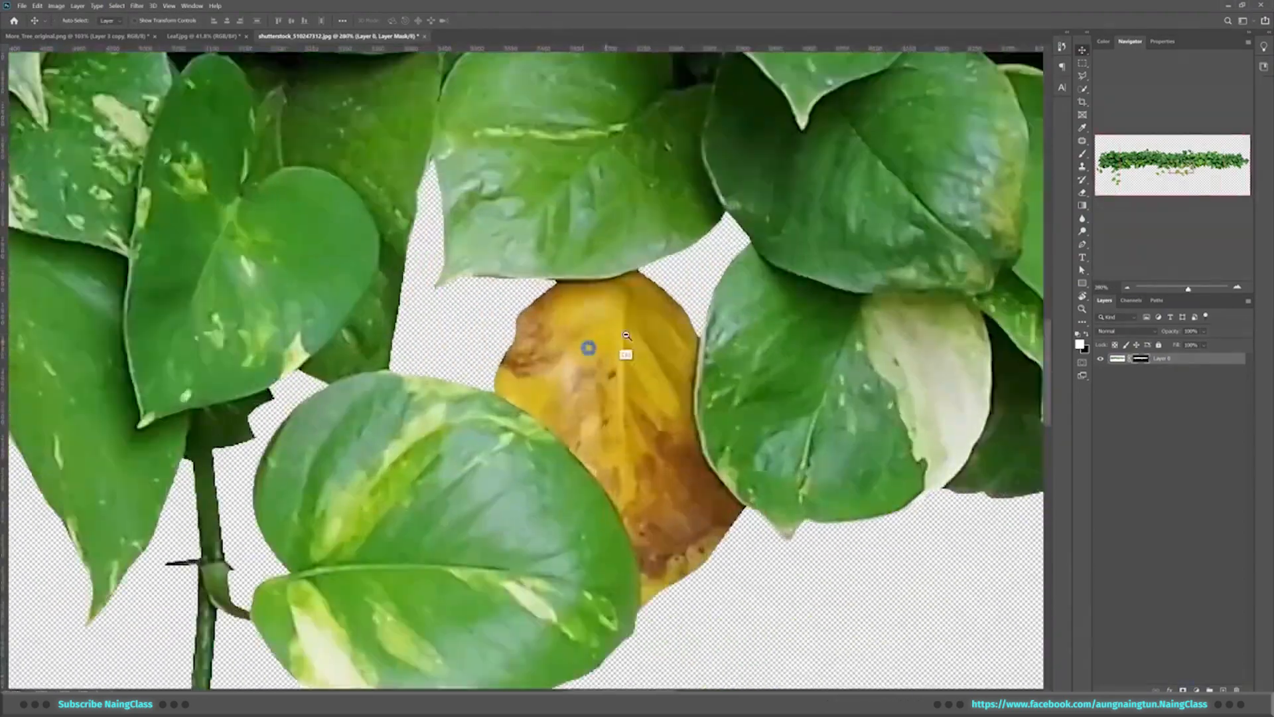
key("b")
mouse_move(591, 318)
left_mouse_down()
mouse_move(505, 274)
mouse_move(583, 286)
mouse_move(607, 350)
left_mouse_up()
left_click_drag(615, 414, 670, 487)
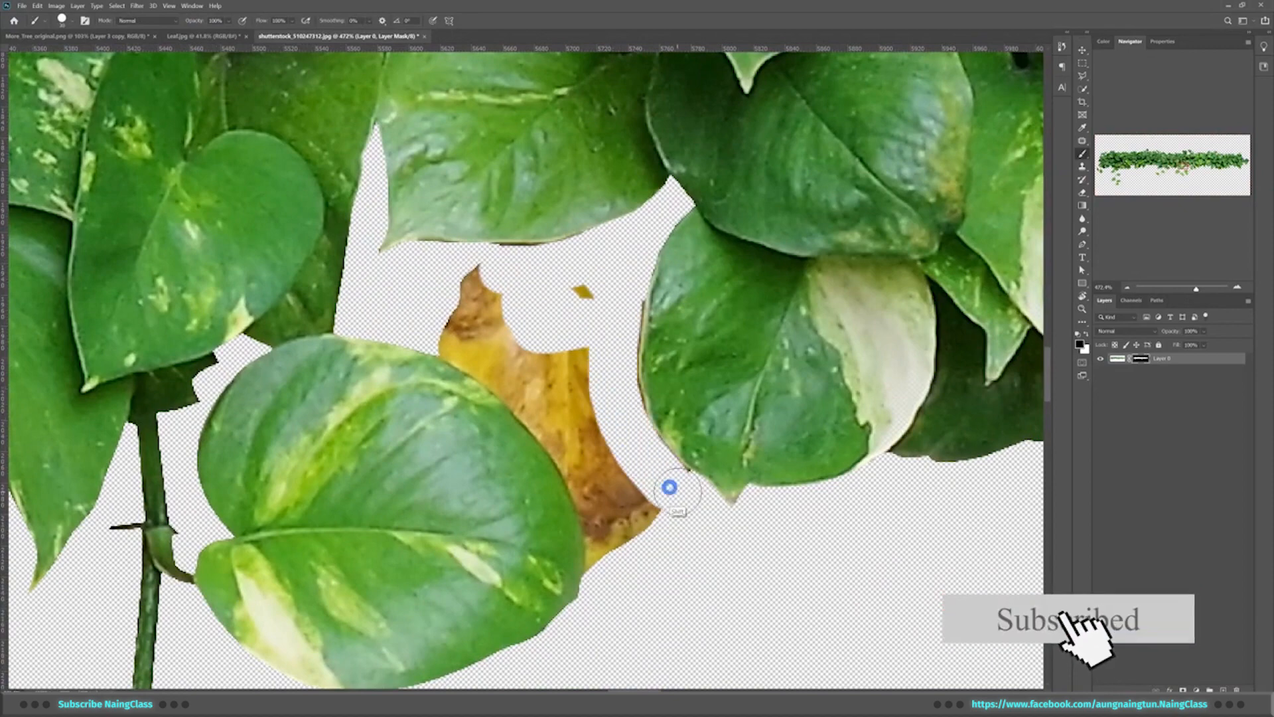
mouse_move(615, 384)
left_mouse_down()
mouse_move(478, 292)
mouse_move(449, 335)
left_mouse_up()
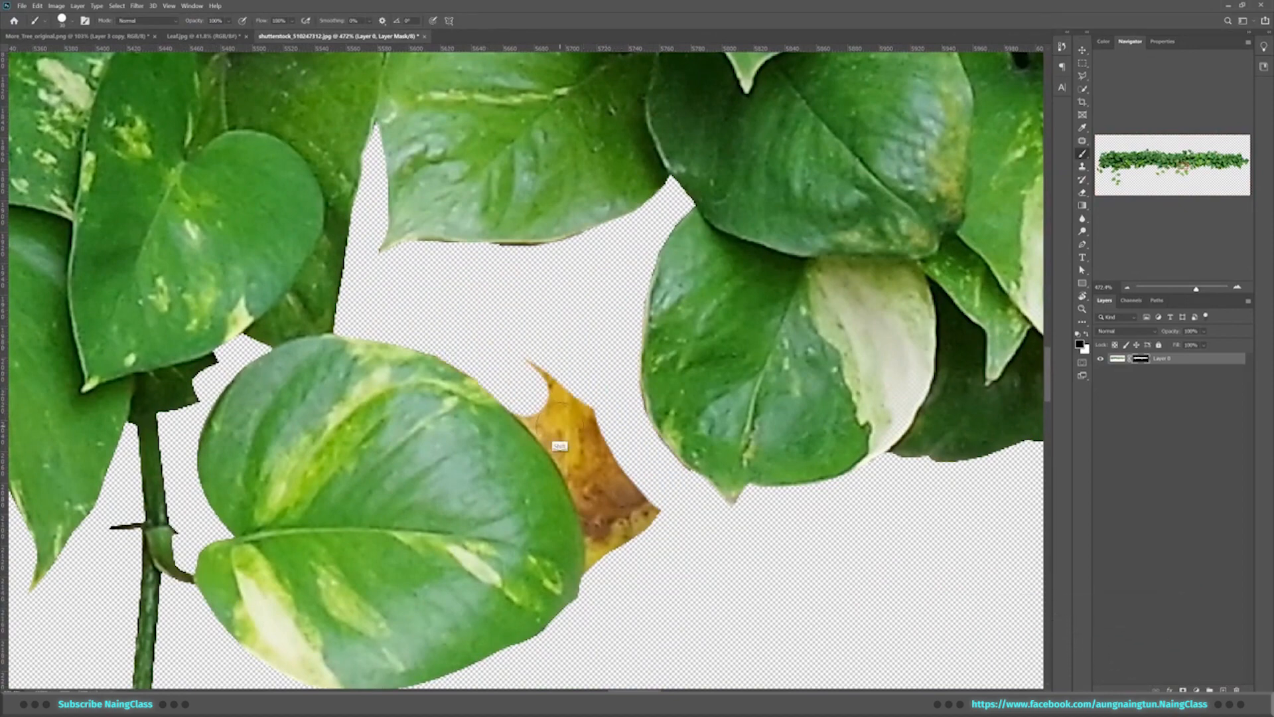
left_click_drag(558, 424, 608, 534)
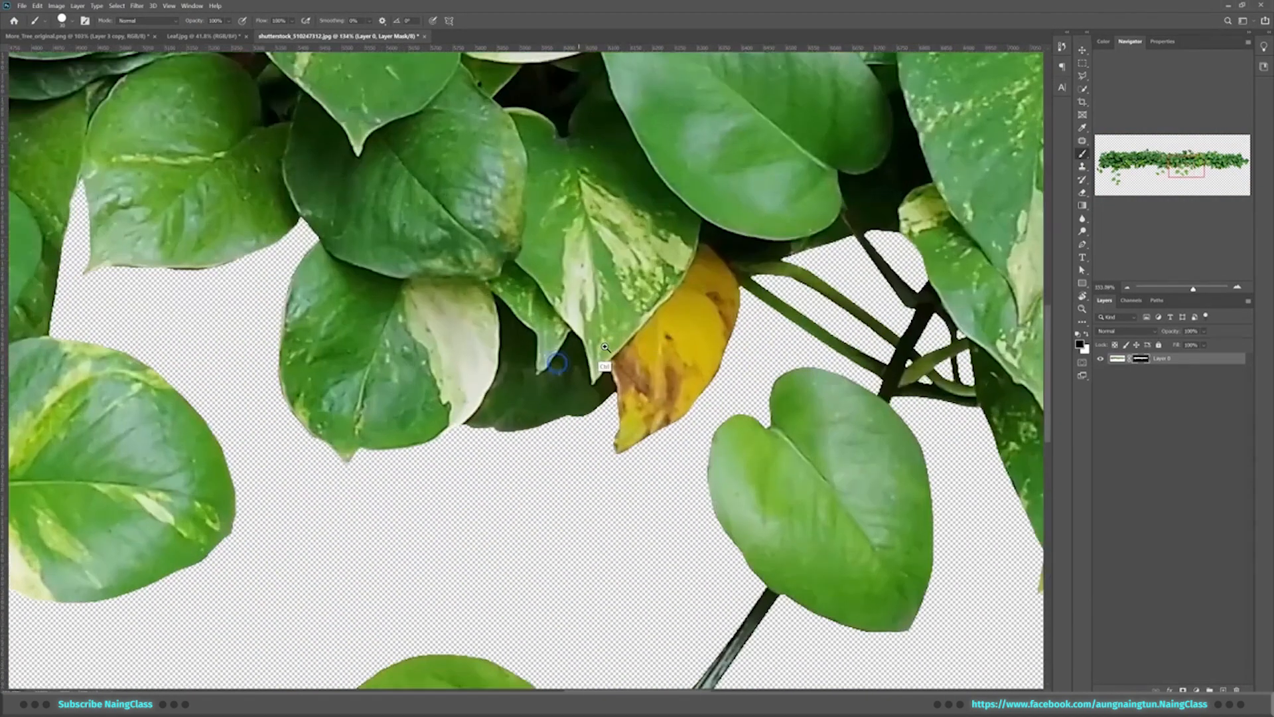
Outline the second yellow leaf with a lasso selection and remove it from the vine
left_click_drag(711, 323, 635, 323)
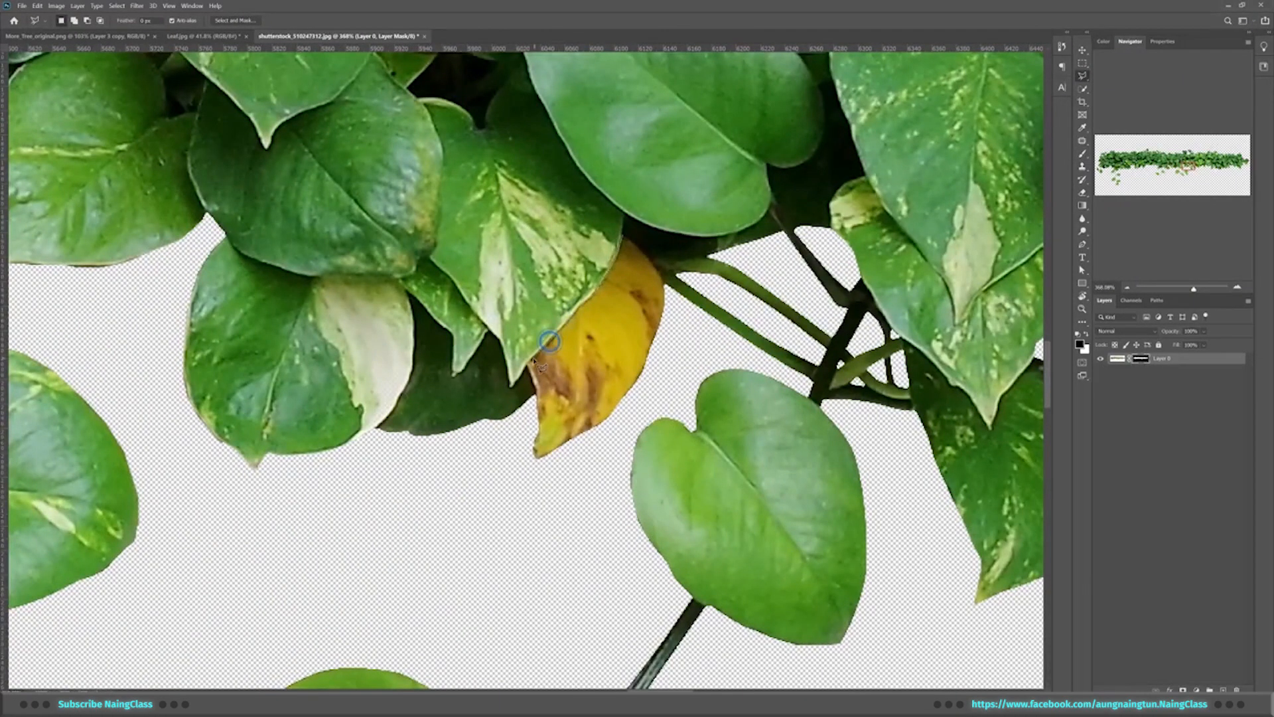
left_click(631, 241)
key("Delete")
key("ctrl+0")
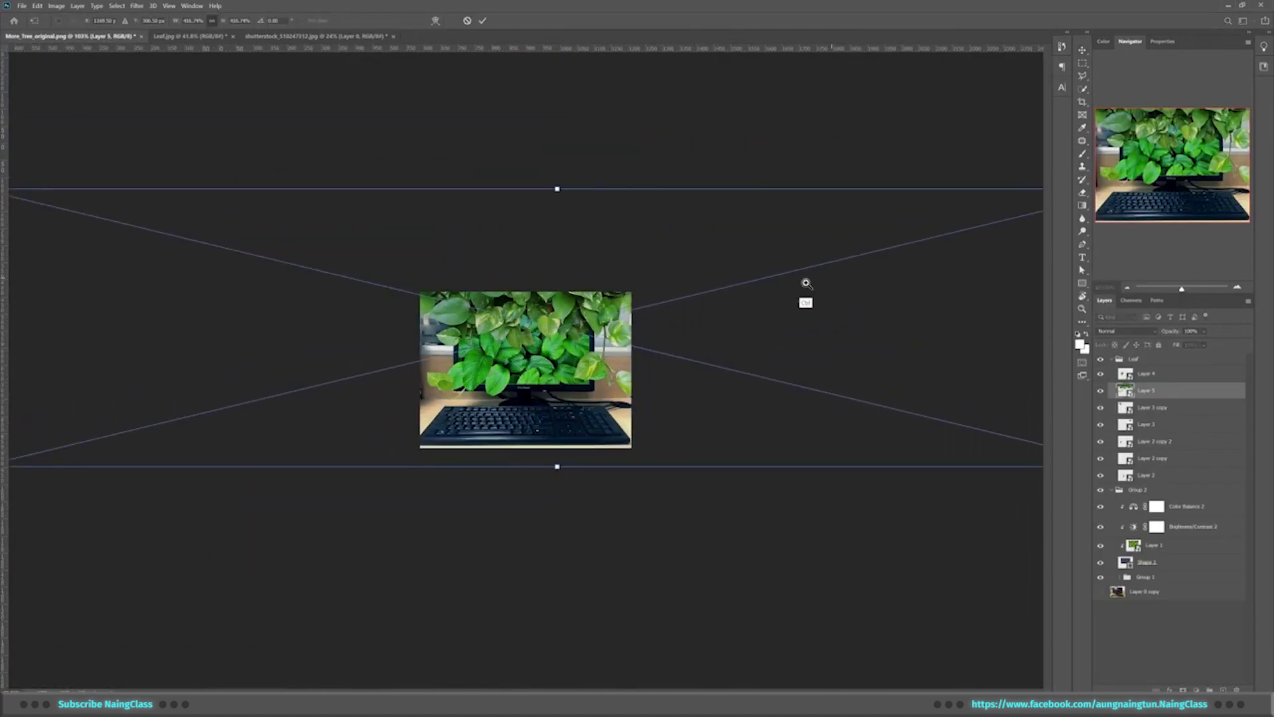
Scale down the vine placed in the monitor document and position it along the monitor's lower frame
left_click_drag(805, 284, 648, 276)
key("ctrl+0")
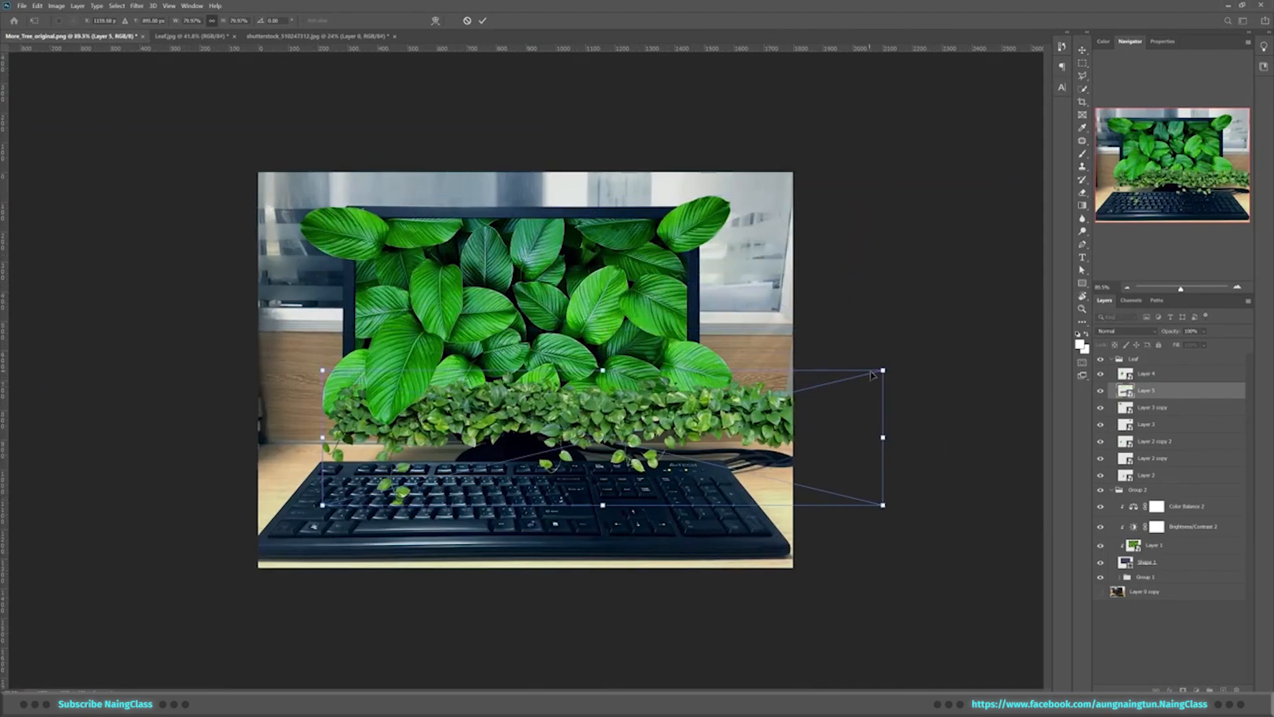
mouse_move(883, 370)
left_mouse_down()
mouse_move(720, 405)
mouse_move(882, 358)
left_mouse_up()
scroll(720, 404, "up", 2)
left_click_drag(816, 419, 810, 441)
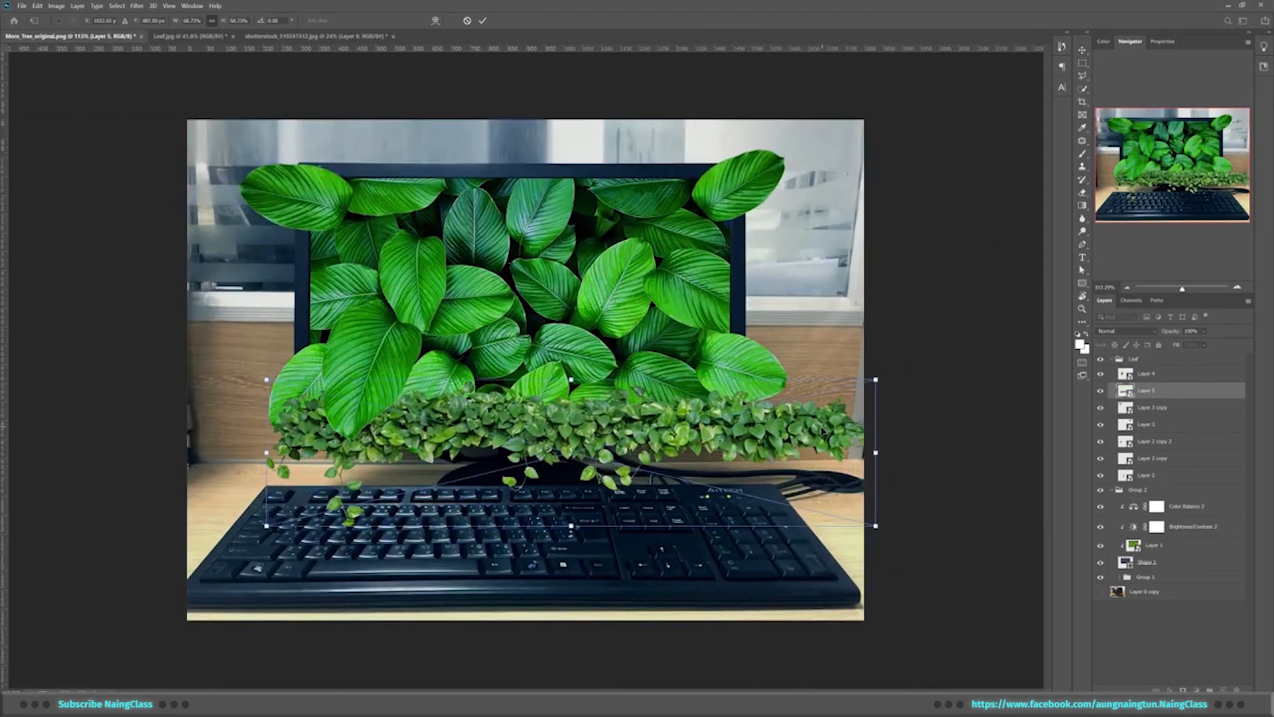
key("Return")
Enlarge the Layer 5 vine slightly and shift it so it runs past the photo's right edge
key("ctrl+t")
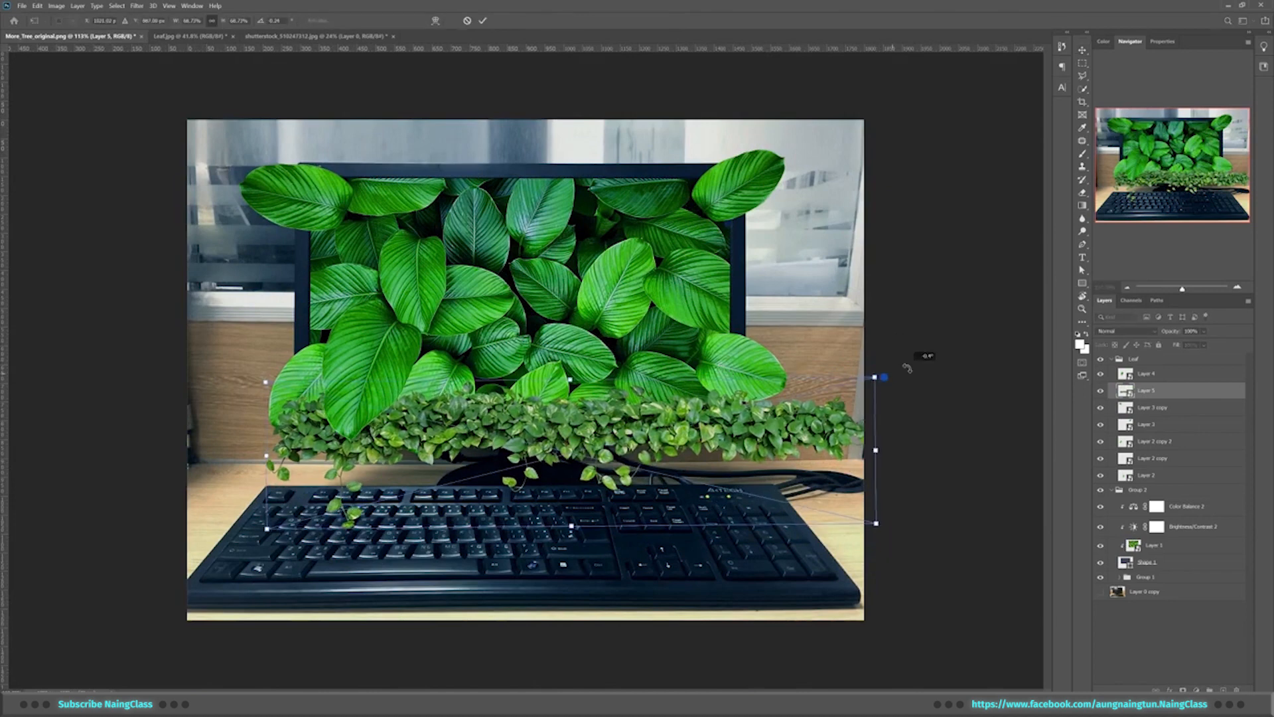
left_click_drag(875, 378, 909, 365)
left_click_drag(831, 430, 834, 449)
key("Return")
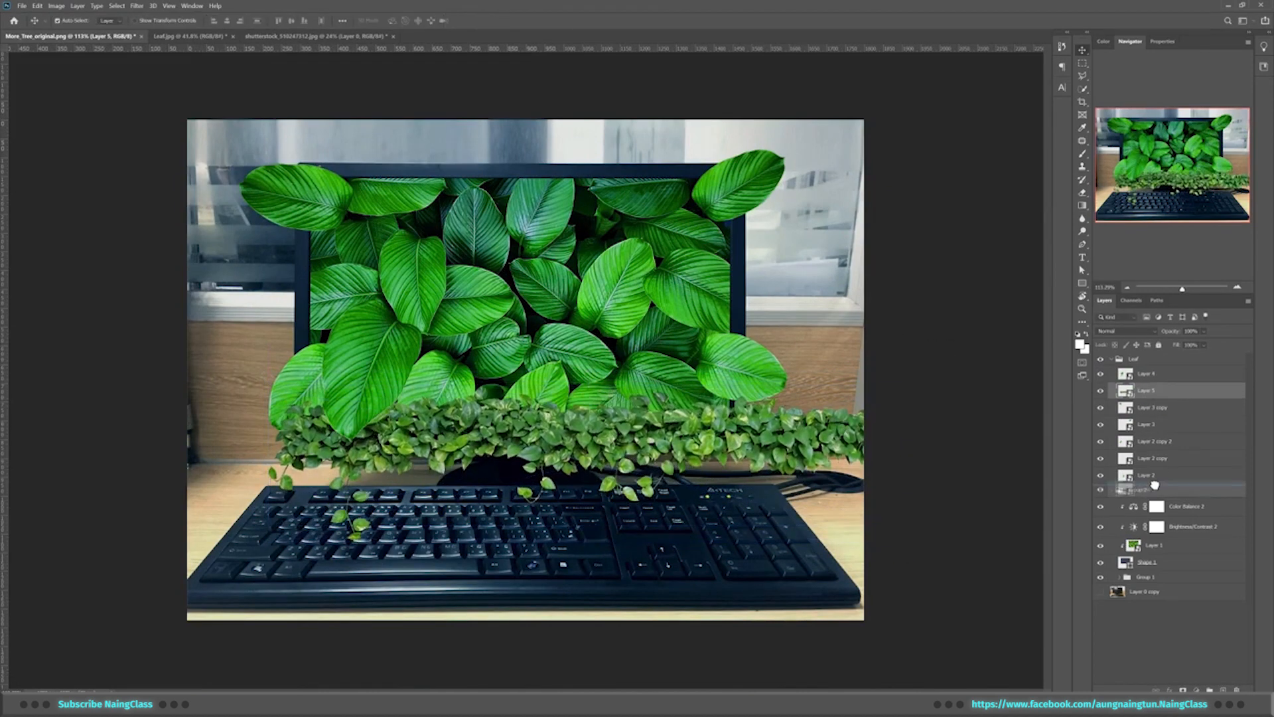
Move Layer 5 out of the Leaf group to sit between it and Group 2, collapsing both groups
left_click_drag(1155, 485, 1152, 488)
left_click(1111, 359)
left_click(1113, 388)
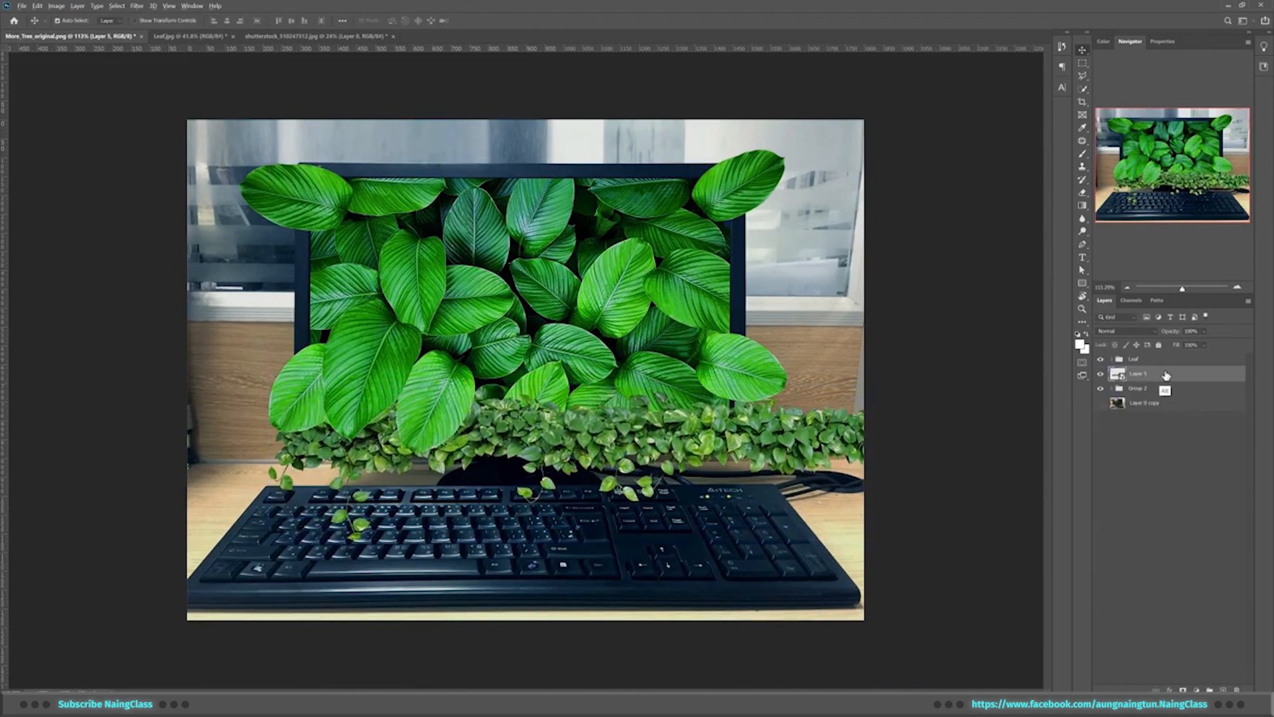
Duplicate the Layer 5 vine and mask out the right part of the original with a resized brush
left_click_drag(1166, 376, 1154, 382)
right_click(844, 437)
left_click(924, 373)
key("Return")
left_click_drag(882, 425, 624, 455)
Shift the Layer 5 copy vine horizontally to the left so its right end stops near the monitor's right edge
left_click_drag(1160, 390, 1148, 371)
key("ctrl+t")
left_click_drag(822, 436, 680, 436)
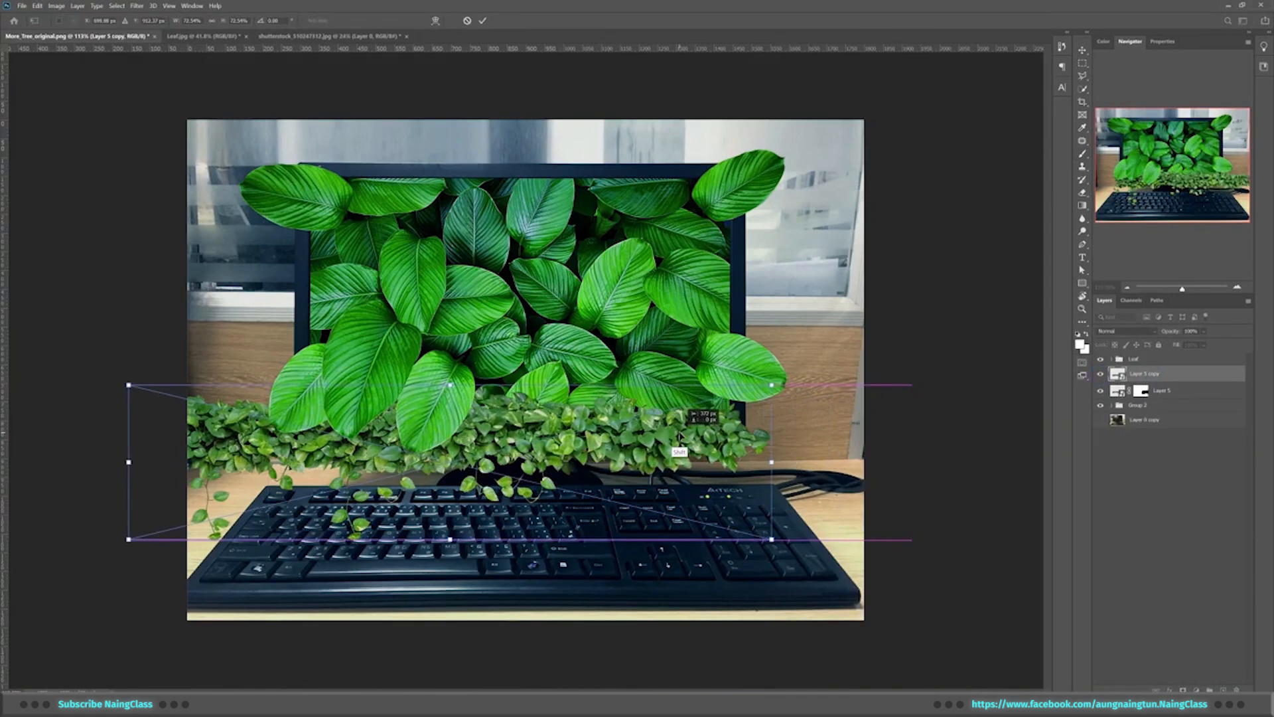
key("Return")
Add a layer mask to the Layer 5 copy and paint out its left part beyond the original vine
left_click(1182, 689)
left_click_drag(205, 471, 499, 443)
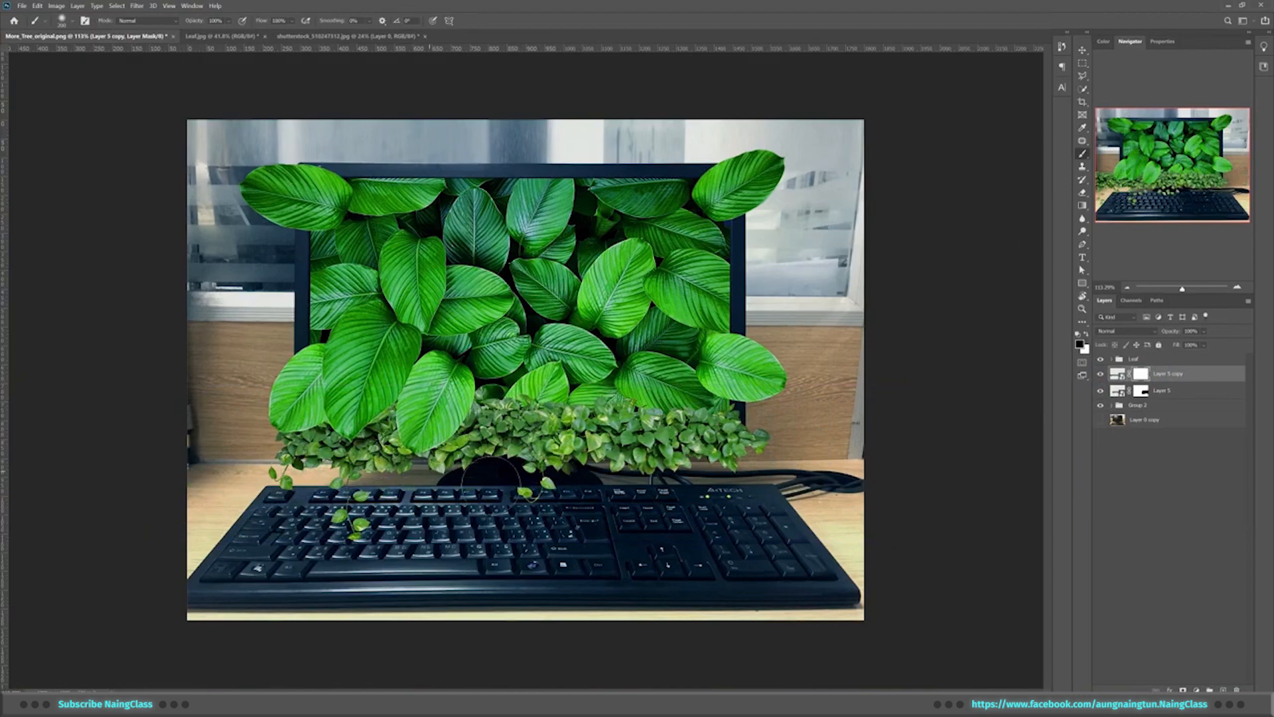
scroll(501, 435, "up", 4)
scroll(493, 435, "up", 2)
key("ctrl+0")
Group the two vine layers and adjust them with a clipped Brightness/Contrast adjustment layer
left_click(1166, 389, "shift")
key("ctrl+g")
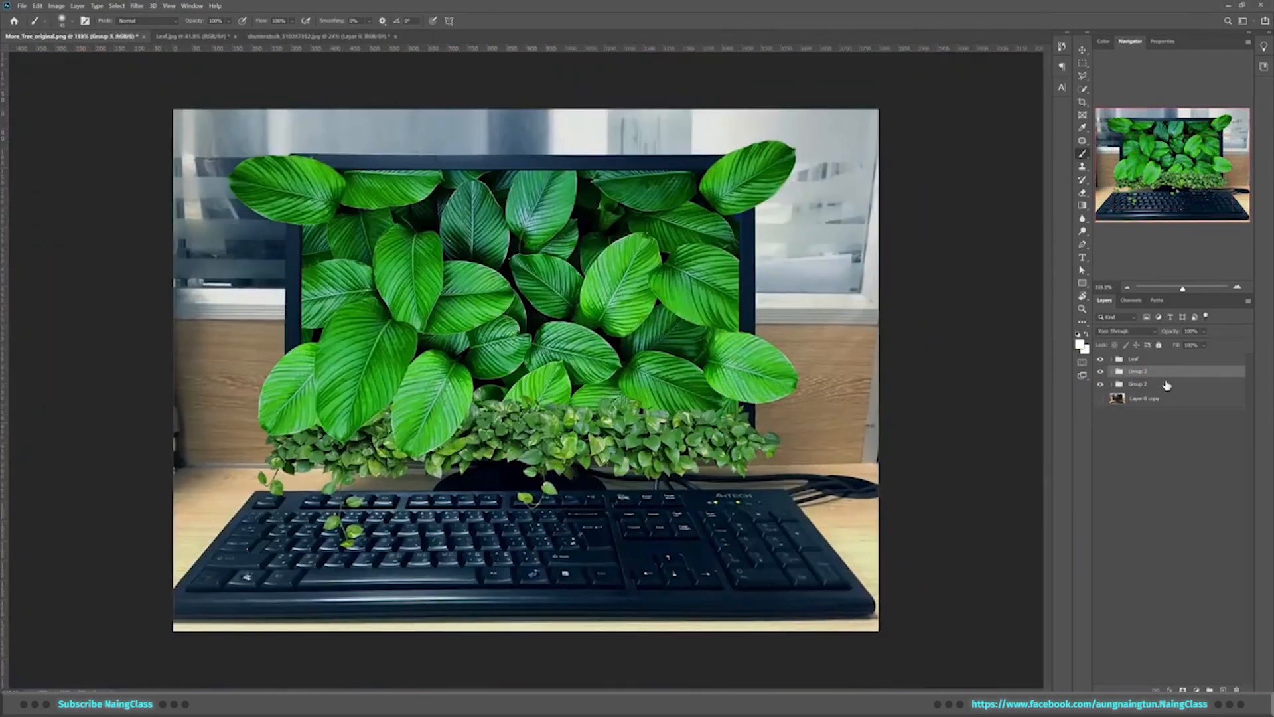
left_click(1196, 690)
left_click(1214, 544)
left_click(1177, 287)
left_click_drag(1168, 102, 1179, 129)
Add a clipped Color Balance adjustment to the vine group, shifting the midtones toward cyan, green and blue
left_click(1196, 689)
left_click(1207, 599)
mouse_move(1155, 97)
left_mouse_down()
mouse_move(1142, 97)
mouse_move(1152, 114)
mouse_move(1155, 98)
left_mouse_up()
left_click_drag(1151, 114, 1184, 131)
key("ctrl+minus")
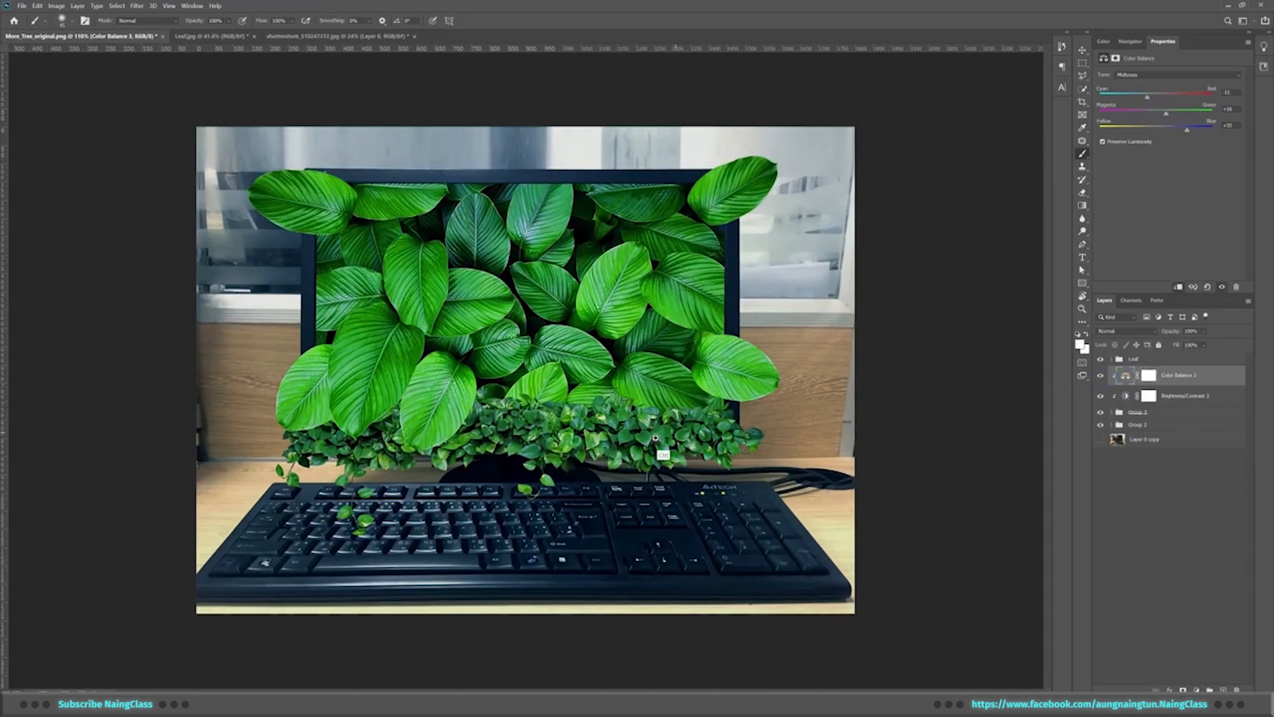
Shift the Layer 4 leaf slightly left and place a flipped copy of the upper-left leaf over the monitor's left frame
key("ctrl+plus")
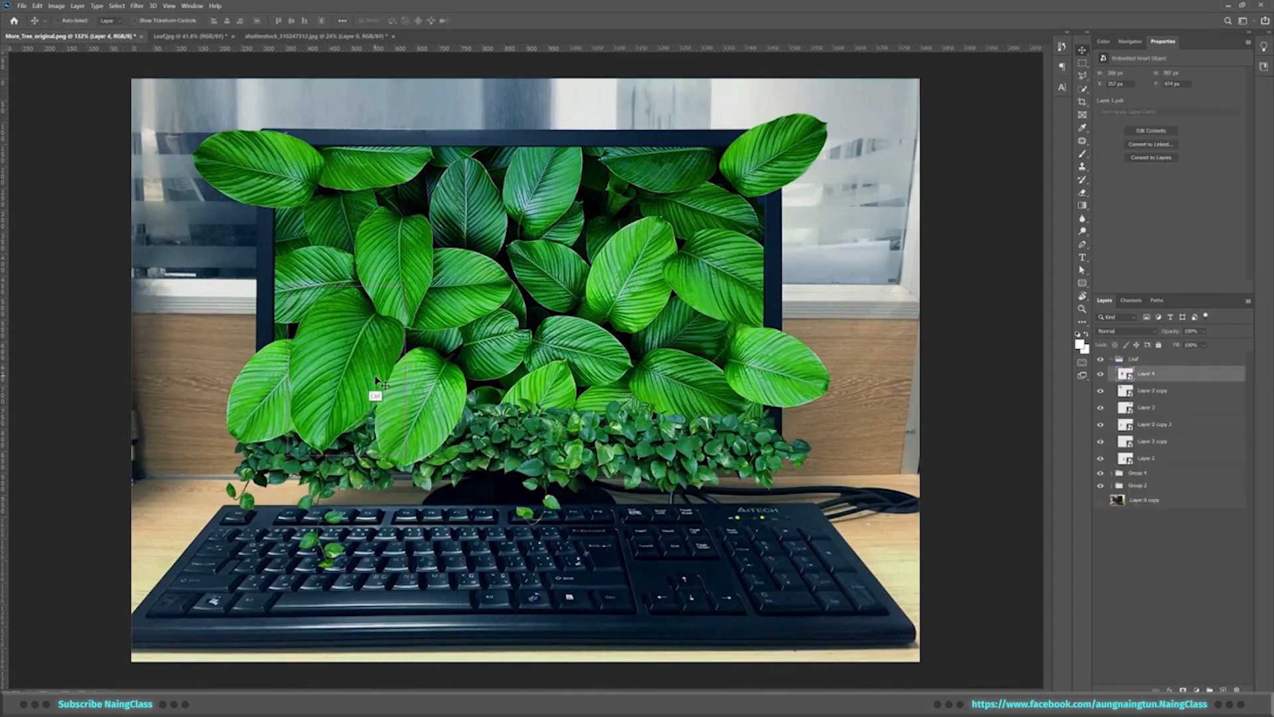
left_click_drag(373, 382, 342, 395)
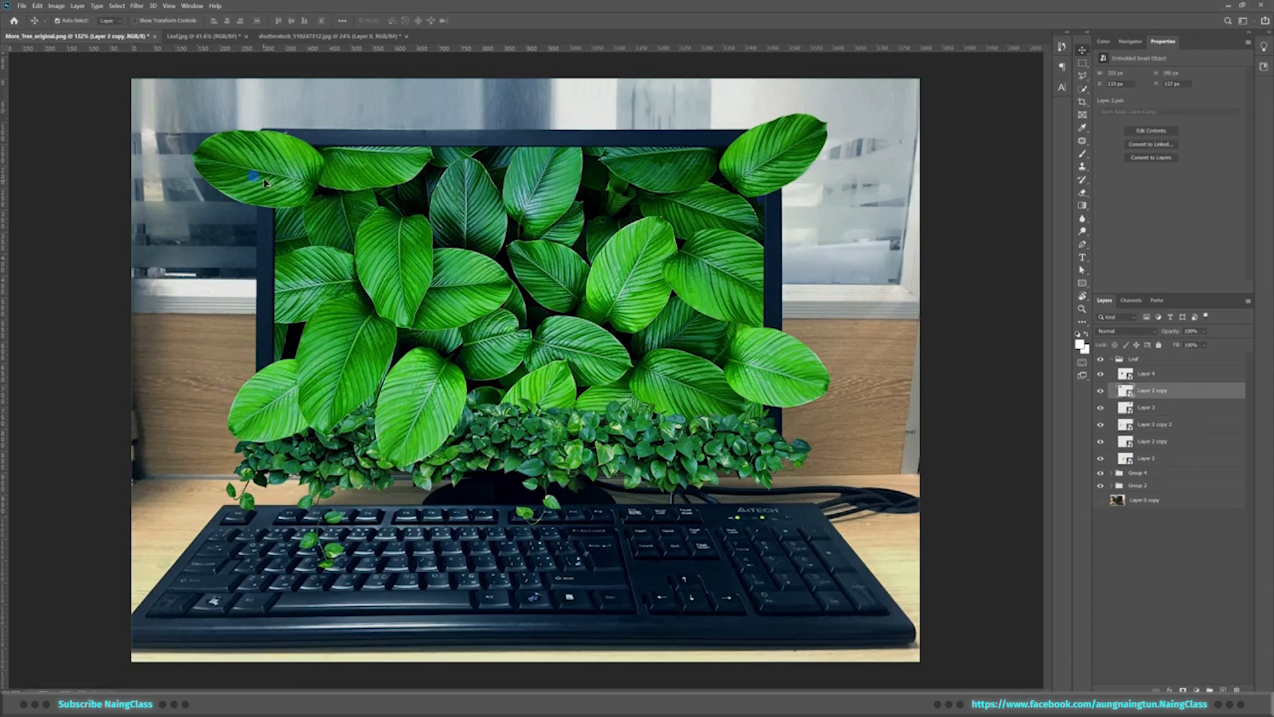
right_click(248, 339)
left_click(273, 502)
left_click_drag(170, 279, 192, 289)
left_click_drag(171, 348, 184, 371)
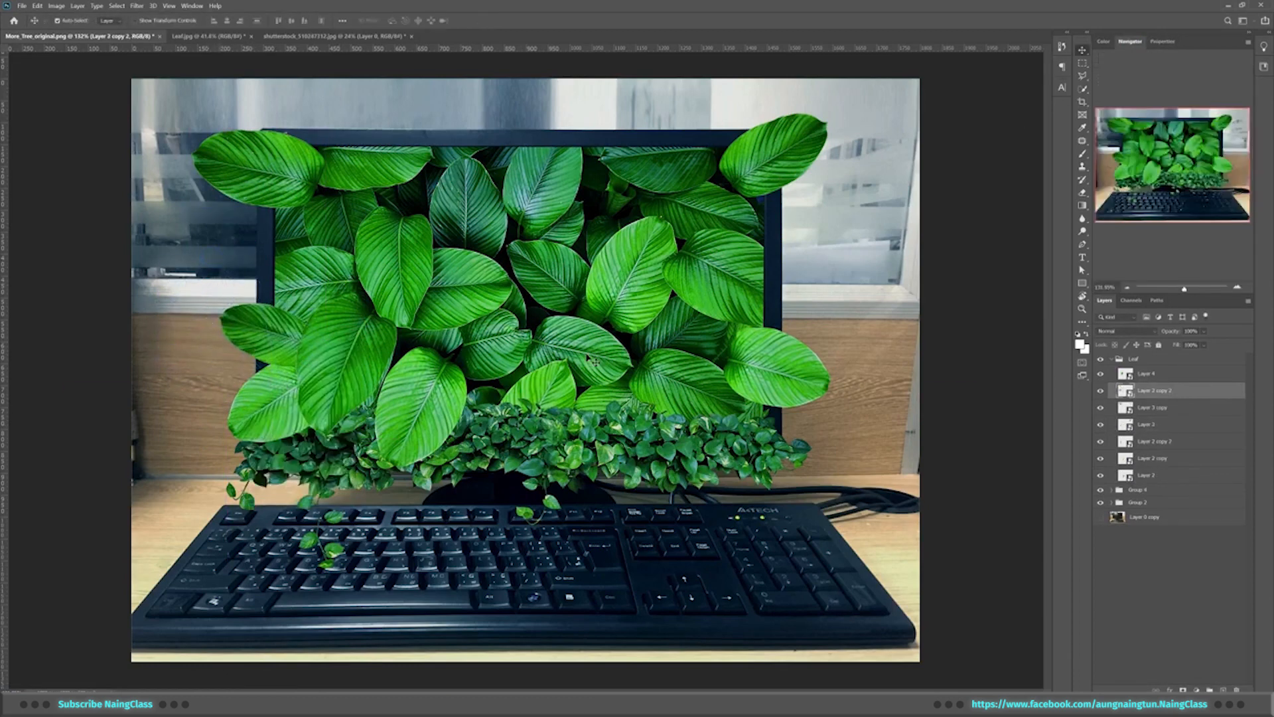
Rotate the Layer 2 leaf above the vine and move it slightly up and to the left
left_click(436, 393)
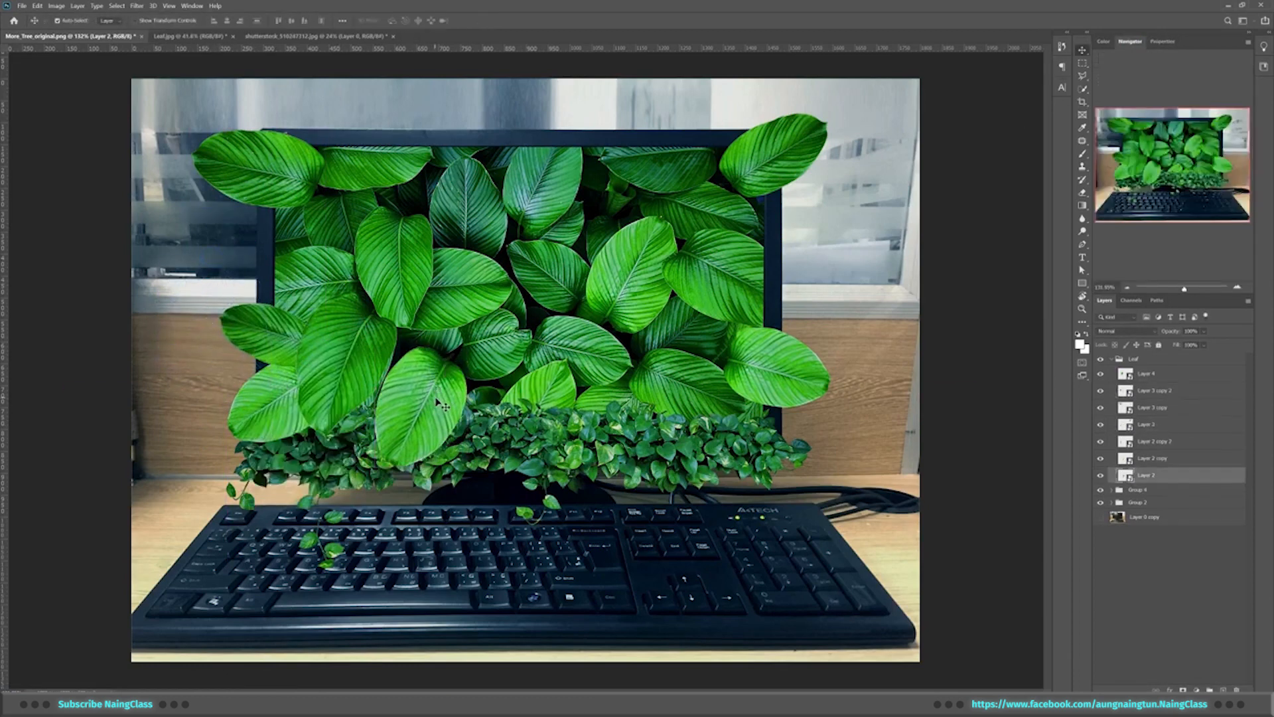
key("ctrl+t")
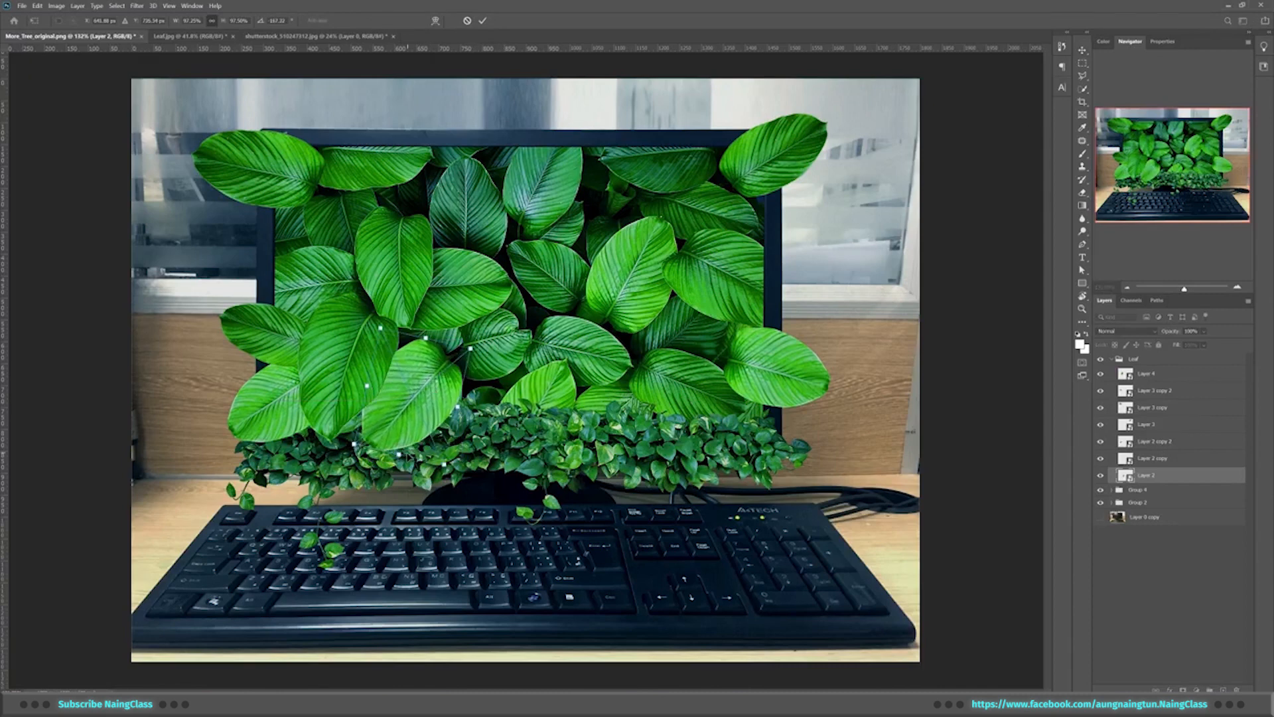
key("Return")
Duplicate the Layer 2 leaf and stand the rotated copy over the monitor's upper frame, right of centre
left_click_drag(408, 411, 650, 172, "alt")
key("ctrl+t")
left_click_drag(650, 172, 607, 159)
left_click_drag(597, 90, 631, 99)
key("Return")
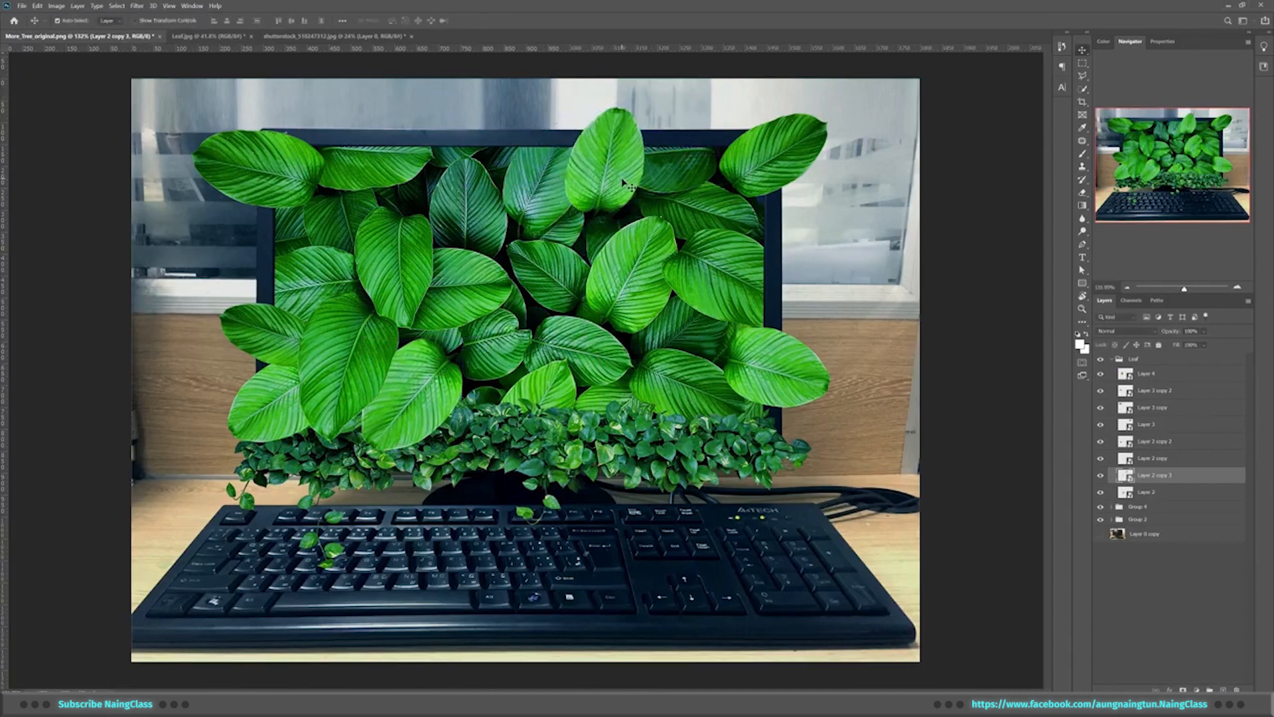
Duplicate the Layer 4 leaf, then rotate and resize the copy over the monitor's upper frame, left of centre
left_click_drag(352, 355, 445, 149, "alt")
key("ctrl+t")
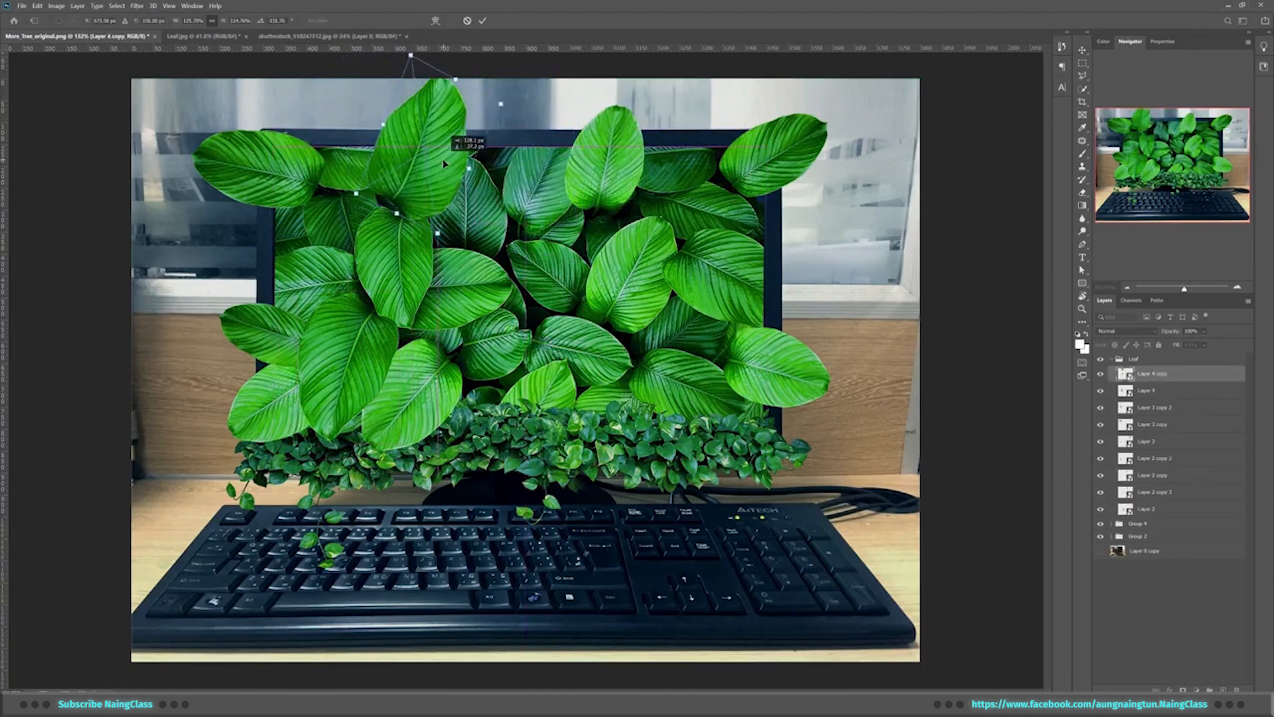
left_click_drag(409, 59, 412, 94, "ctrl")
key("Return")
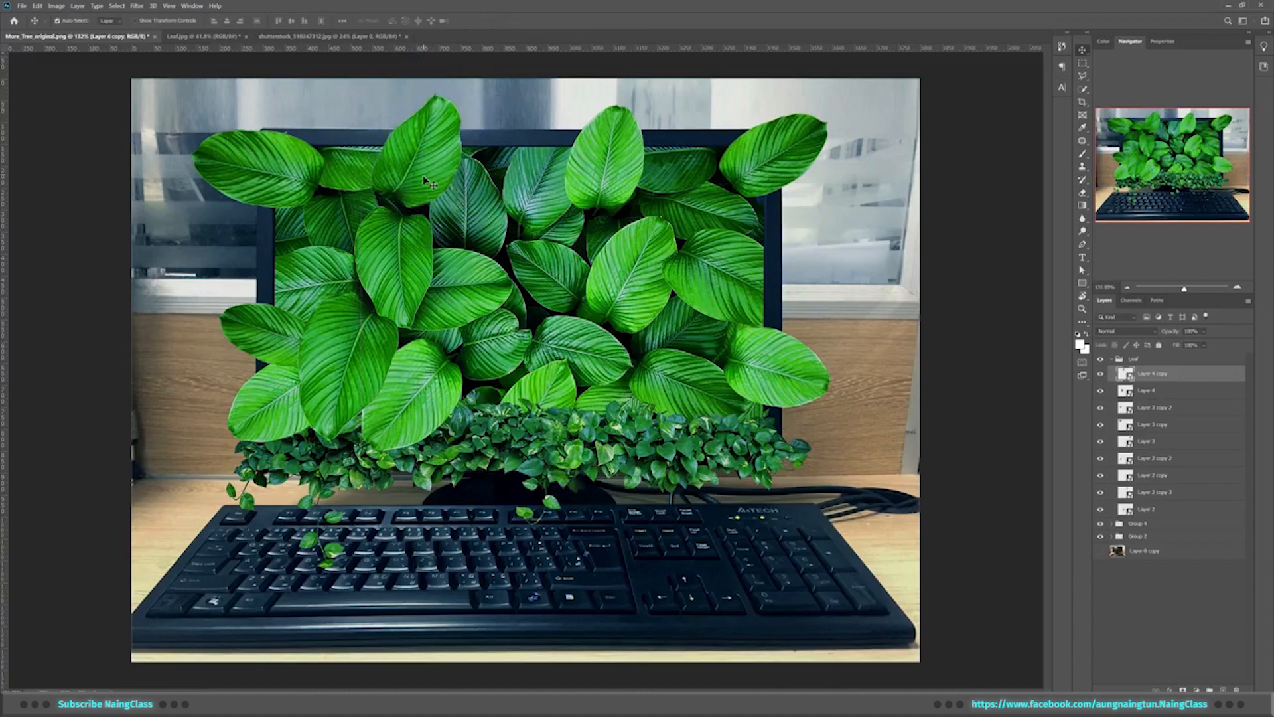
Duplicate the Layer 4 copy leaf and rotate the duplicate into place over the monitor's lower-right corner, above the vine
left_click_drag(430, 195, 777, 249, "alt")
key("ctrl+t")
left_click_drag(775, 136, 866, 229)
left_click_drag(776, 277, 796, 476)
mouse_move(861, 431)
left_mouse_down()
mouse_move(808, 438)
mouse_move(856, 450)
left_mouse_up()
key("Return")
key("ctrl+t")
key("Return")
Reposition and rotate the Layer 2 copy leaf so it overlaps the new leaf at the monitor's lower-right corner
left_click(796, 383)
left_click_drag(788, 426, 769, 384)
key("ctrl+t")
key("Return")
key("ctrl+minus")
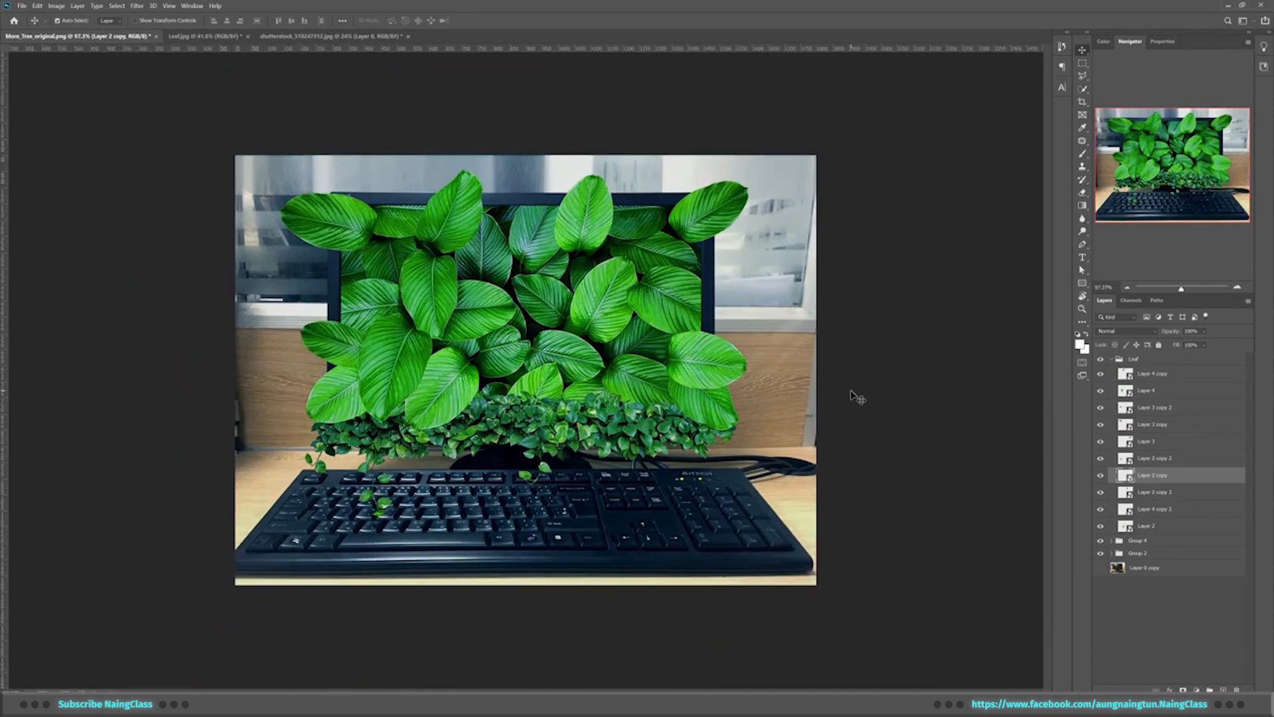
Duplicate a Layer 4 leaf, flip and rotate it over the monitor's right frame, and stack it below Layer 4 copy 2
key("ctrl+plus")
left_click(781, 166)
scroll(383, 207, "up", 2)
left_click_drag(627, 189, 787, 257)
key("ctrl+t")
left_click_drag(843, 153, 852, 284)
right_click(807, 238)
left_click(832, 403)
left_click_drag(789, 222, 780, 285)
left_click_drag(879, 259, 896, 305)
left_click_drag(1157, 498, 1154, 531)
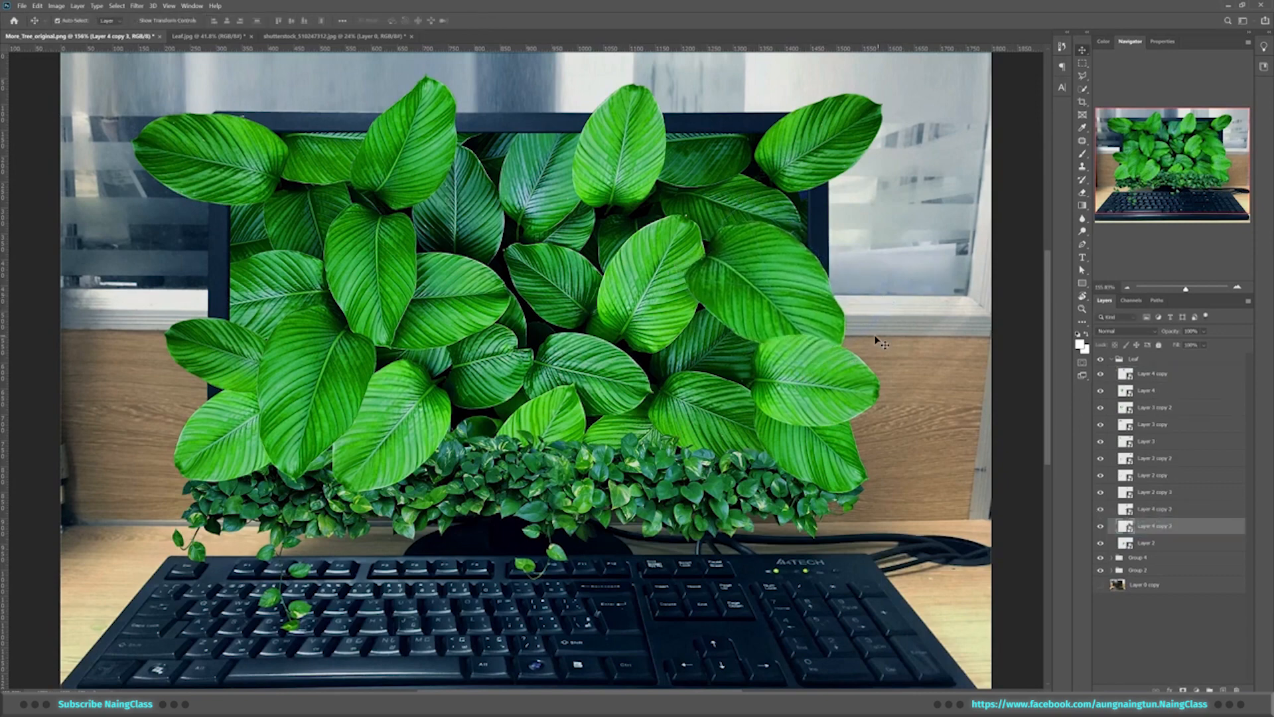
Duplicate the Layer 3 leaf and rotate the copy into the gap between the two upright leaves on the upper frame
scroll(882, 342, "up", 1)
left_click_drag(563, 184, 688, 288)
left_click_drag(950, 259, 649, 235)
key("ctrl+t")
left_click_drag(707, 151, 617, 136)
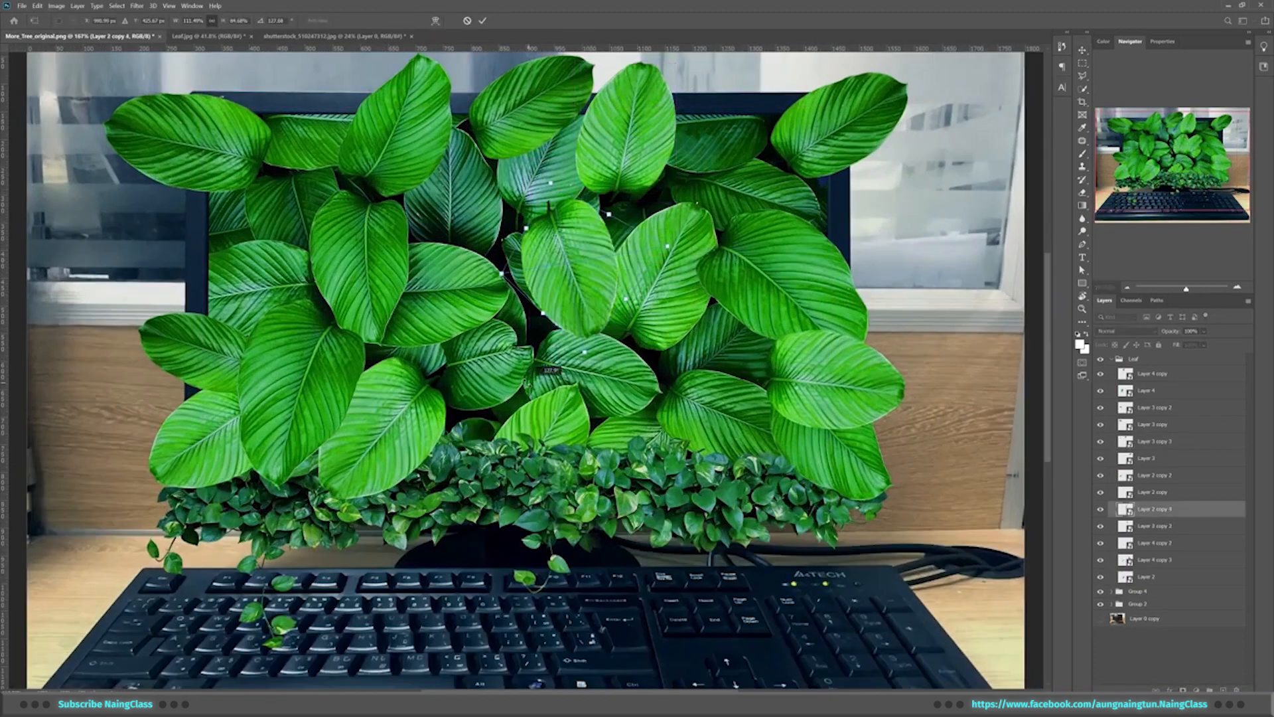
Move and rotate the Layer 2 copy 4 leaf into the gap at the monitor's lower centre, overlapping the vine
left_click_drag(528, 382, 521, 379)
left_click_drag(579, 298, 587, 414)
key("Return")
left_click_drag(574, 479, 572, 506)
left_click_drag(675, 359, 674, 400)
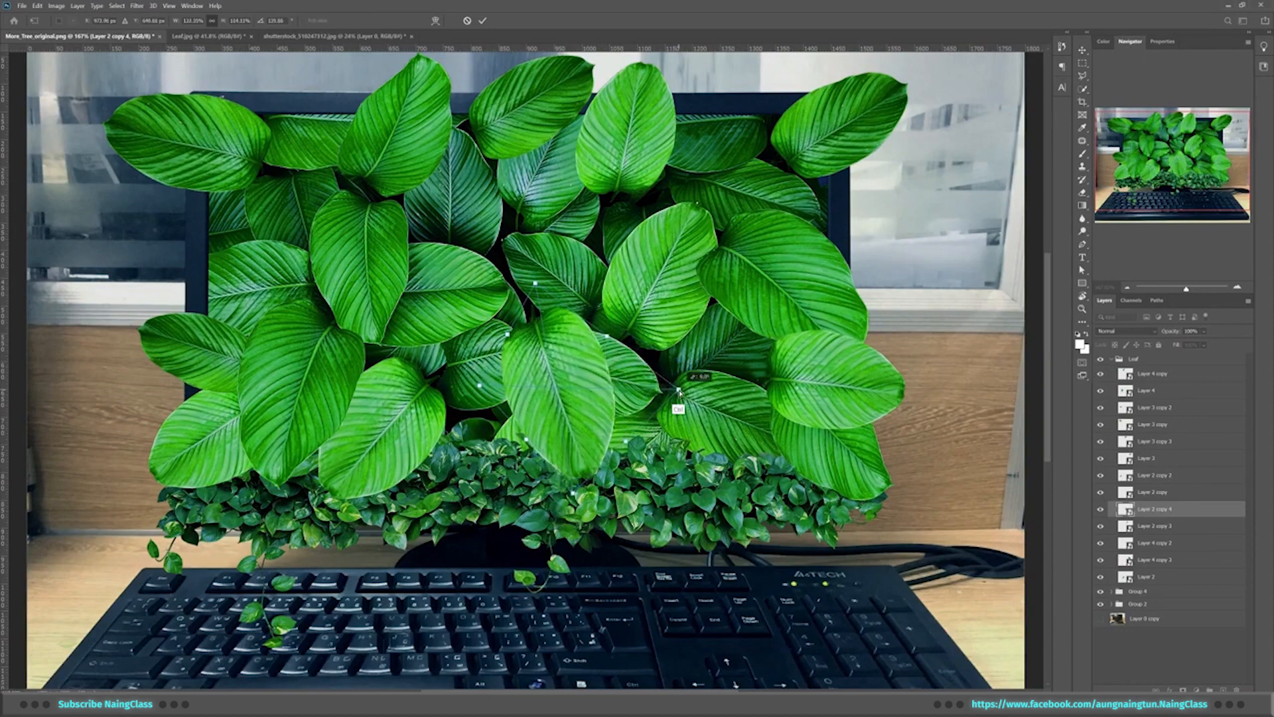
key("Return")
Duplicate the monitor's upper-left leaf, then flip, shrink and rotate the copy beside the large leaf at the lower centre
scroll(641, 418, "up", 1)
left_click_drag(187, 146, 485, 422)
key("ctrl+t")
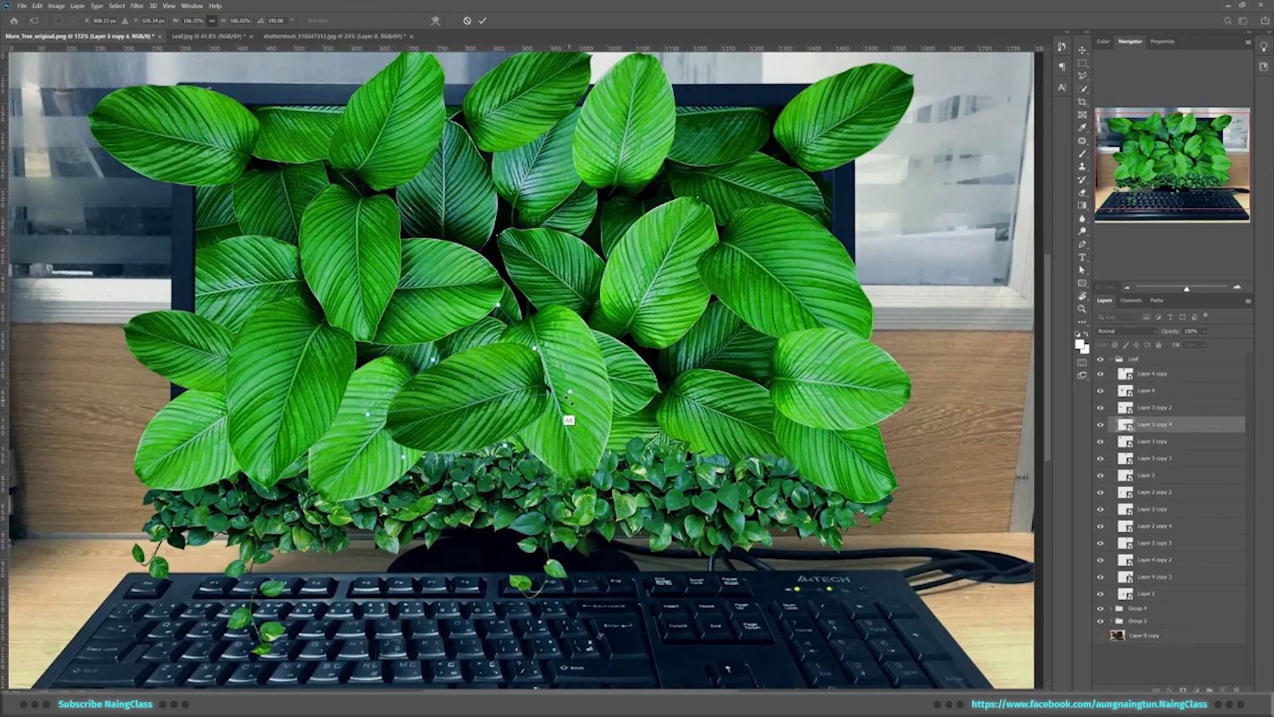
left_click_drag(568, 418, 517, 431)
right_click(484, 434)
left_click(516, 498)
left_click_drag(451, 539, 494, 506)
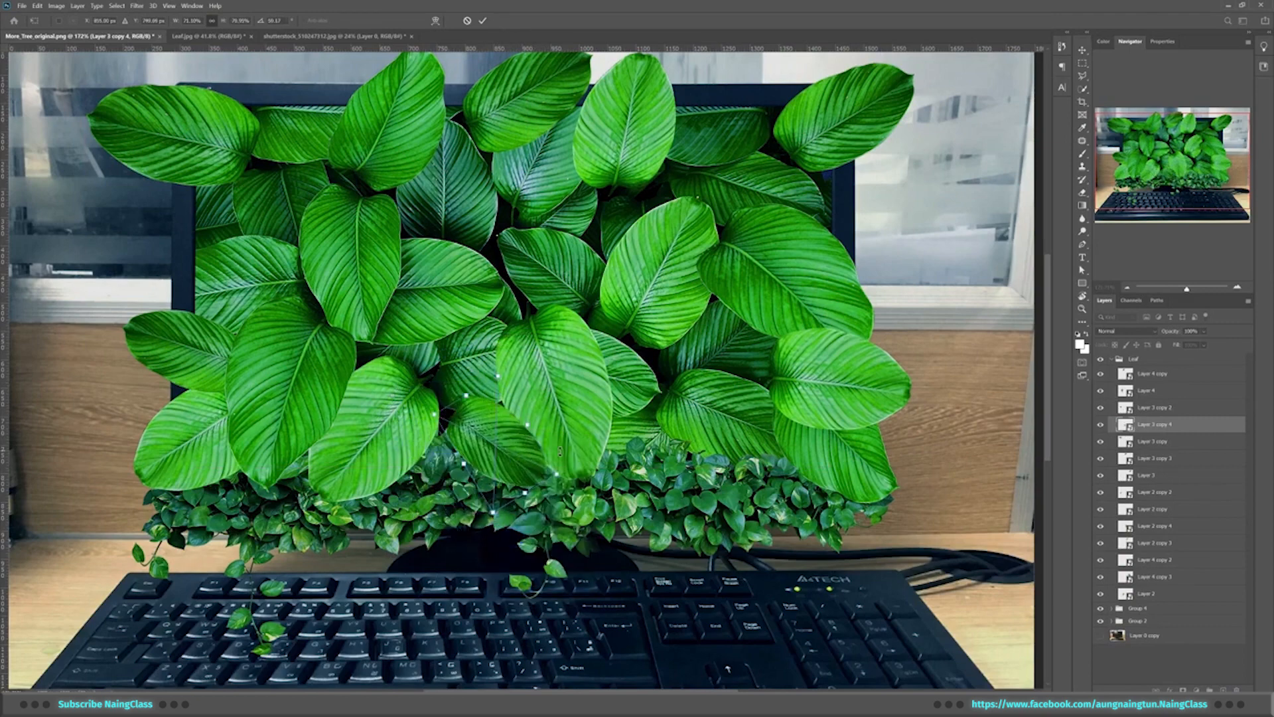
left_click_drag(499, 450, 514, 468)
key("Return")
Stack the small Layer 3 copy 4 leaf below Layer 4 copy 2 and rotate it to hang more upright over the vine
left_click_drag(1174, 424, 1166, 556)
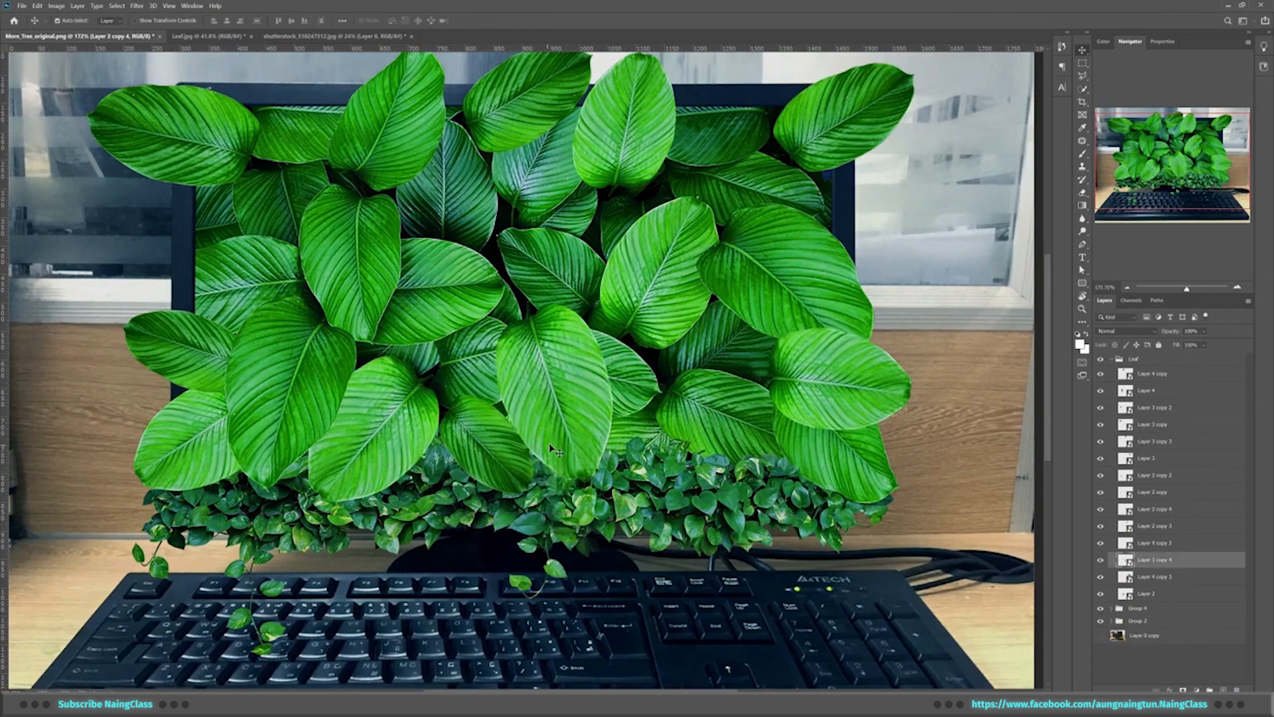
key("ctrl+t")
left_click_drag(618, 458, 572, 469)
left_click_drag(504, 444, 487, 455)
key("Return")
scroll(735, 405, "down", 1)
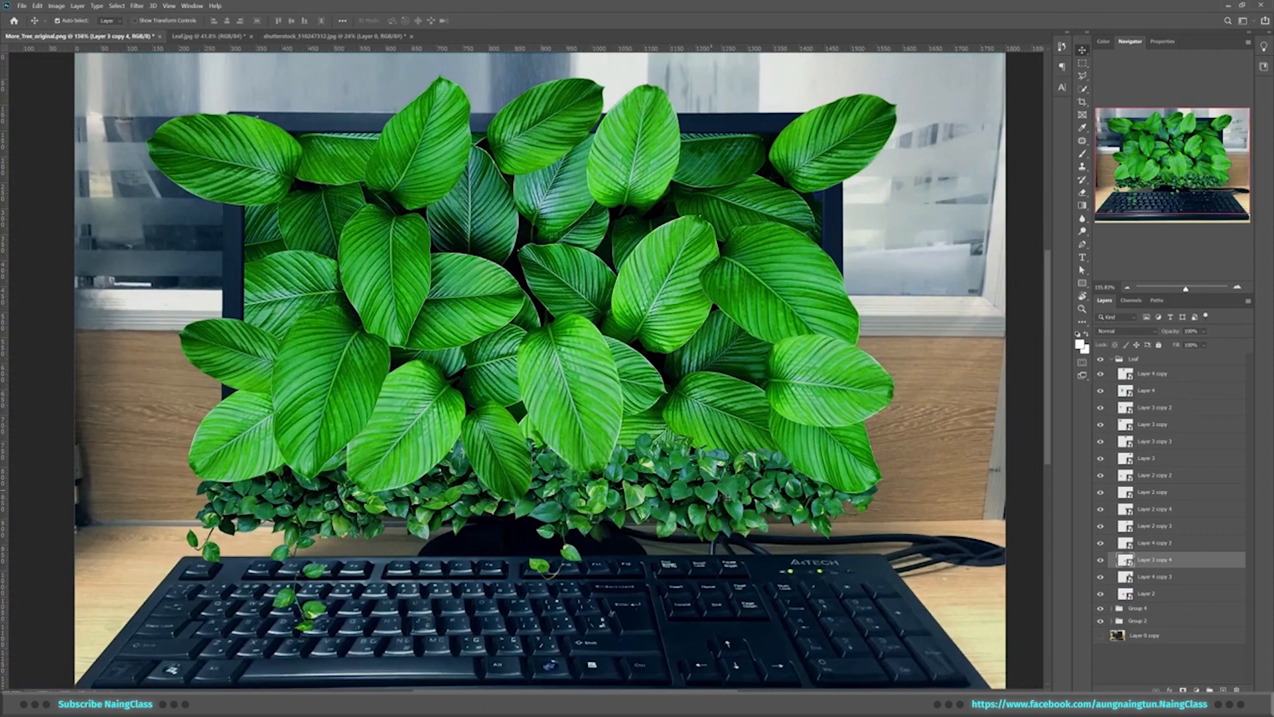
Transform the Group 4 vine so it hangs slightly lower over the keyboard
left_click(1128, 607)
key("ctrl+t")
left_click_drag(535, 631, 535, 647)
key("Return")
left_click_drag(733, 423, 706, 428)
Duplicate the bright Layer 2 leaf from the right frame and rotate the copy into the gap on the upper-left frame
left_click(1111, 359)
left_click(1128, 359)
left_click_drag(551, 287, 578, 287)
left_click_drag(543, 251, 599, 420)
left_click_drag(599, 420, 621, 420)
left_click(866, 546)
left_click_drag(865, 546, 371, 305)
key("ctrl+t")
left_click_drag(299, 199, 269, 193)
mouse_move(307, 266)
left_mouse_down()
mouse_move(298, 245)
mouse_move(324, 274)
left_mouse_up()
left_click_drag(370, 233, 378, 225)
key("Return")
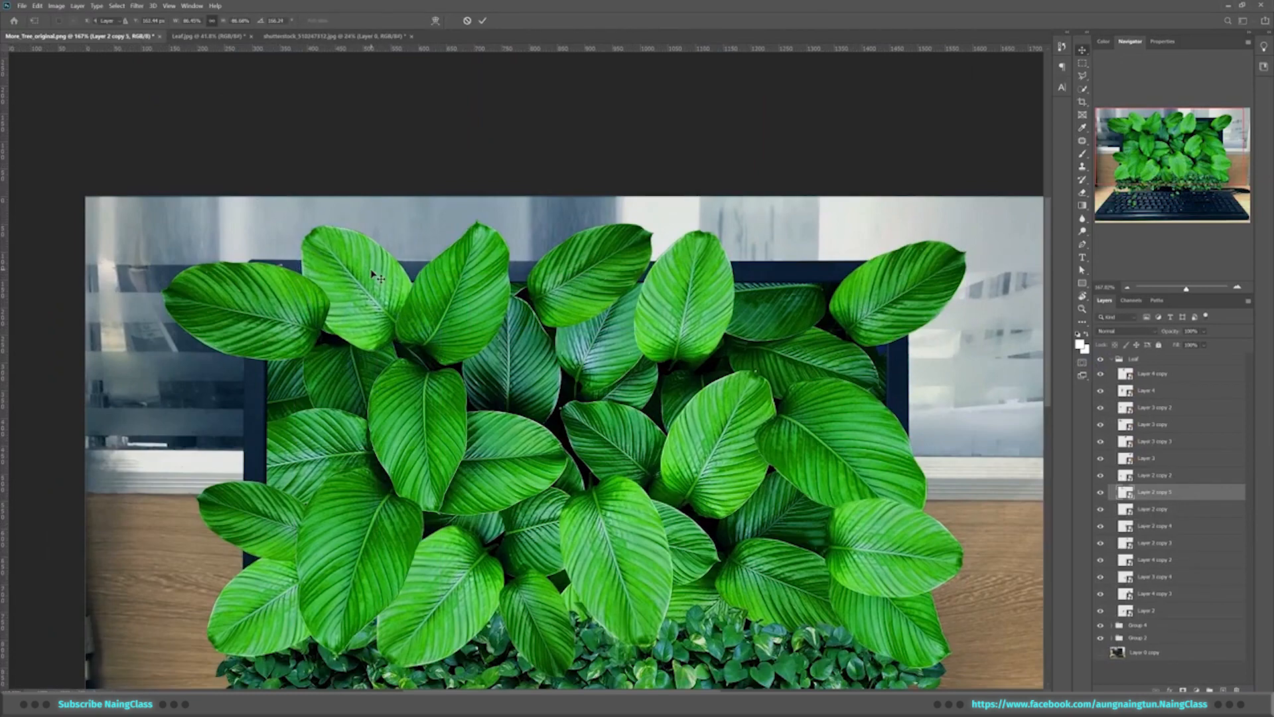
Duplicate the large Layer 4 leaf from the monitor's right frame and place the copy over the left frame
left_click_drag(661, 398, 650, 484)
left_click_drag(870, 302, 278, 345)
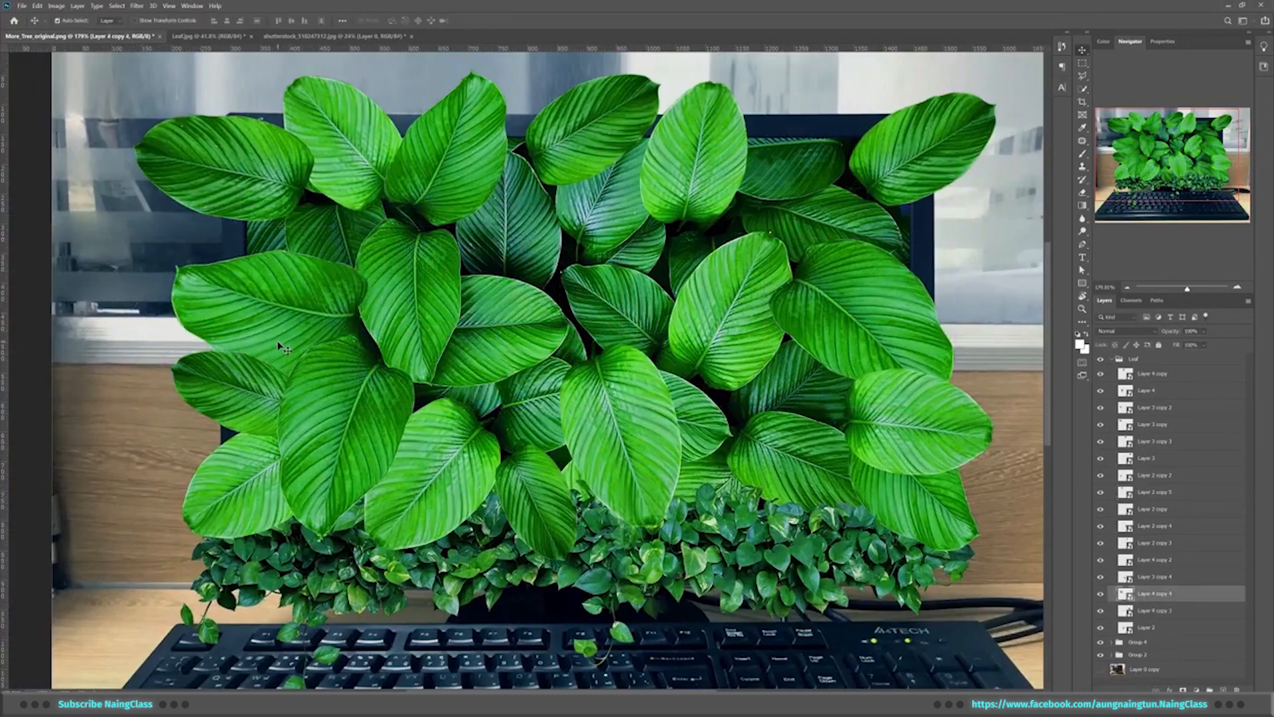
scroll(279, 345, "down", 5)
scroll(278, 345, "up", 2)
scroll(279, 345, "down", 2)
Add a Color Balance adjustment clipped to the Leaf group, shifting the midtones toward blue and slightly toward magenta and cyan
left_click(1111, 358)
left_click(1197, 689)
left_click(1207, 602)
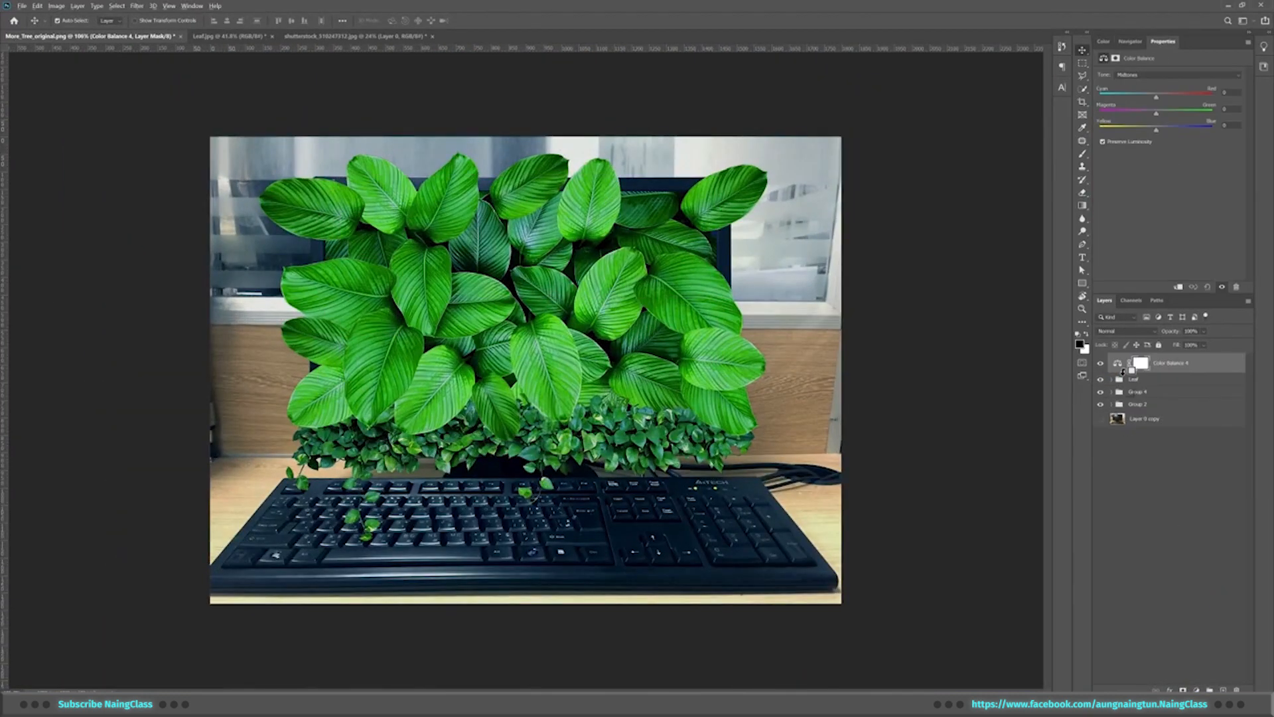
left_click(1122, 371, "alt")
left_click_drag(1155, 129, 1185, 131)
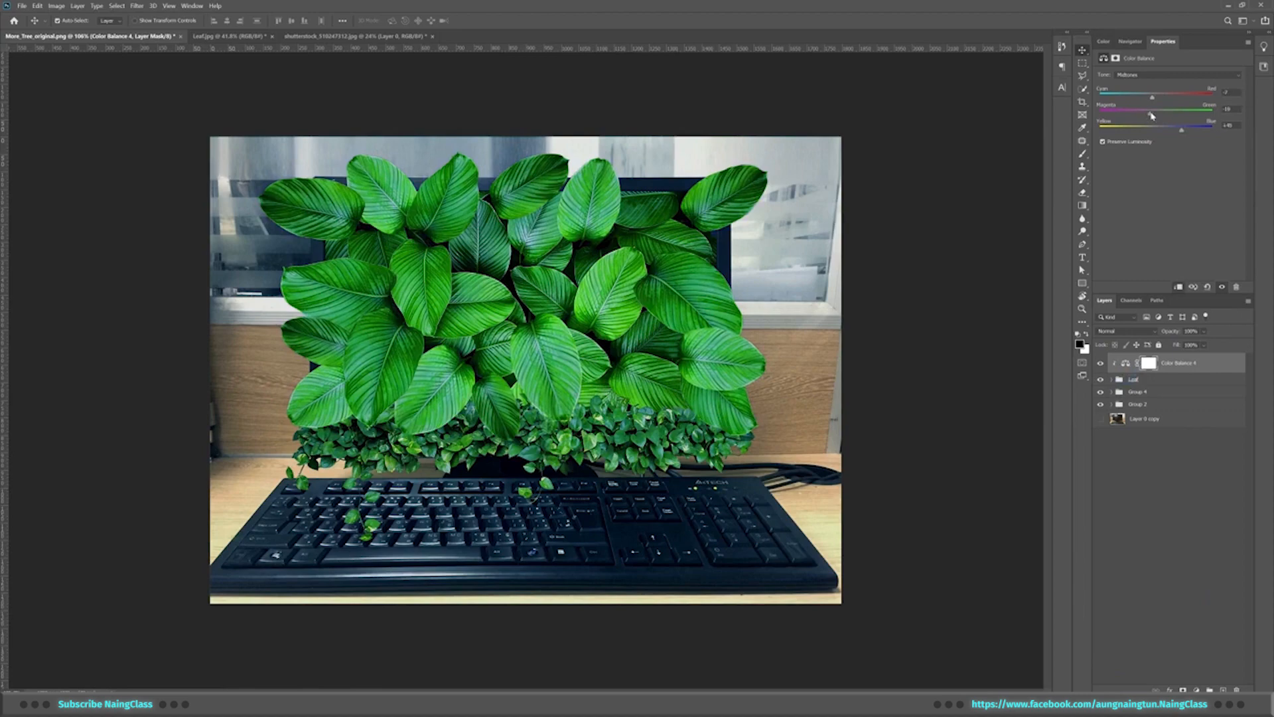
Add a Brightness/Contrast adjustment clipped to the Leaf group and strongly raise its contrast
left_click(1196, 688)
left_click(1208, 545)
left_click(1179, 287)
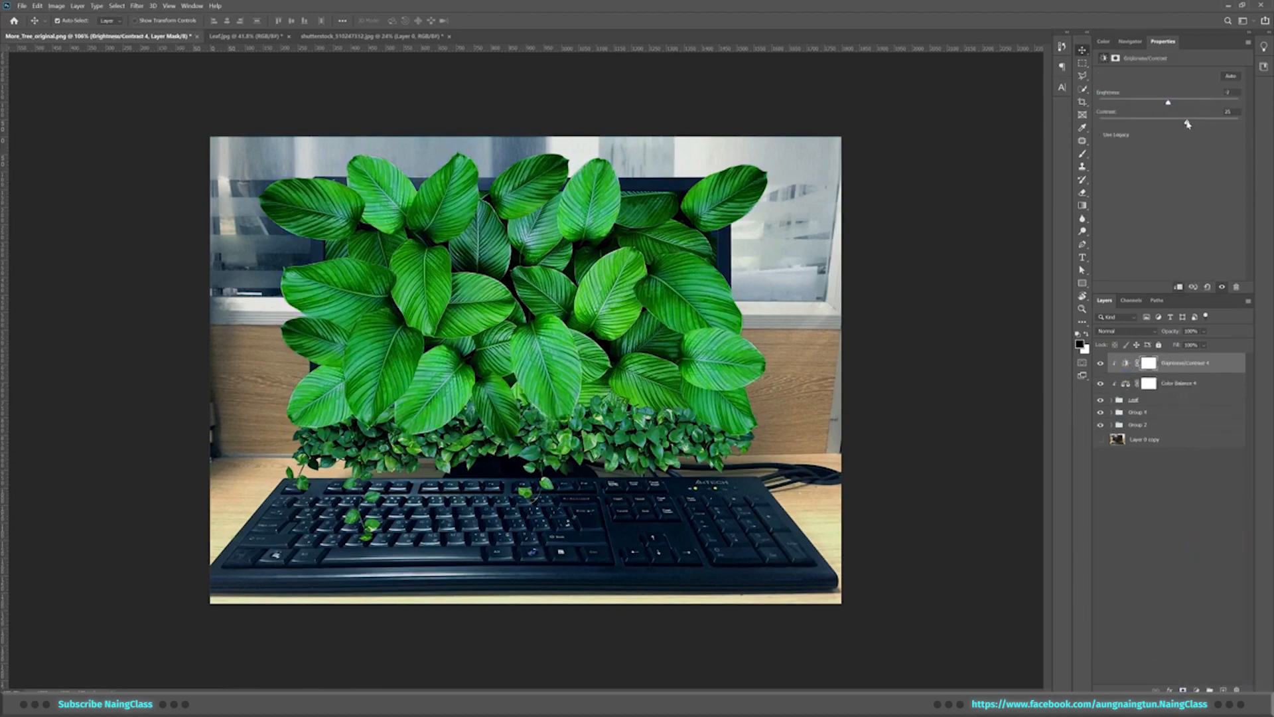
scroll(685, 378, "up", 3)
scroll(686, 378, "down", 1)
left_click_drag(1187, 122, 1223, 123)
scroll(704, 383, "down", 2)
Lower the brightness of the vine's Brightness/Contrast adjustment inside Group 4
left_click(1112, 412)
left_click(1133, 448)
left_click_drag(1158, 103, 1152, 104)
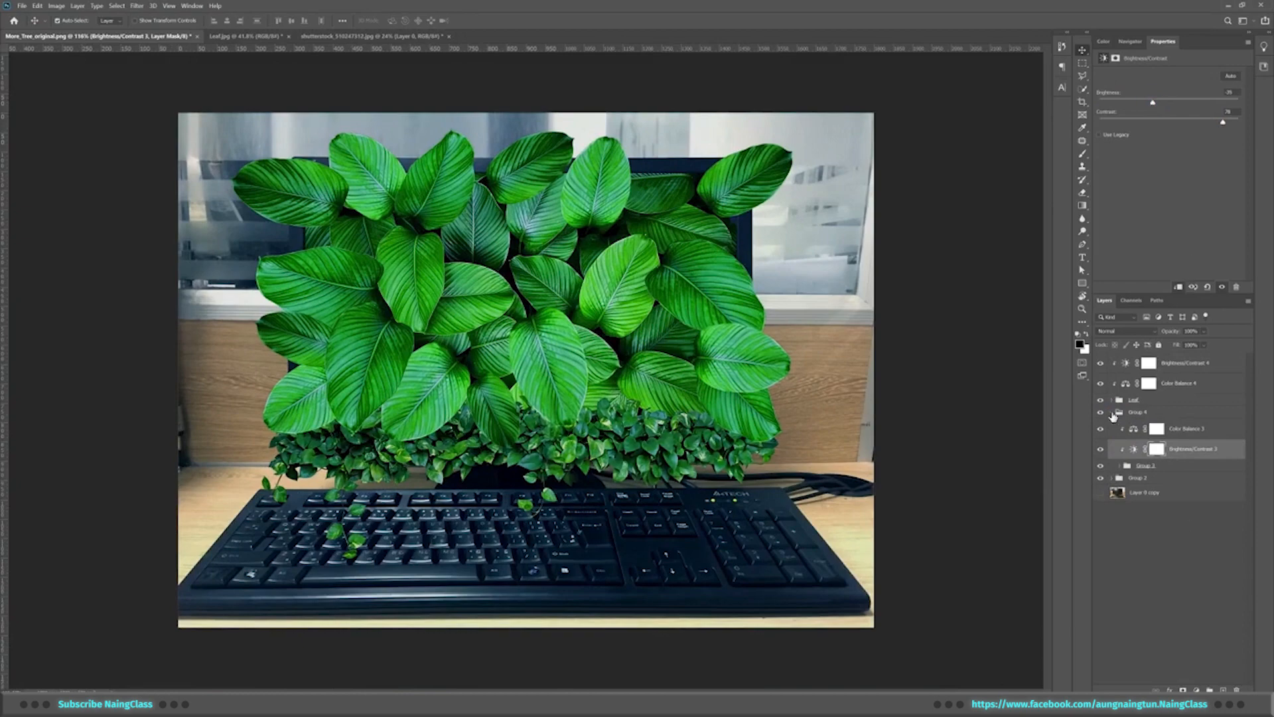
left_click(1112, 412)
scroll(580, 519, "down", 2)
scroll(531, 318, "up", 2)
Duplicate a small leaf and rotate the copy into the gap on the upper frame beside the upper-right corner leaf
left_click(531, 318)
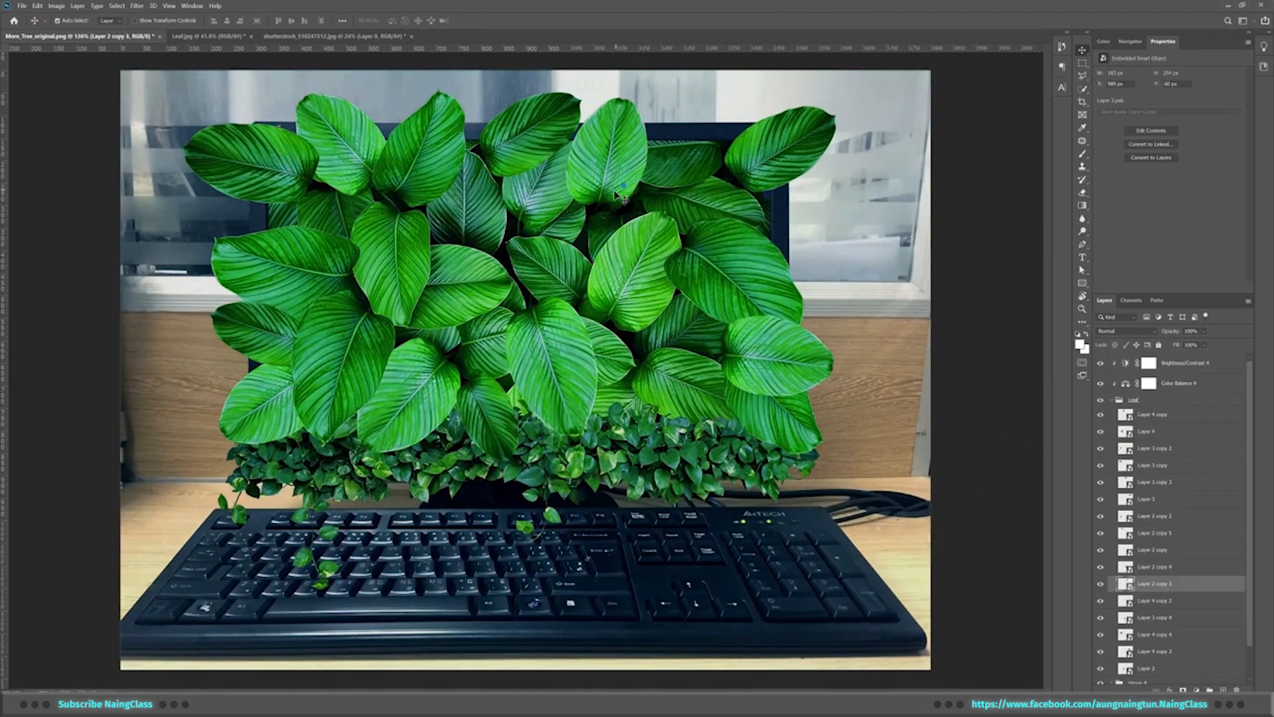
key("ctrl+t")
left_click_drag(551, 192, 773, 118)
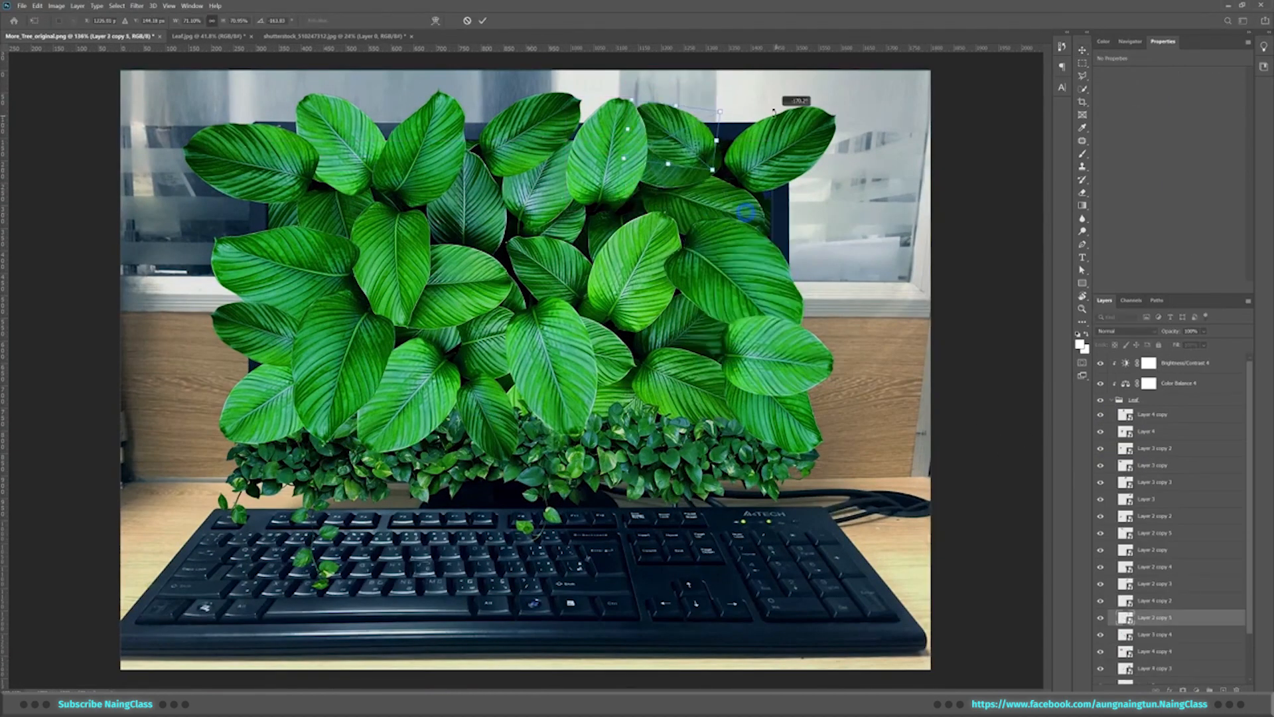
mouse_move(693, 159)
left_mouse_down()
mouse_move(660, 149)
mouse_move(683, 156)
left_mouse_up()
key("Return")
Review the leaf coverage across the whole monitor at different magnifications
key("ctrl+minus")
key("ctrl+minus")
key("ctrl+plus")
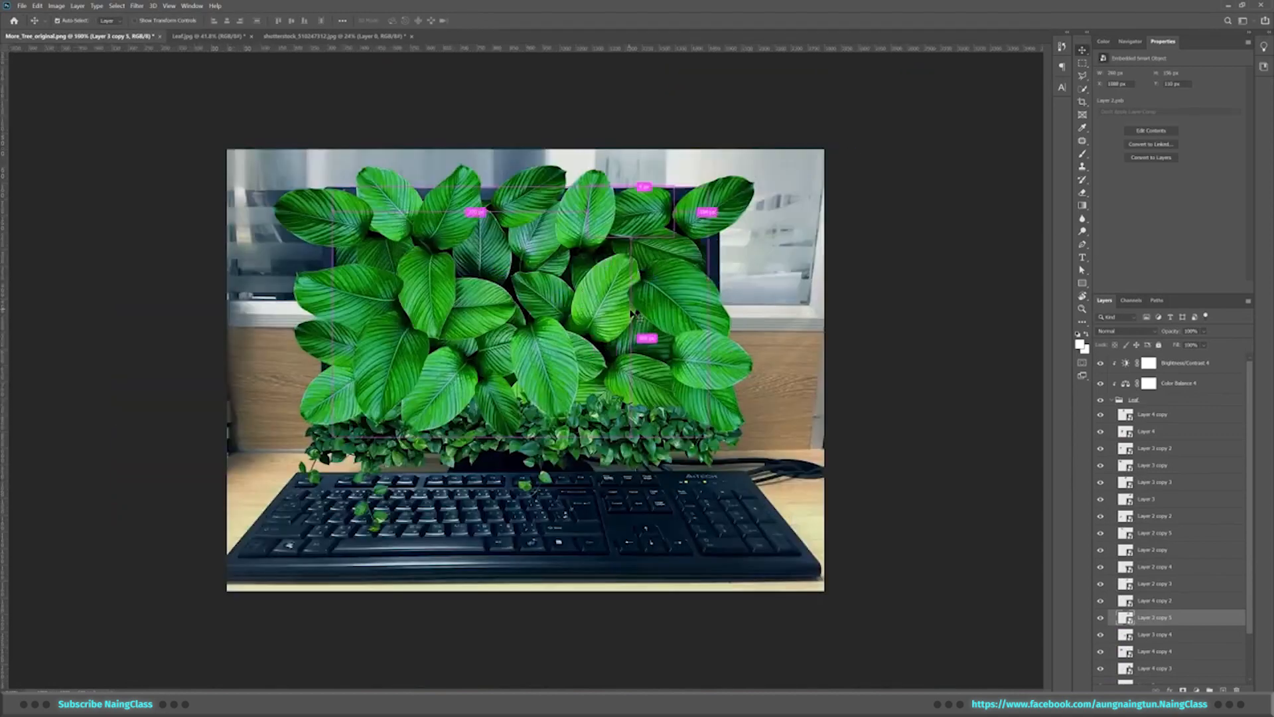
key("ctrl+0")
left_click(276, 188)
key("ctrl+minus")
key("ctrl+minus")
key("ctrl+0")
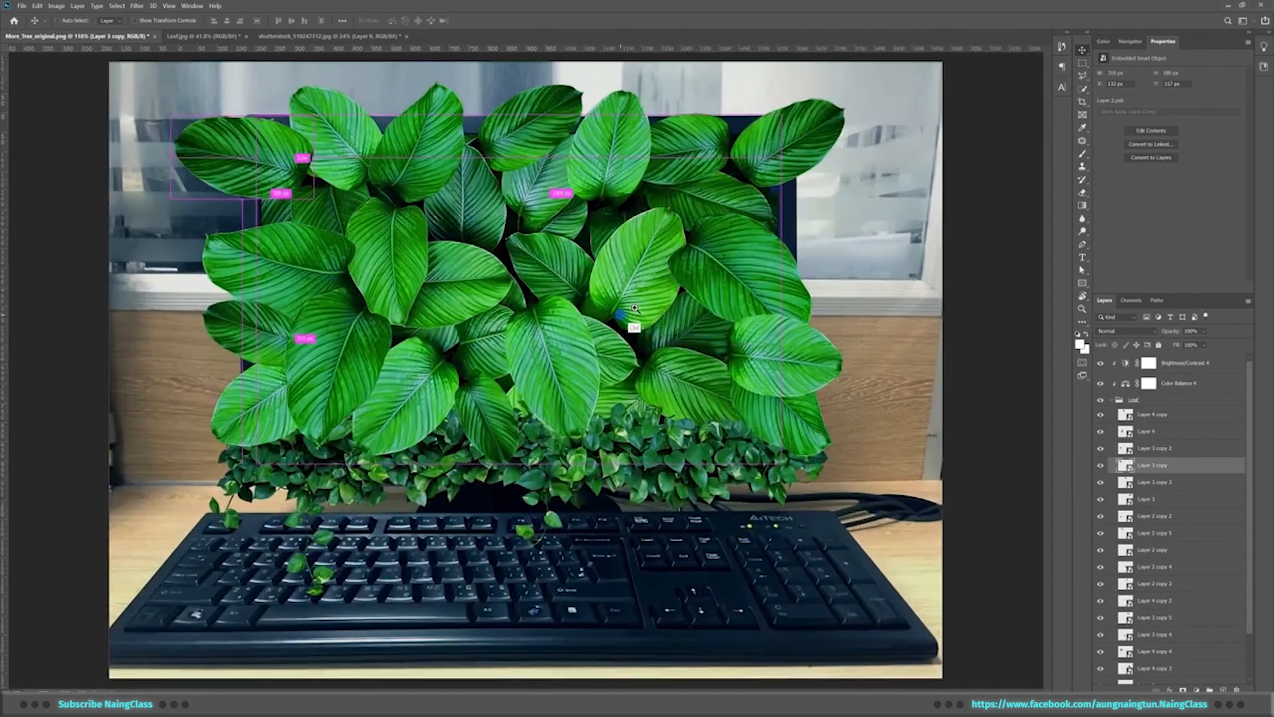
Save the composition as Leaf.psd
key("ctrl+s")
key("Return")
key("Return")
key("ctrl+w")
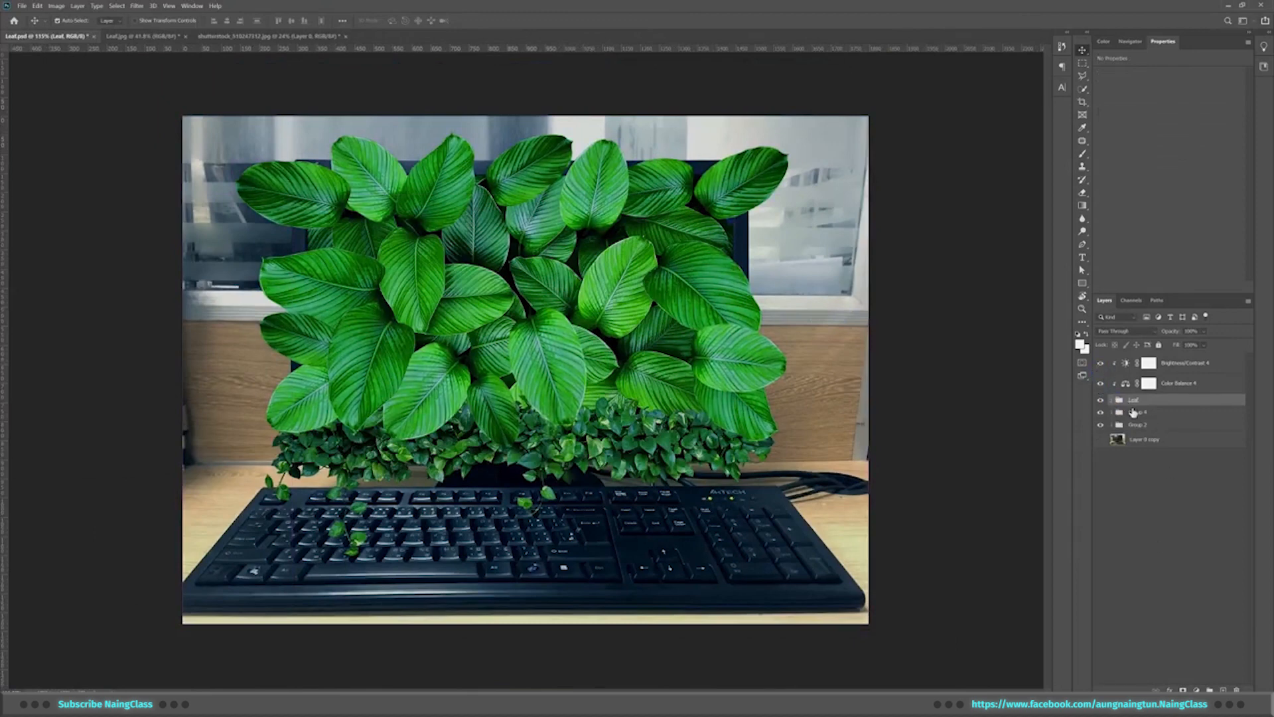
Add a black Solid Color fill layer between Group 4 and Group 2, set it to Multiply, and invert its mask
left_click(1133, 412)
left_click(1197, 690)
left_click(1204, 512)
left_click(374, 207)
left_click(495, 85)
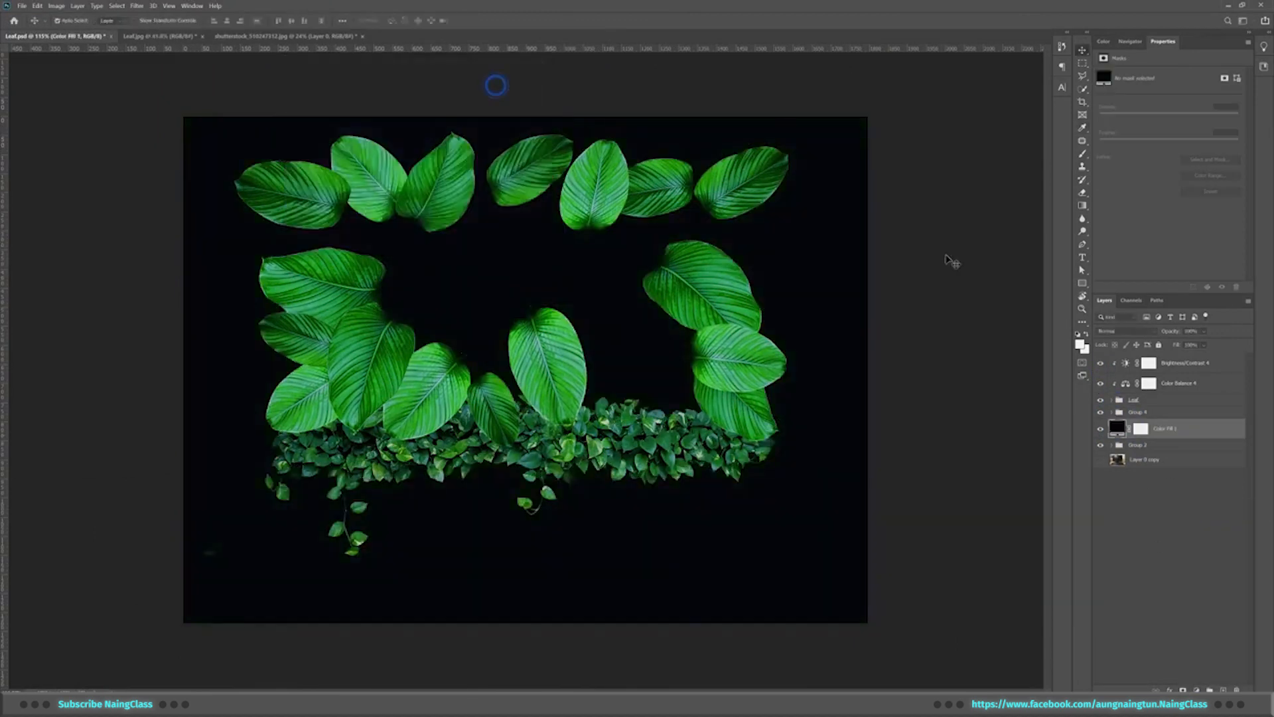
key("ctrl+i")
key("b")
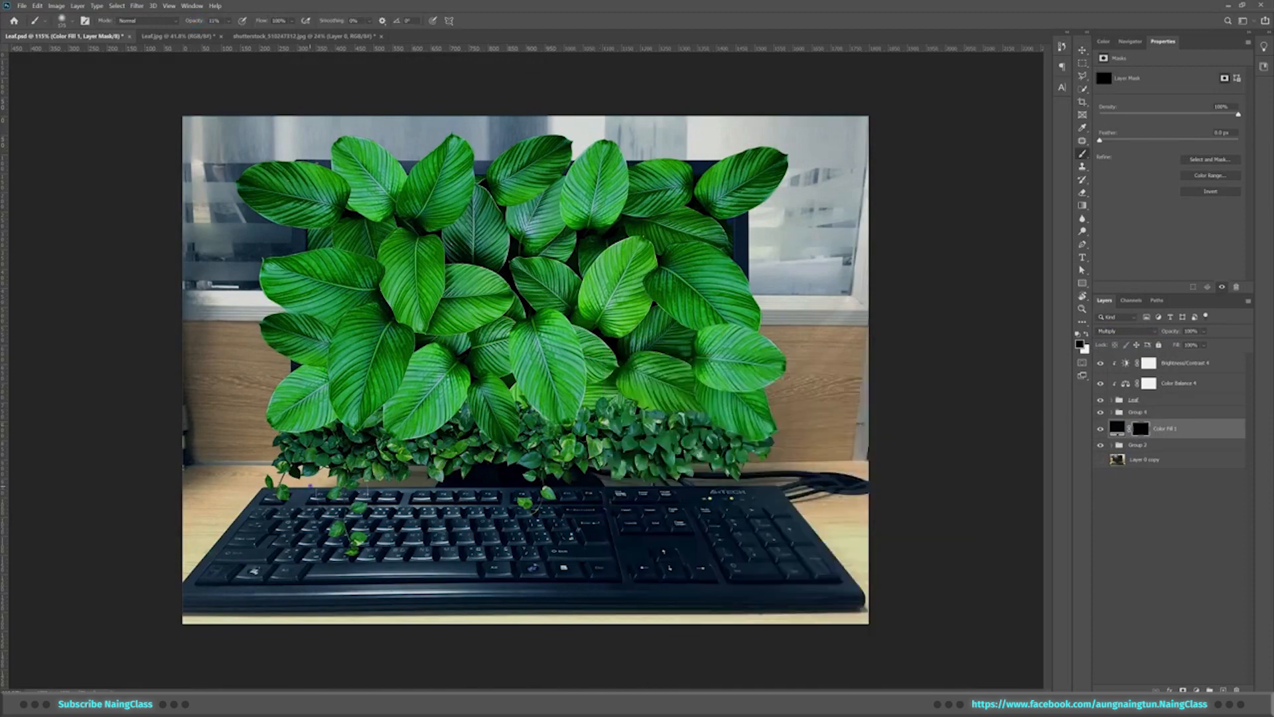
Brush a soft shadow onto the keyboard's upper rows through the Color Fill 1 mask and lower the layer's opacity
key("]")
mouse_move(304, 491)
left_mouse_down()
mouse_move(624, 495)
mouse_move(321, 497)
left_mouse_up()
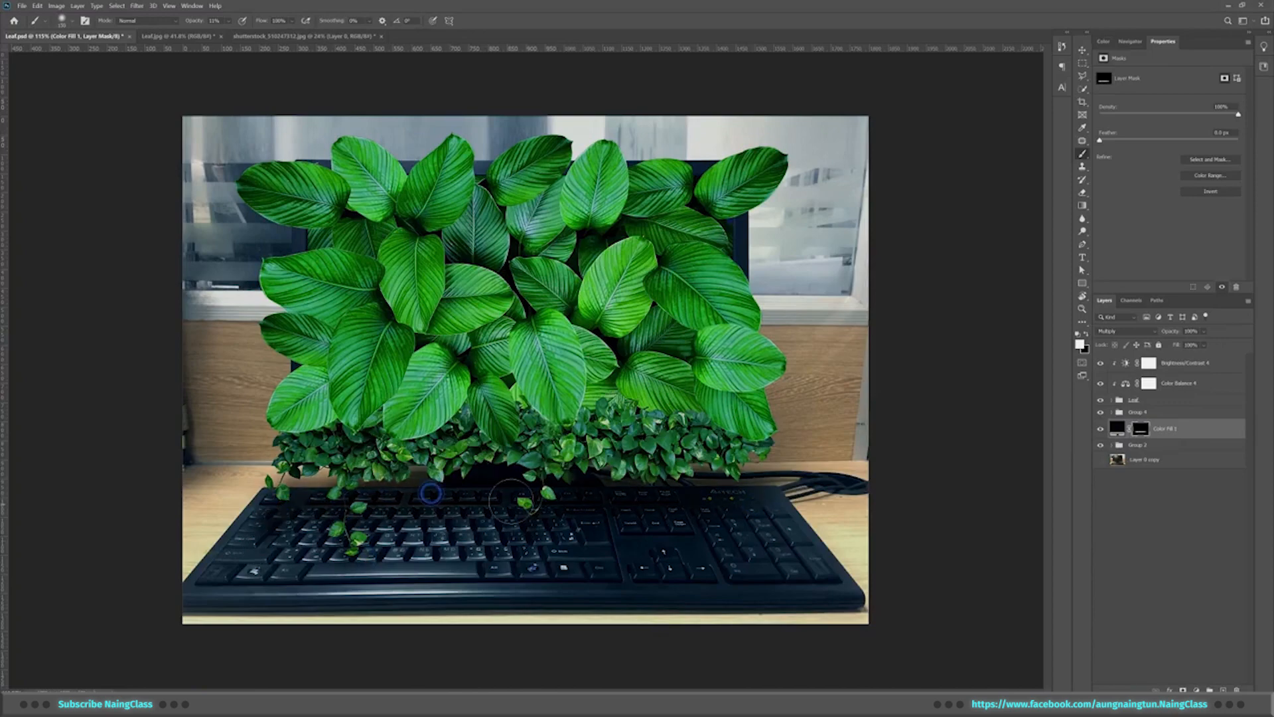
left_click(1129, 41)
left_click_drag(1170, 331, 1158, 332)
Duplicate the Color Fill 1 layer above Group 4 and fill the copy's mask with black
left_click_drag(1167, 439, 1143, 409, "alt")
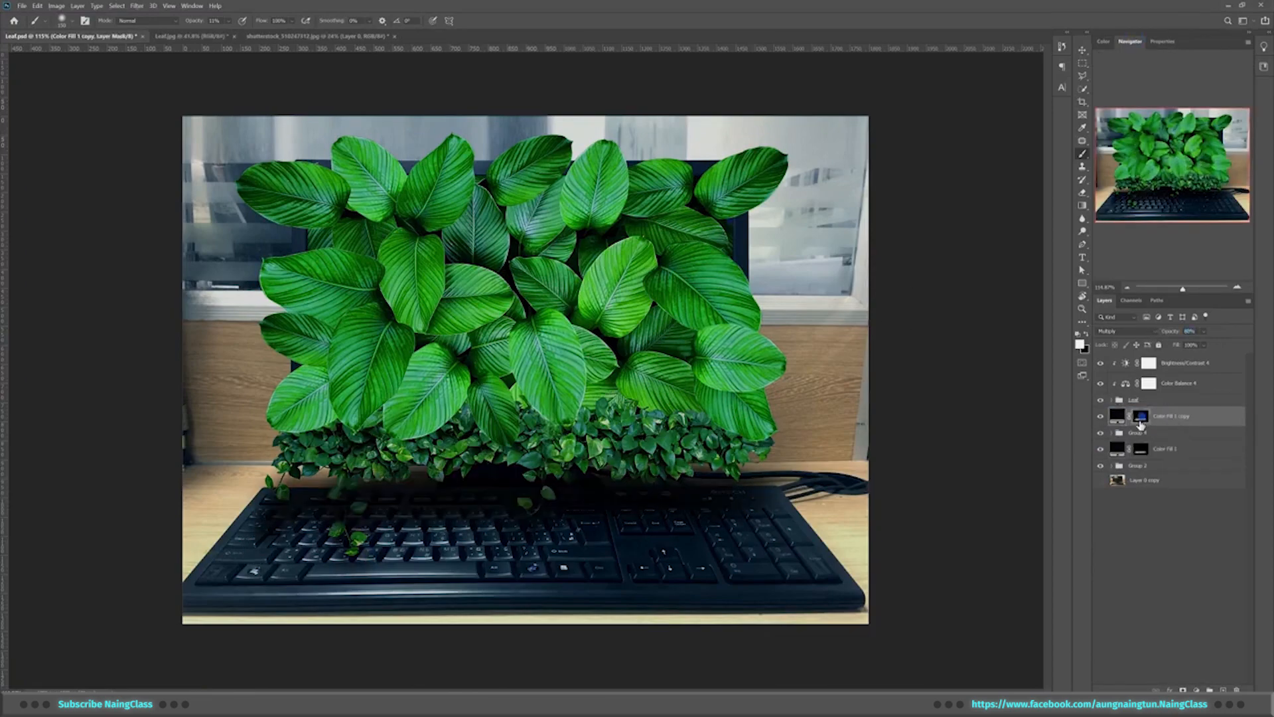
key("ctrl+BackSpace")
left_click(1100, 432)
left_click(1100, 432)
Brush a shadow along the vine's upper edge beneath the leaves and clip the Color Fill 1 copy layer to Group 4
key("[")
key("[")
key("[")
mouse_move(365, 425)
left_mouse_down("ctrl")
mouse_move(384, 423)
mouse_move(341, 385)
left_mouse_up("ctrl")
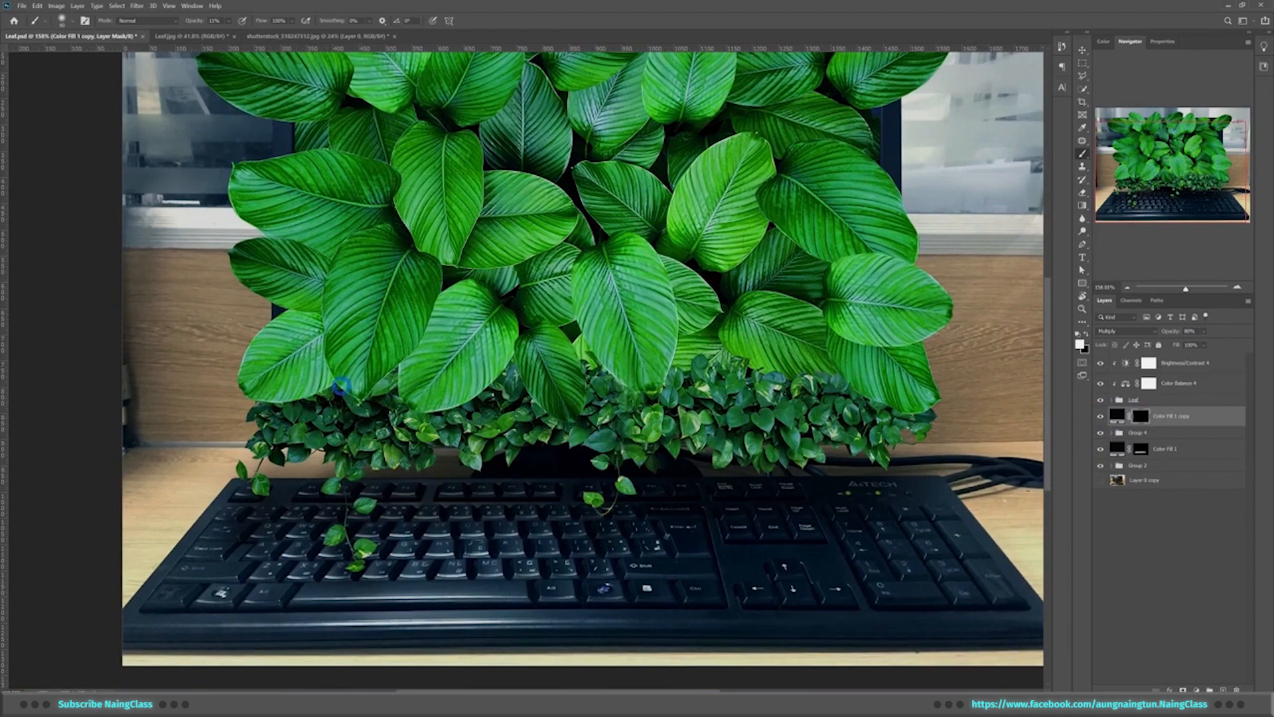
key("]")
mouse_move(584, 366)
left_mouse_down()
mouse_move(712, 363)
mouse_move(649, 382)
left_mouse_up()
key("ctrl+z")
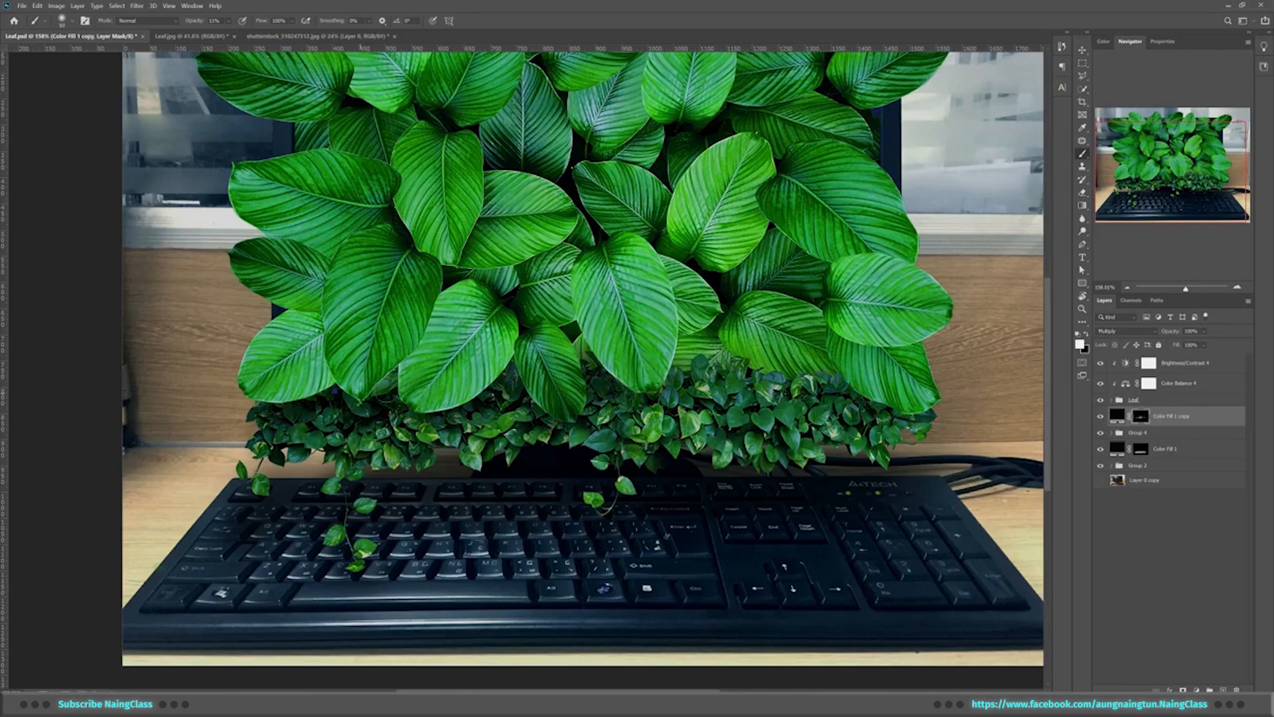
left_click(1133, 423, "alt")
left_click_drag(534, 469, 577, 458, "ctrl")
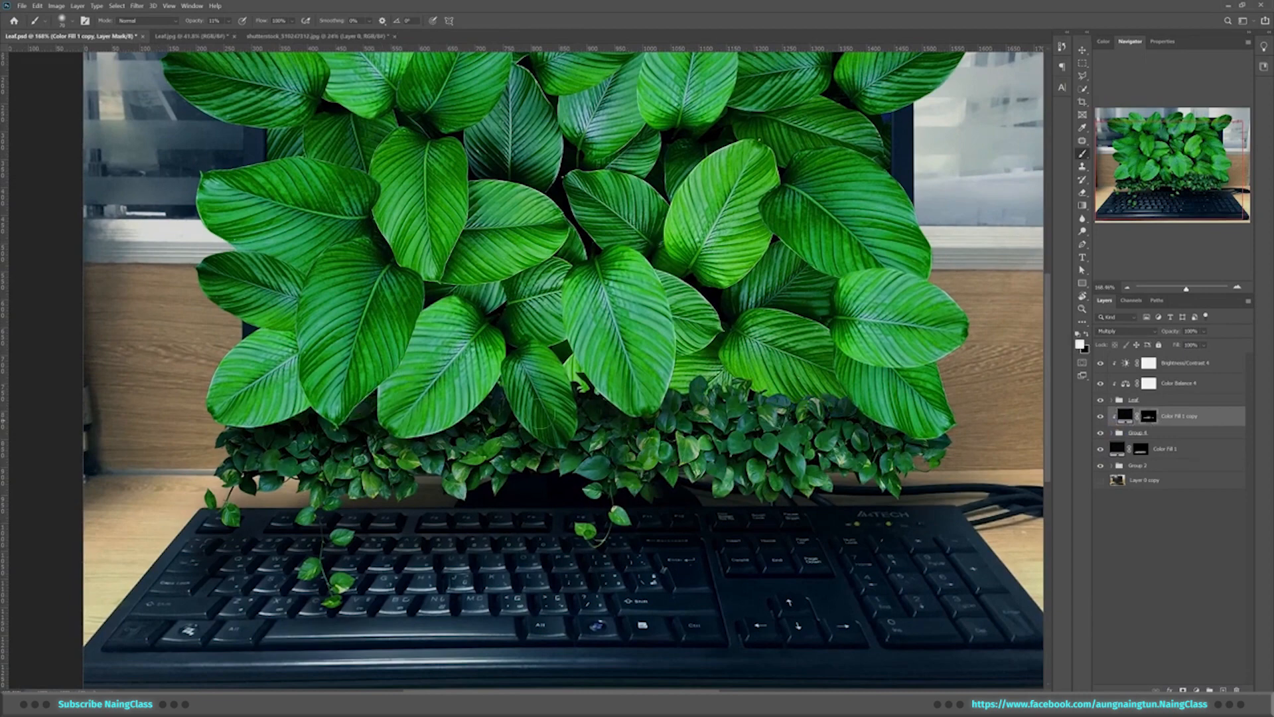
left_click_drag(683, 385, 713, 384, "ctrl")
Raise the brightness of the Brightness/Contrast adjustment inside the vine's Group 4
left_click(1111, 432)
left_click(1100, 470)
left_click(1100, 470)
double_click(1133, 469)
left_click_drag(1151, 103, 1160, 103)
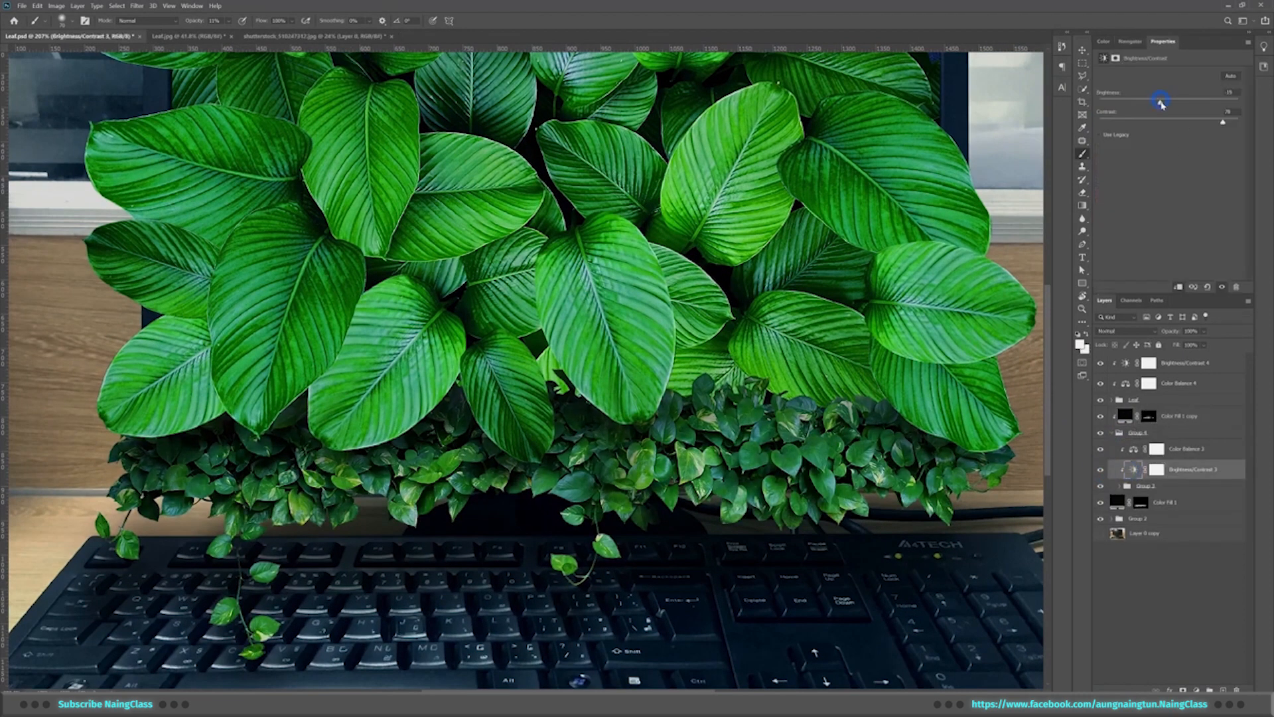
left_click(1111, 432)
double_click(1123, 416)
key("Escape")
scroll(855, 295, "down", 5)
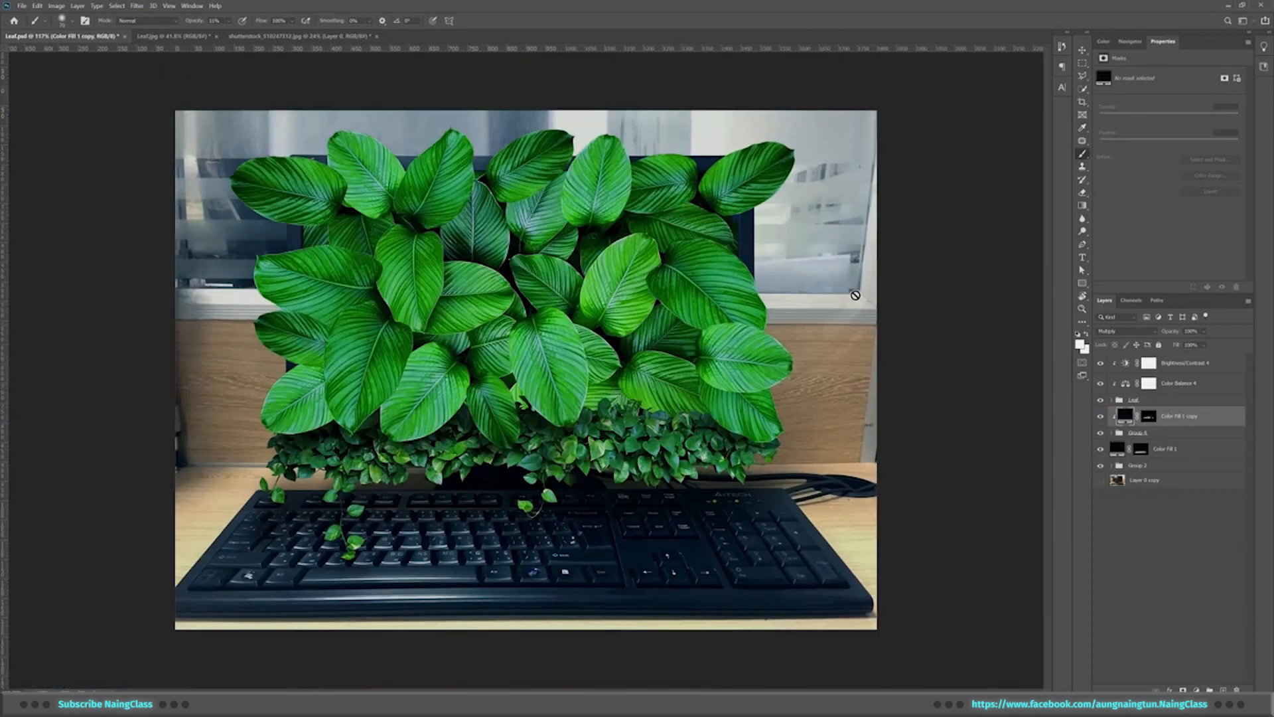
Add a Multiply drop shadow to the Layer 2 copy 4 leaf at the lower centre of the Leaf group
left_click(1129, 41)
left_click(1131, 400)
left_click(1111, 400)
key("v")
scroll(449, 381, "up", 1)
left_click(569, 377)
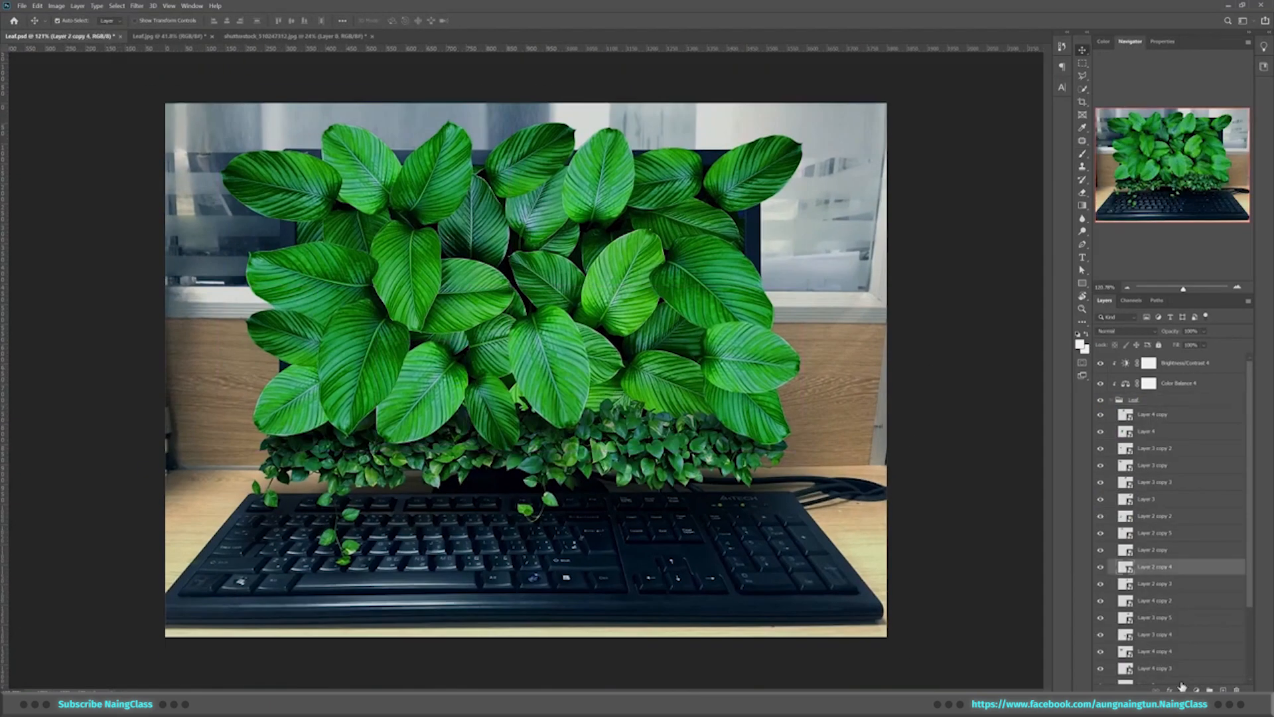
left_click(1182, 685)
left_click(1194, 680)
scroll(863, 273, "up", 2)
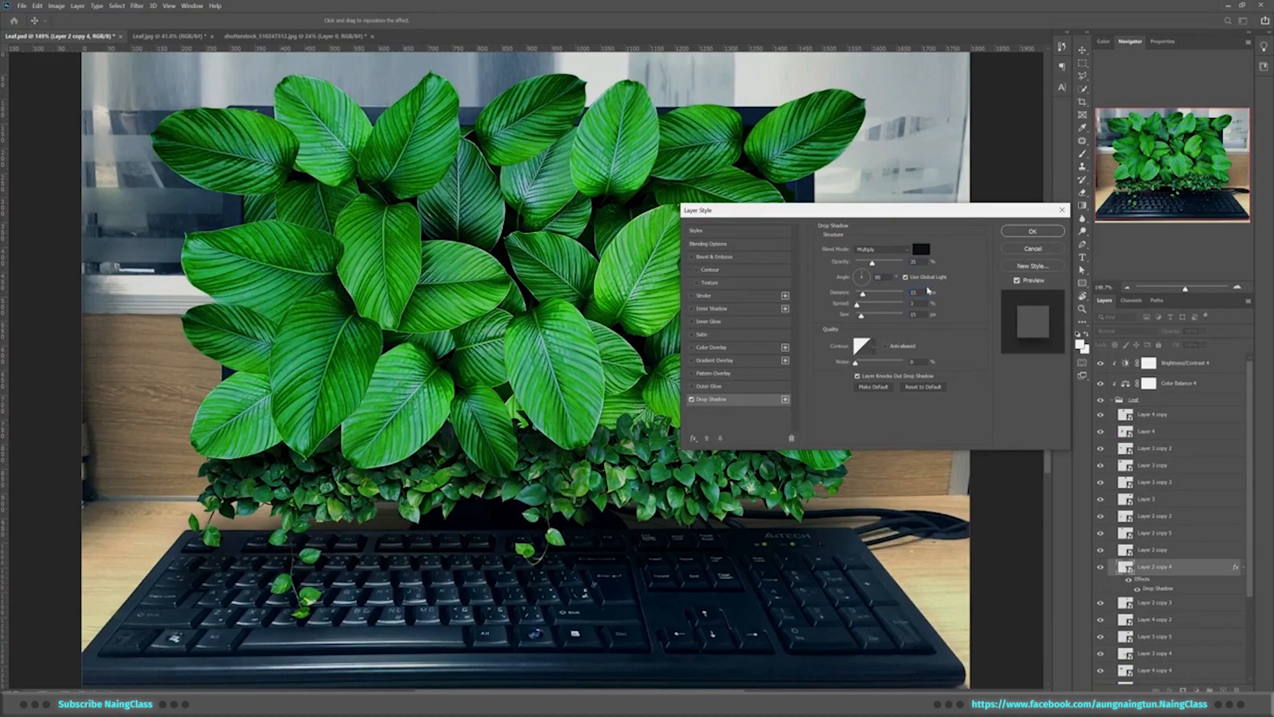
key("Return")
Copy the drop shadow effect to the Layer 2 and Layer 4 copy 3 leaves
scroll(1168, 564, "down", 3)
left_click(1180, 631)
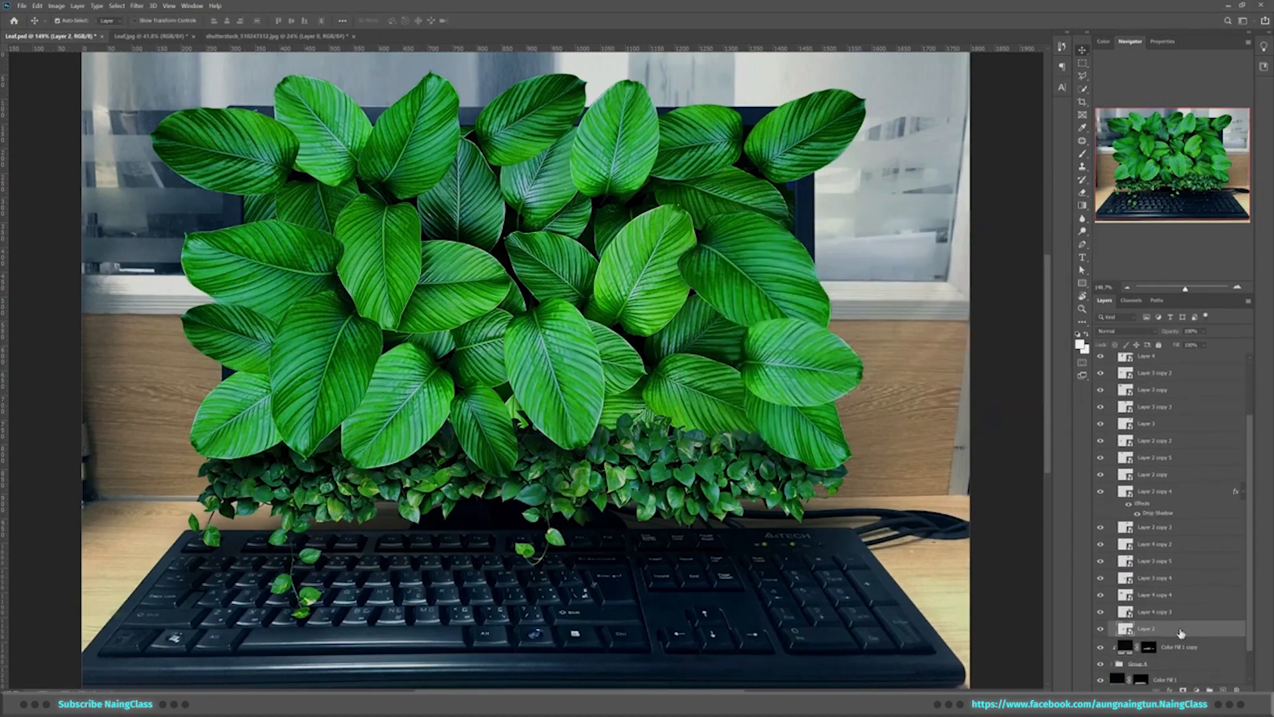
left_click_drag(1223, 628, 1222, 629)
scroll(1184, 530, "down", 4)
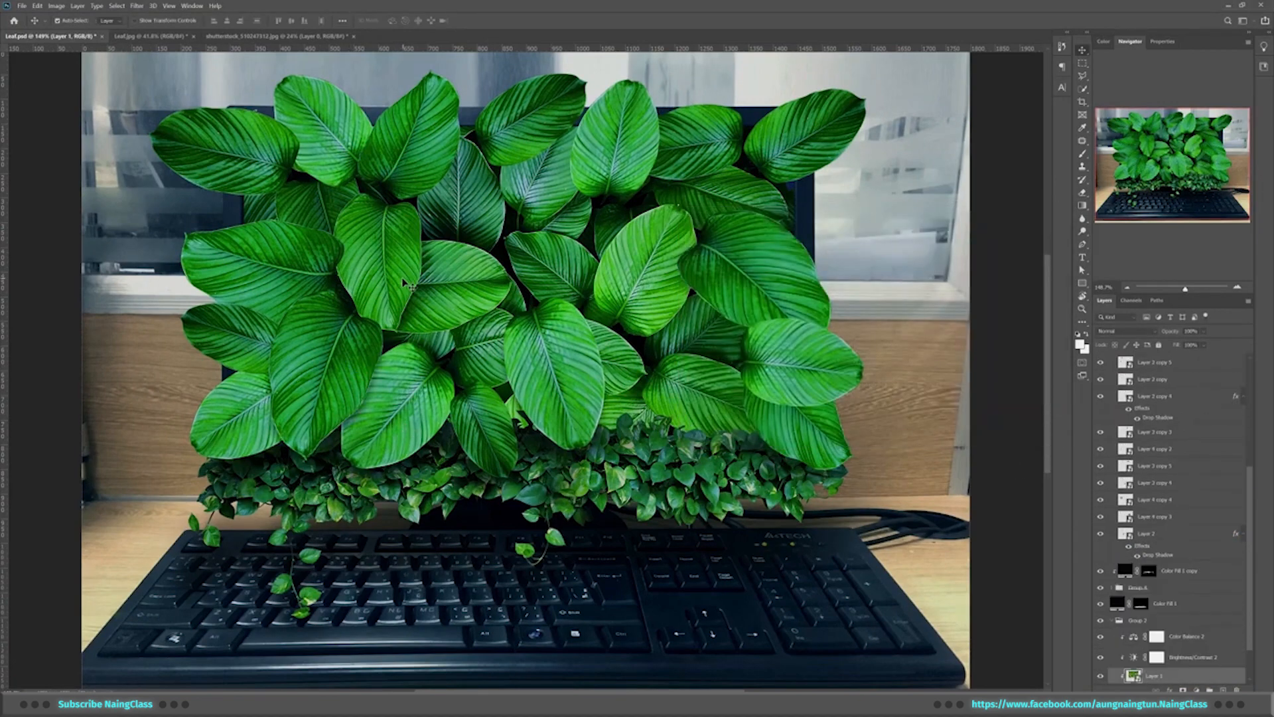
left_click(1184, 519)
left_click_drag(1235, 532, 1188, 516)
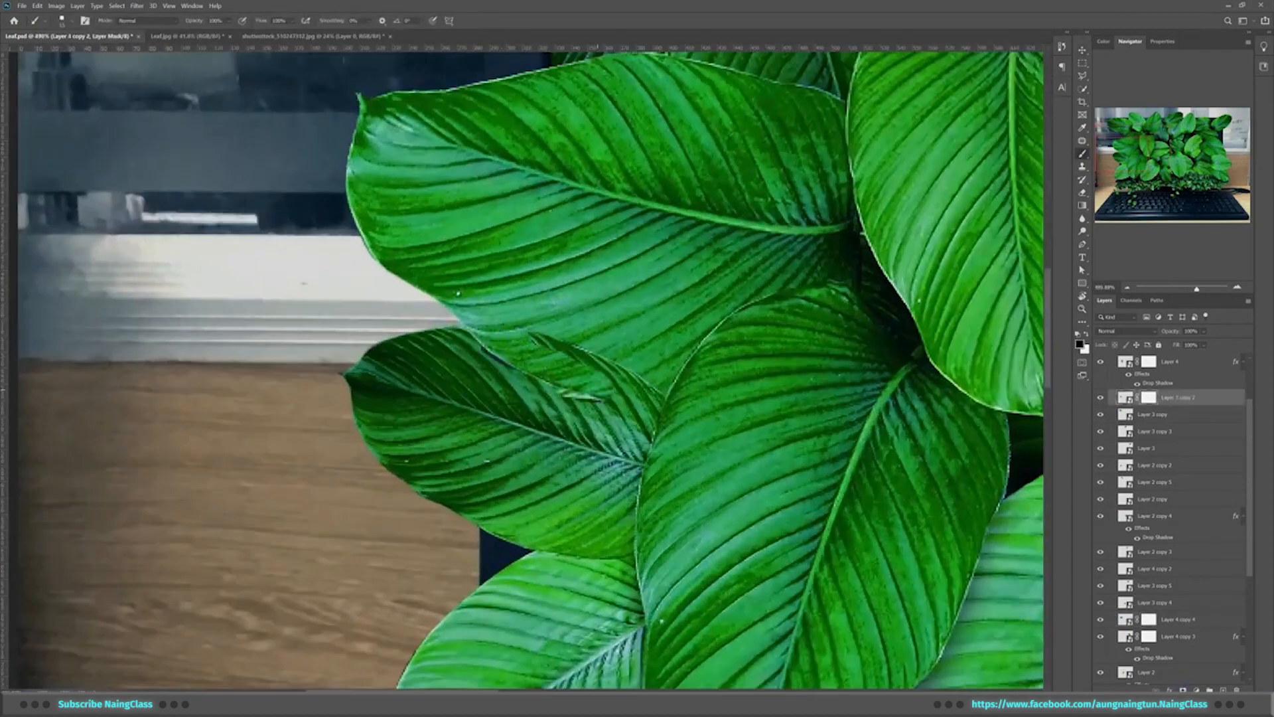
Add layer masks to the Layer 3 copy and Layer 3 copy 4 leaves to brush away stray edges
scroll(547, 377, "up", 4)
key("x")
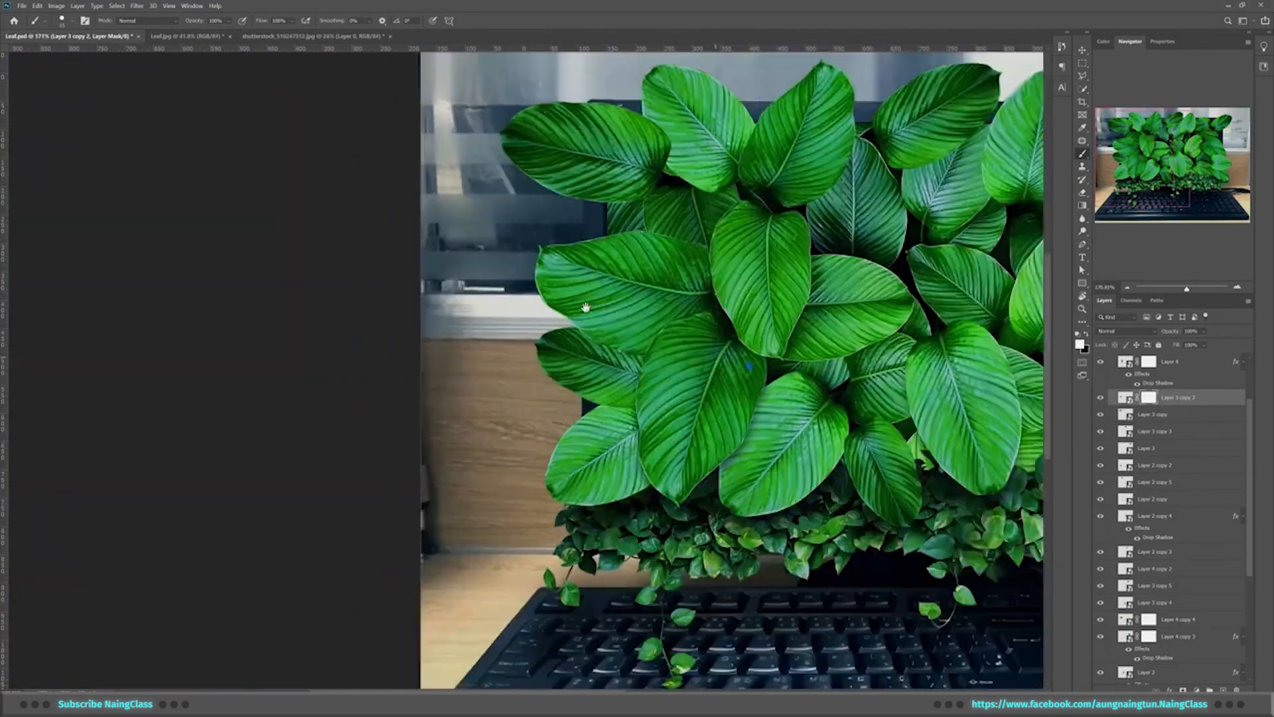
scroll(568, 281, "up", 5)
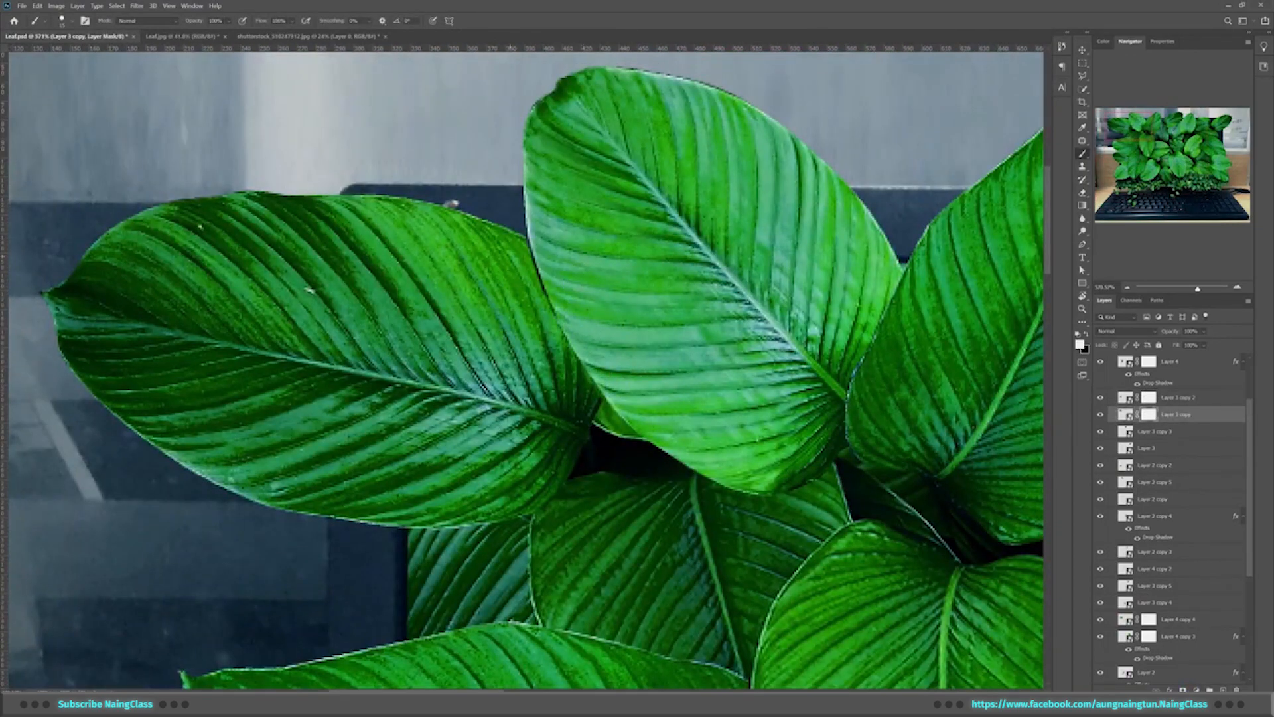
scroll(538, 308, "down", 5)
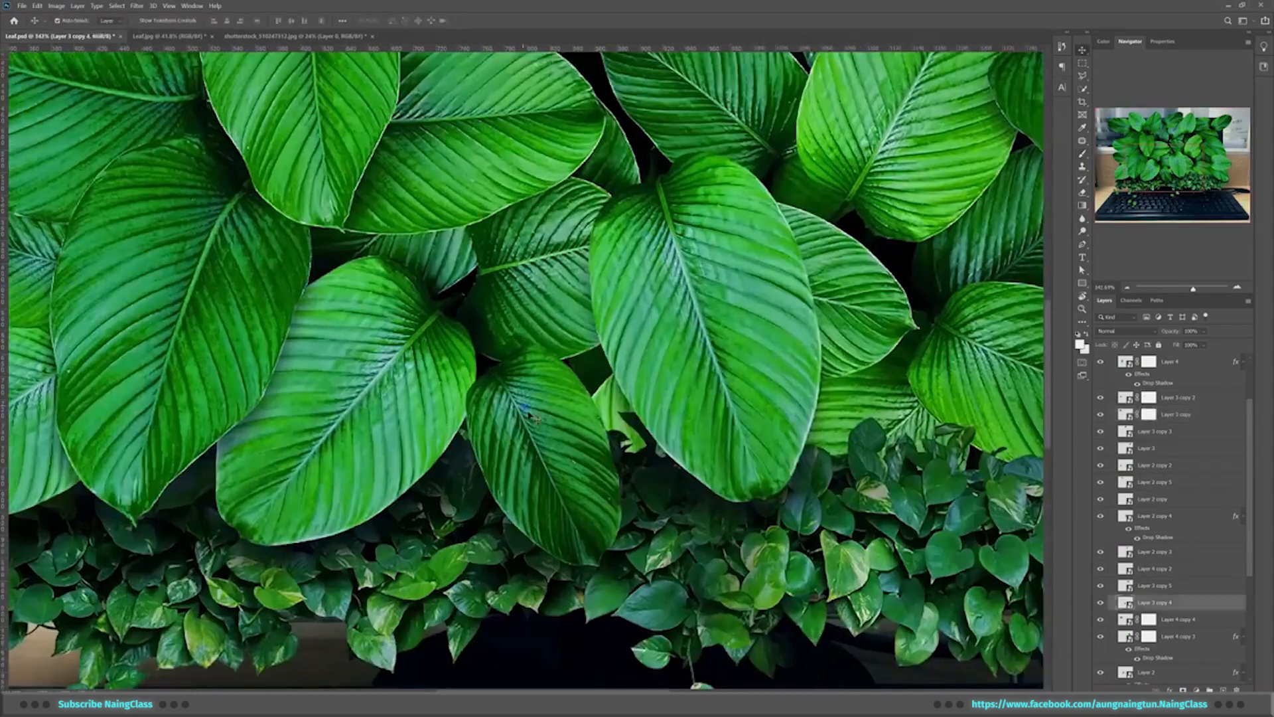
scroll(525, 372, "up", 2)
scroll(429, 348, "down", 5)
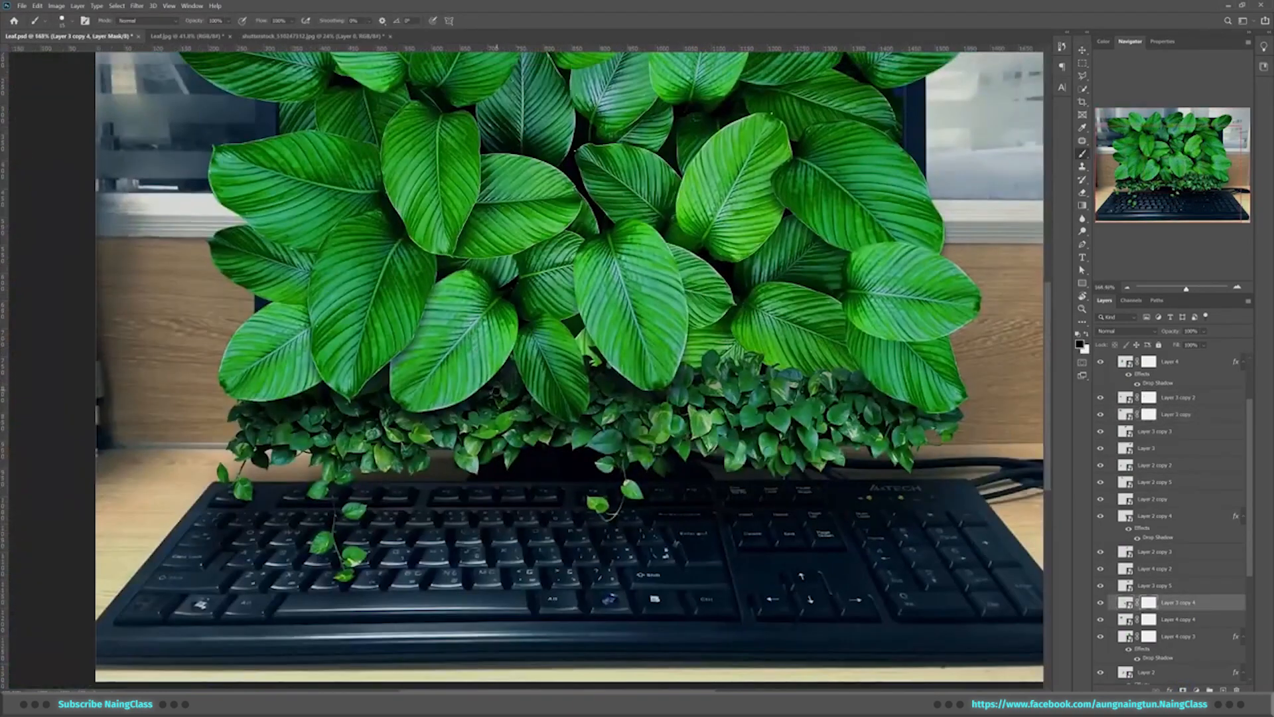
Copy the drop shadow effect to the Layer 3 copy 4 and Layer 3 copy 5 leaves
left_click_drag(1220, 617, 1220, 602)
left_click(808, 344)
left_click_drag(557, 89, 410, 293)
scroll(739, 336, "up", 2)
left_click(740, 335)
left_click_drag(1237, 439, 1235, 430)
key("ctrl+0")
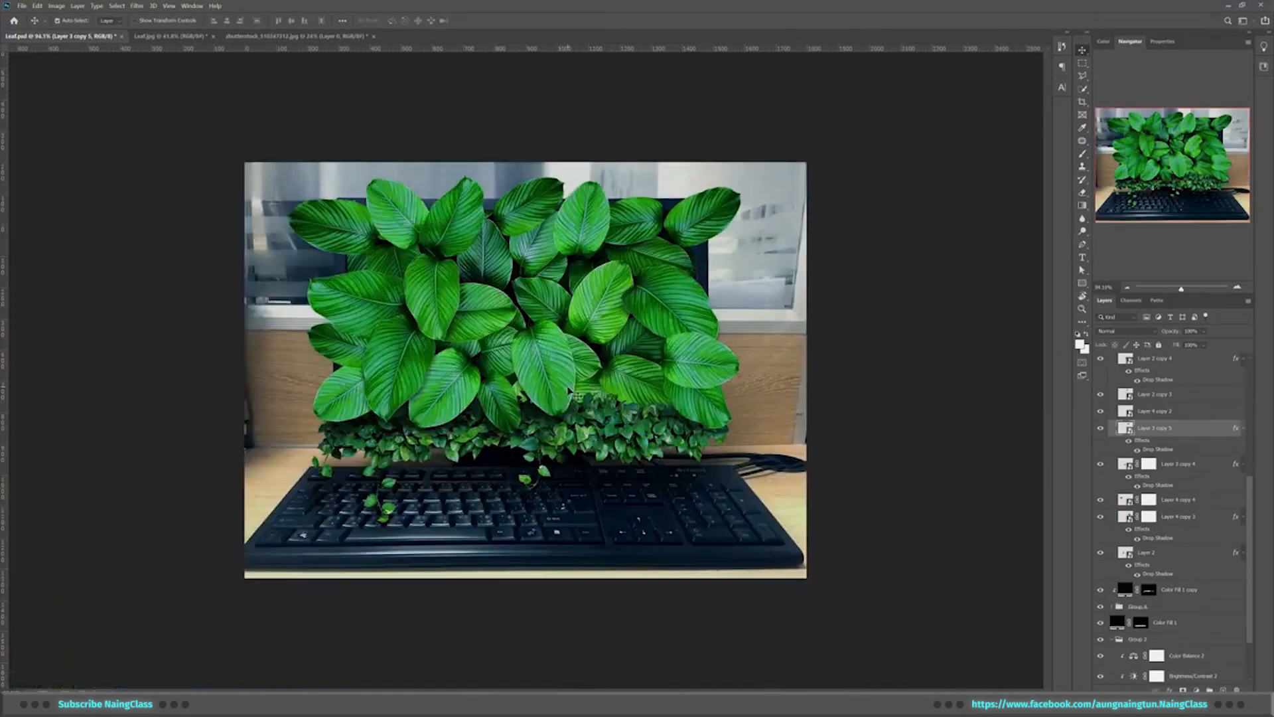
Brush away the stray light edge of the small left leaf on the Layer 3 copy 2 layer mask
scroll(428, 300, "up", 4)
left_click_drag(253, 417, 341, 389)
left_click(341, 390)
scroll(341, 390, "up", 5)
key("b")
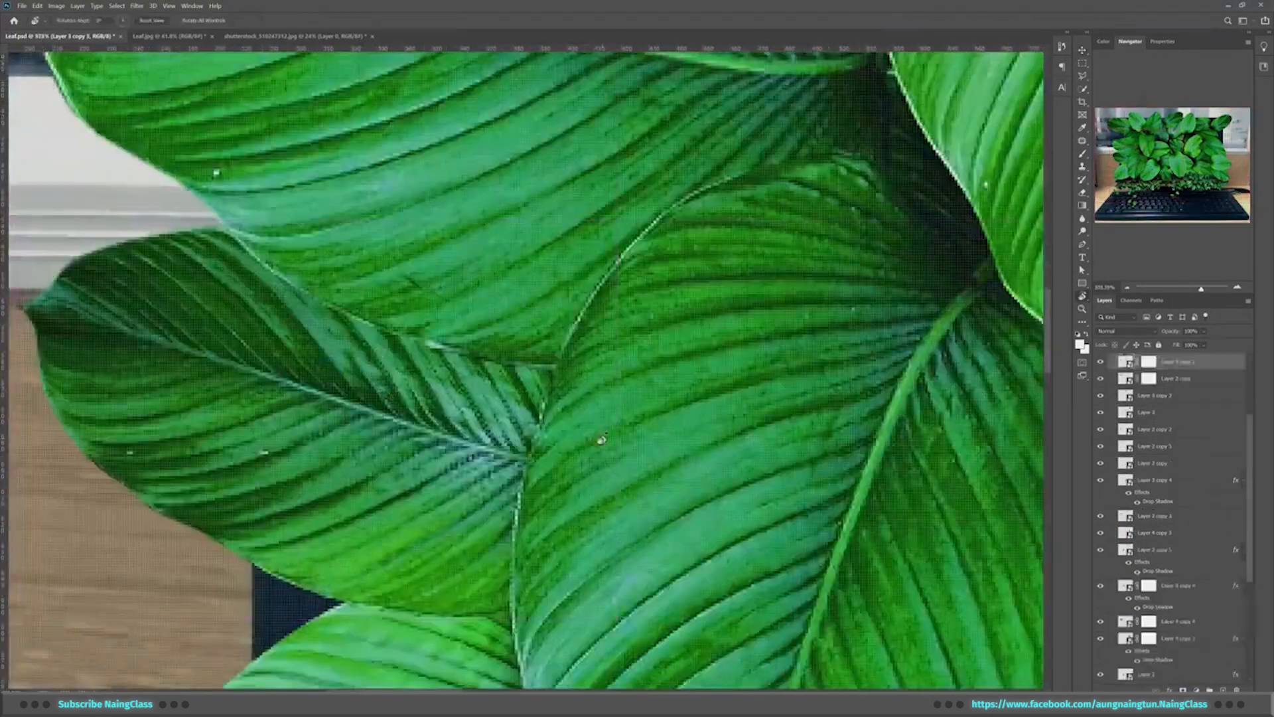
key("r")
left_click(1149, 361)
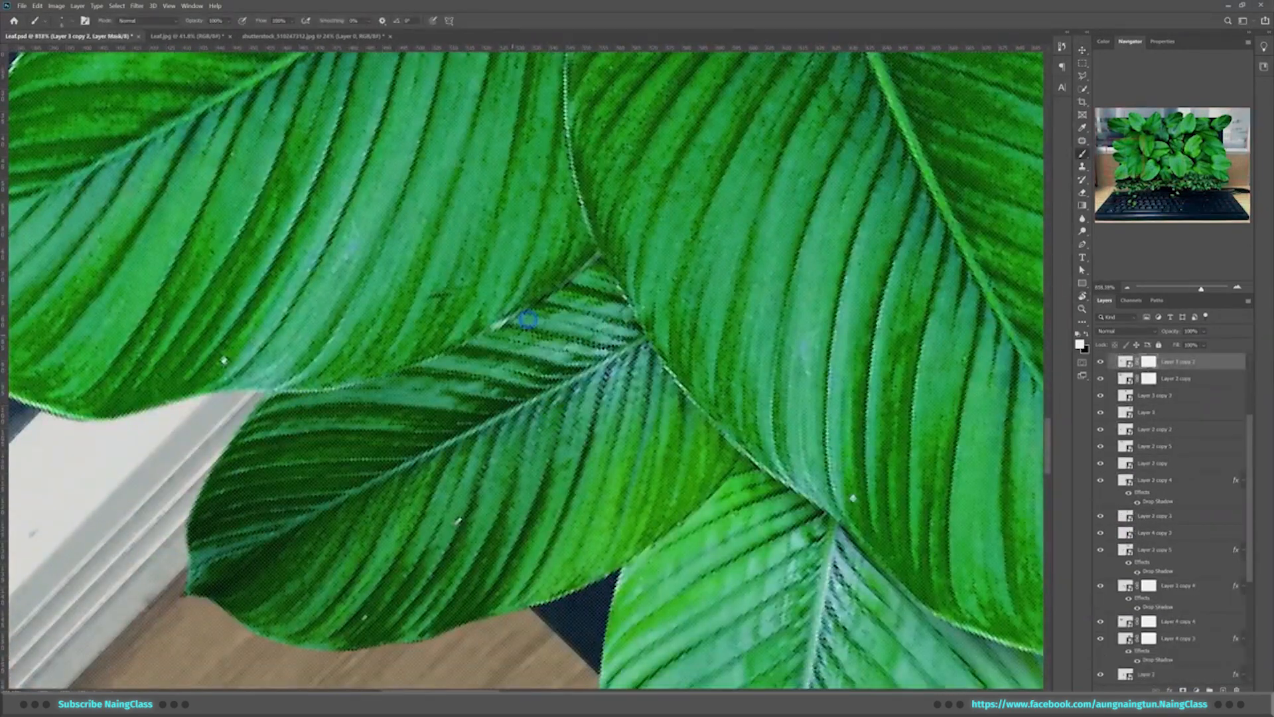
key("Escape")
scroll(528, 321, "down", 6)
Add a new Multiply layer above the Layer 2 copy 2 leaf and set black as the painting colour
left_click_drag(764, 299, 345, 359)
left_click(1158, 429)
left_click(1222, 689)
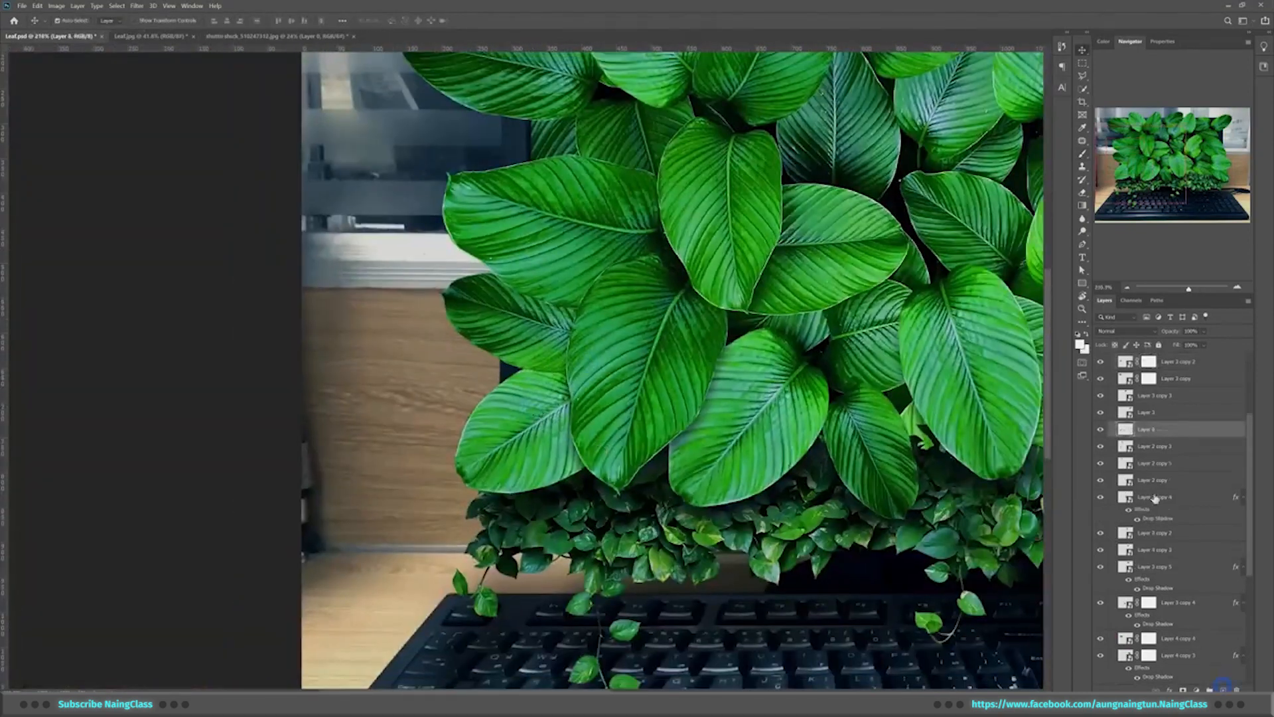
left_click(1080, 344)
left_click(820, 355)
key("Return")
key("v")
left_click(1101, 431)
key("b")
scroll(584, 383, "up", 2)
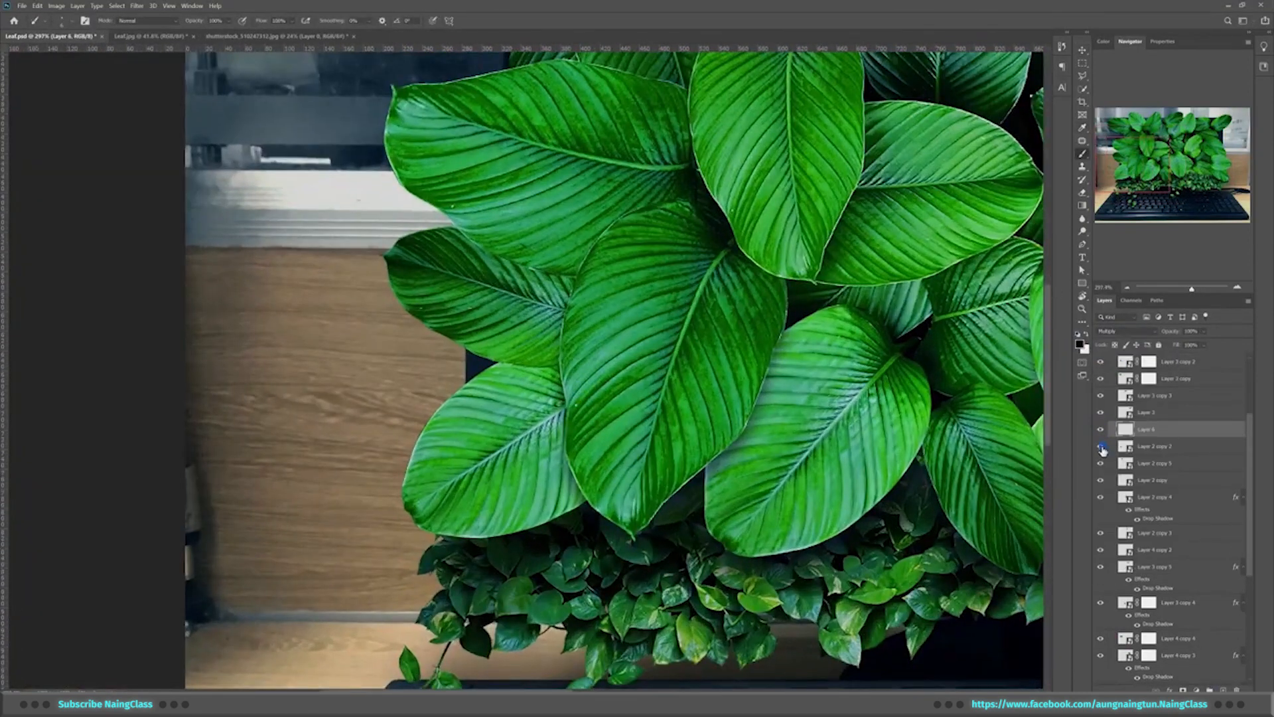
Try painting a soft low-opacity shadow over the lower-left leaf, and delete the painted layer
left_click_drag(499, 373, 541, 371)
key("ctrl+z")
right_click(563, 353)
double_click(610, 458)
left_click_drag(195, 22, 154, 29)
left_click_drag(484, 378, 564, 360)
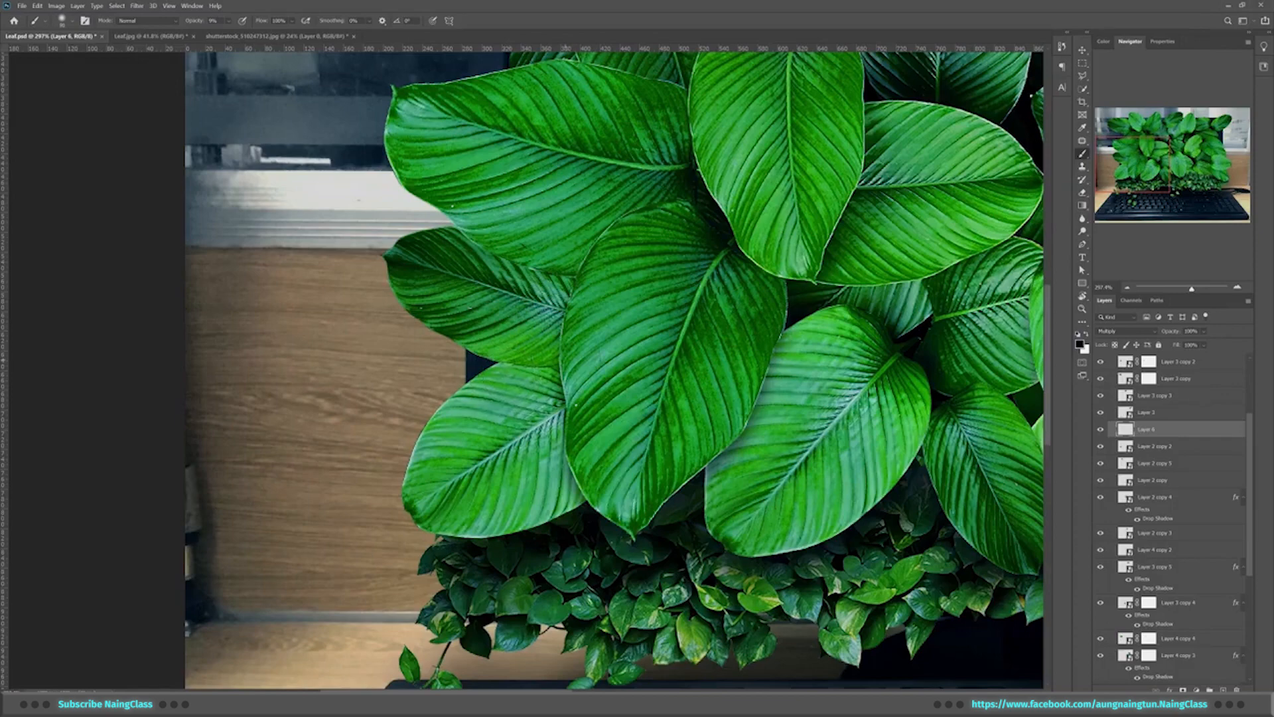
left_click_drag(584, 482, 570, 431)
scroll(659, 438, "down", 3)
left_click_drag(1026, 392, 768, 414)
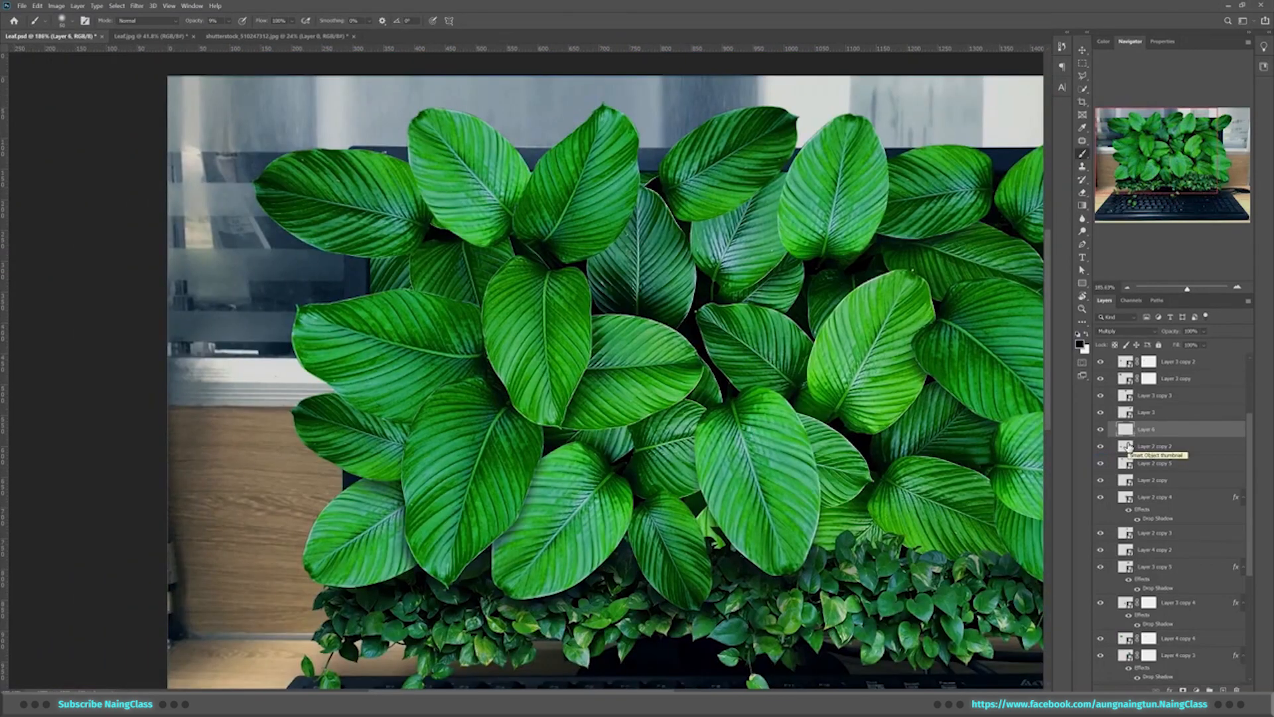
key("Delete")
Duplicate Color Fill 1 copy above the Leaf group's adjustments, clip the copy to them and fill its mask with black
left_click_drag(1247, 428, 1248, 372)
left_click(1112, 400)
left_click_drag(1187, 418, 1147, 360, "alt")
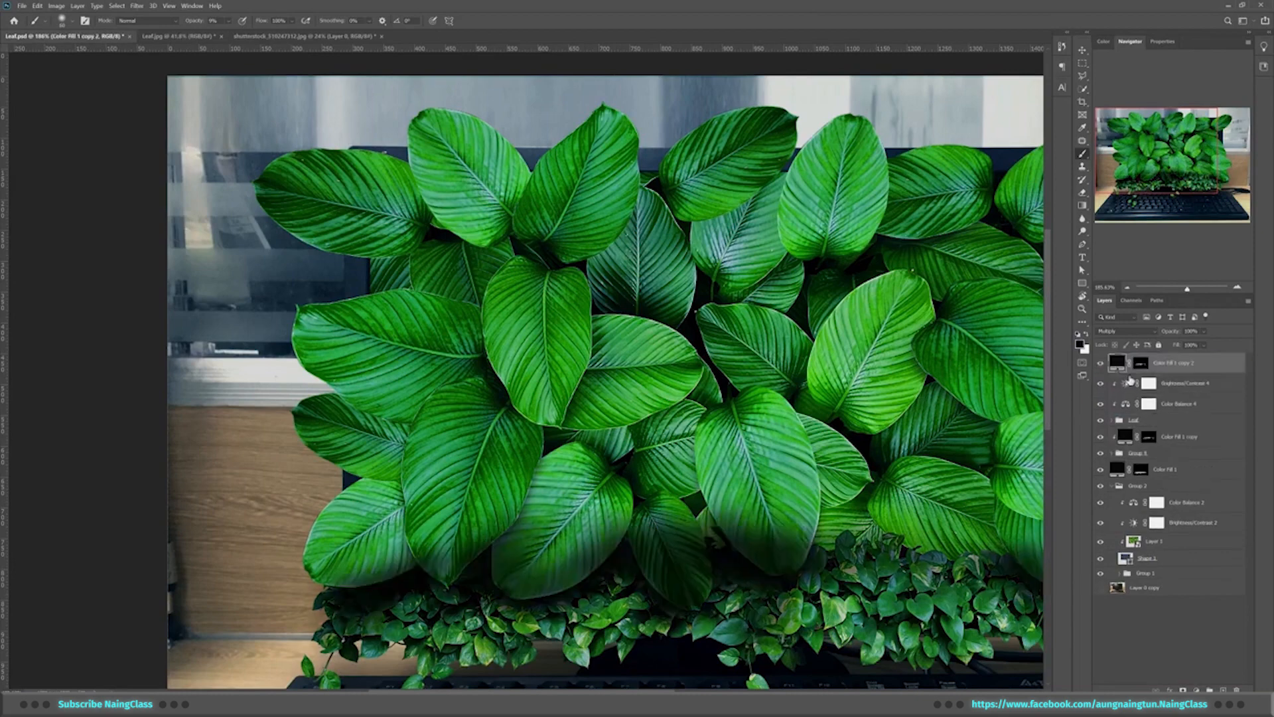
left_click(1130, 373, "alt")
left_click(1147, 363)
key("ctrl+BackSpace")
Paint soft shadows over the middle-left leaves on the Color Fill 1 copy 2 mask, using a leaf's outline as selection
scroll(312, 541, "up", 3)
mouse_move(478, 379)
left_mouse_down()
mouse_move(633, 637)
mouse_move(561, 393)
left_mouse_up()
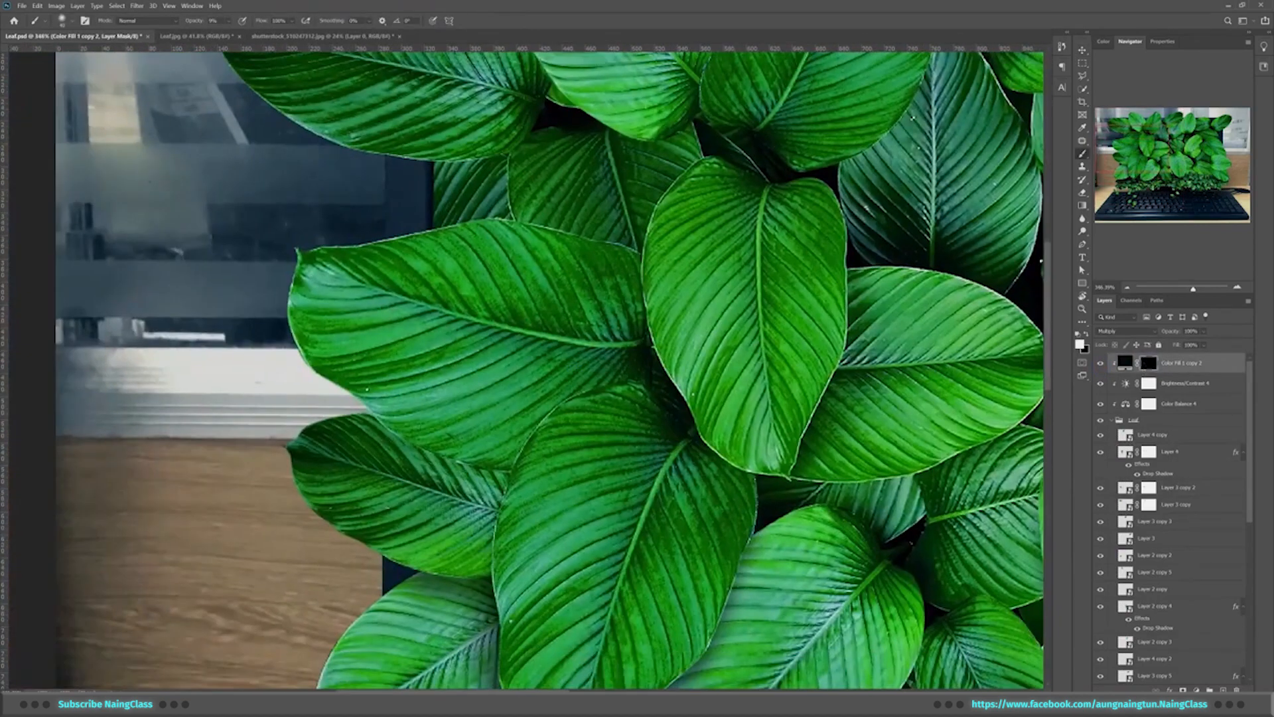
mouse_move(399, 432)
left_mouse_down()
mouse_move(464, 477)
mouse_move(505, 473)
left_mouse_up()
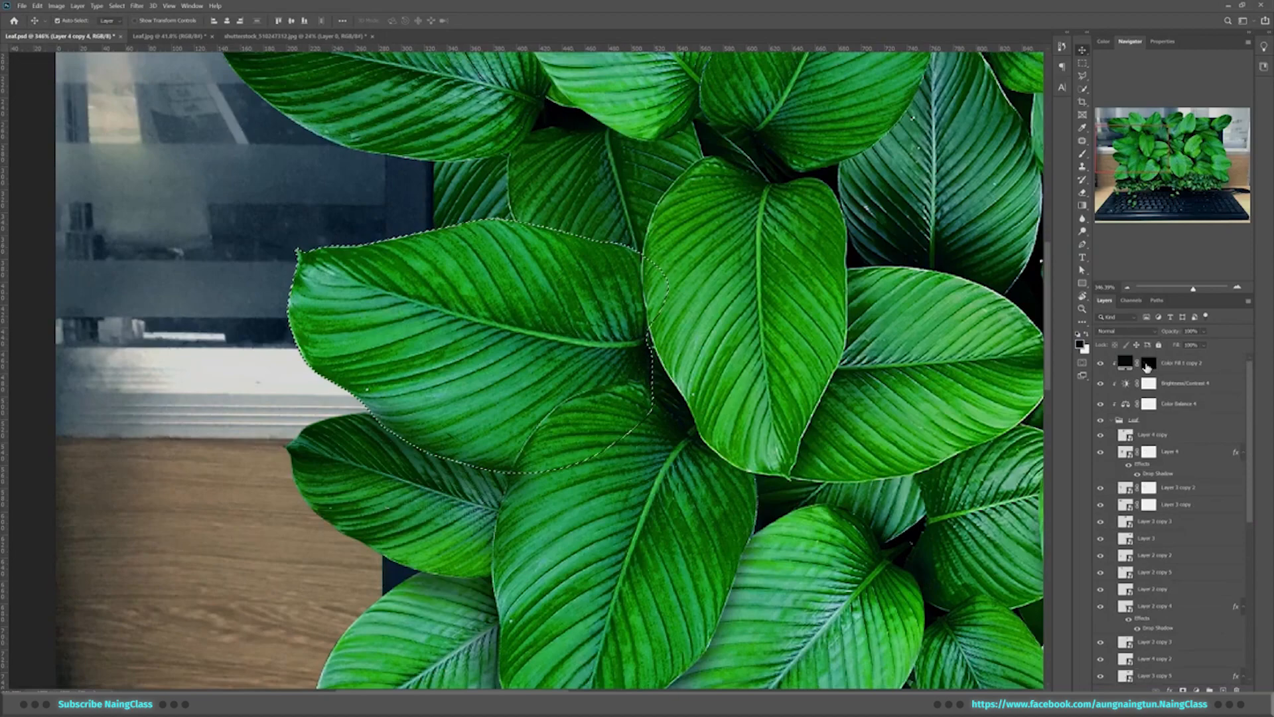
left_click(1147, 364, "ctrl")
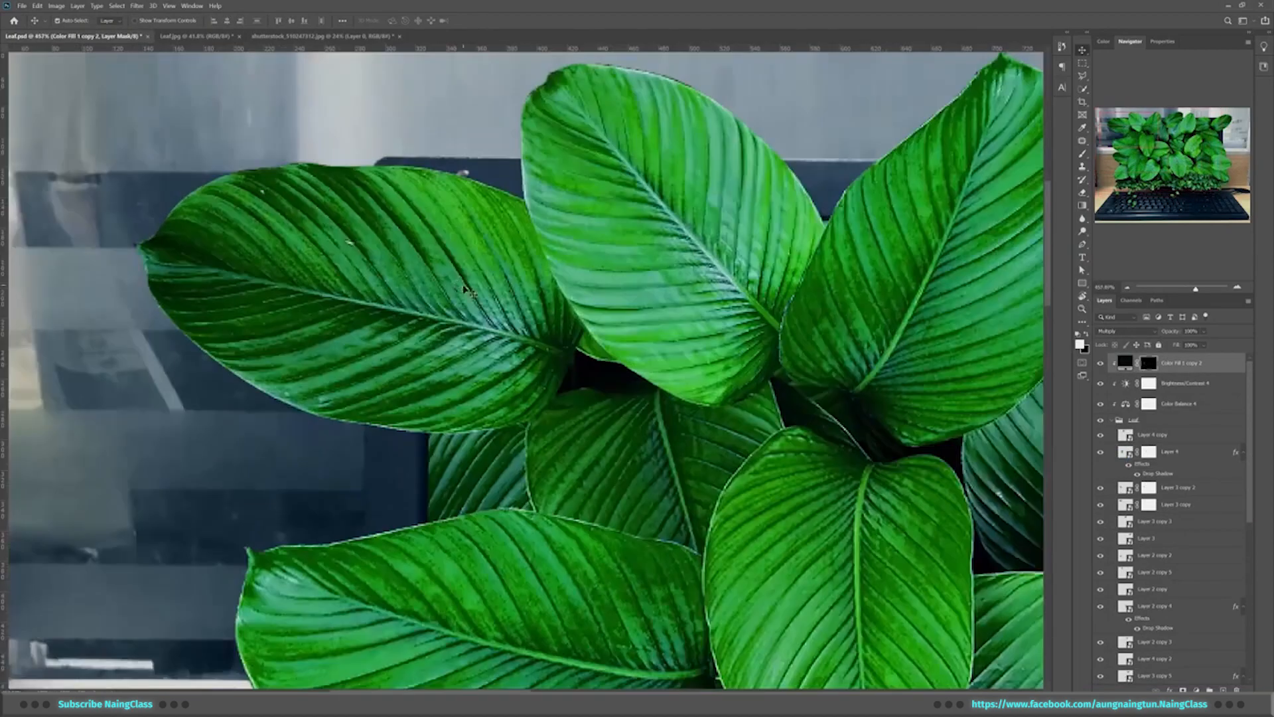
Paint soft shadows where the upper-left and upper-centre leaves overlap on the Color Fill 1 copy 2 mask
left_click_drag(579, 362, 531, 282)
left_click_drag(580, 332, 527, 304)
left_click_drag(727, 326, 578, 348)
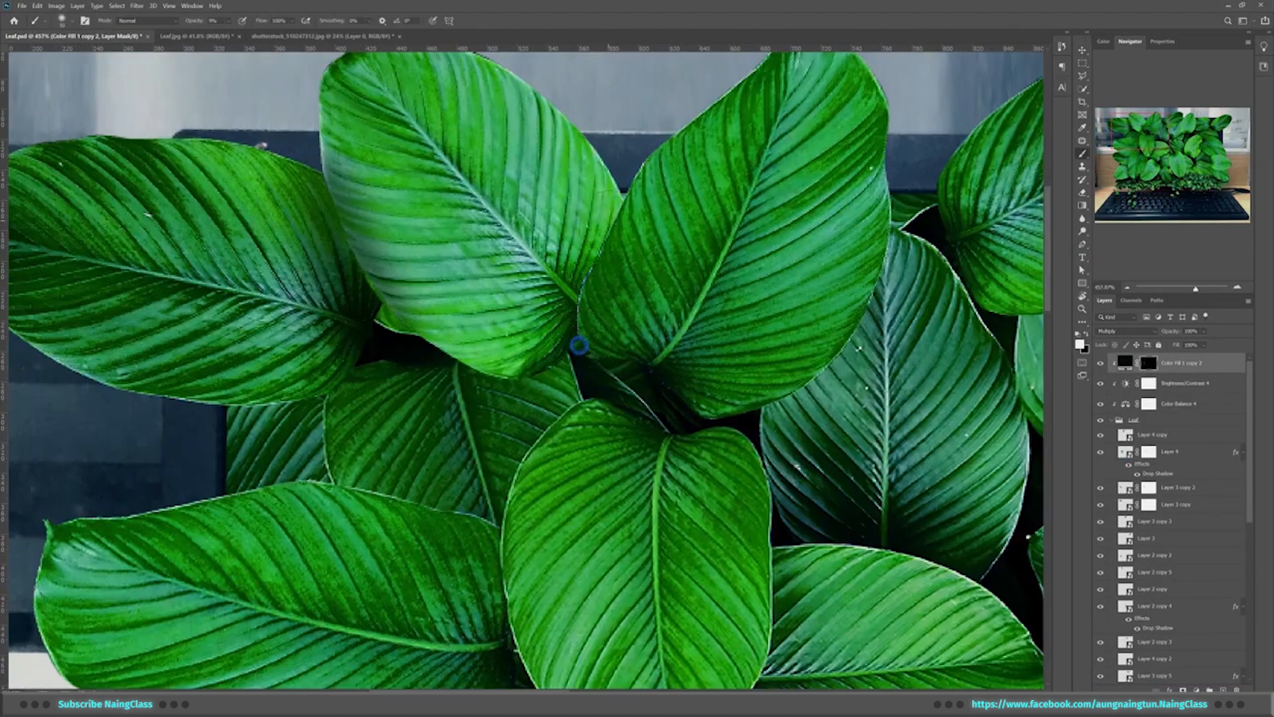
left_click_drag(963, 285, 465, 298)
mouse_move(707, 258)
left_mouse_down()
mouse_move(590, 258)
mouse_move(617, 226)
left_mouse_up()
left_click_drag(531, 213, 564, 213)
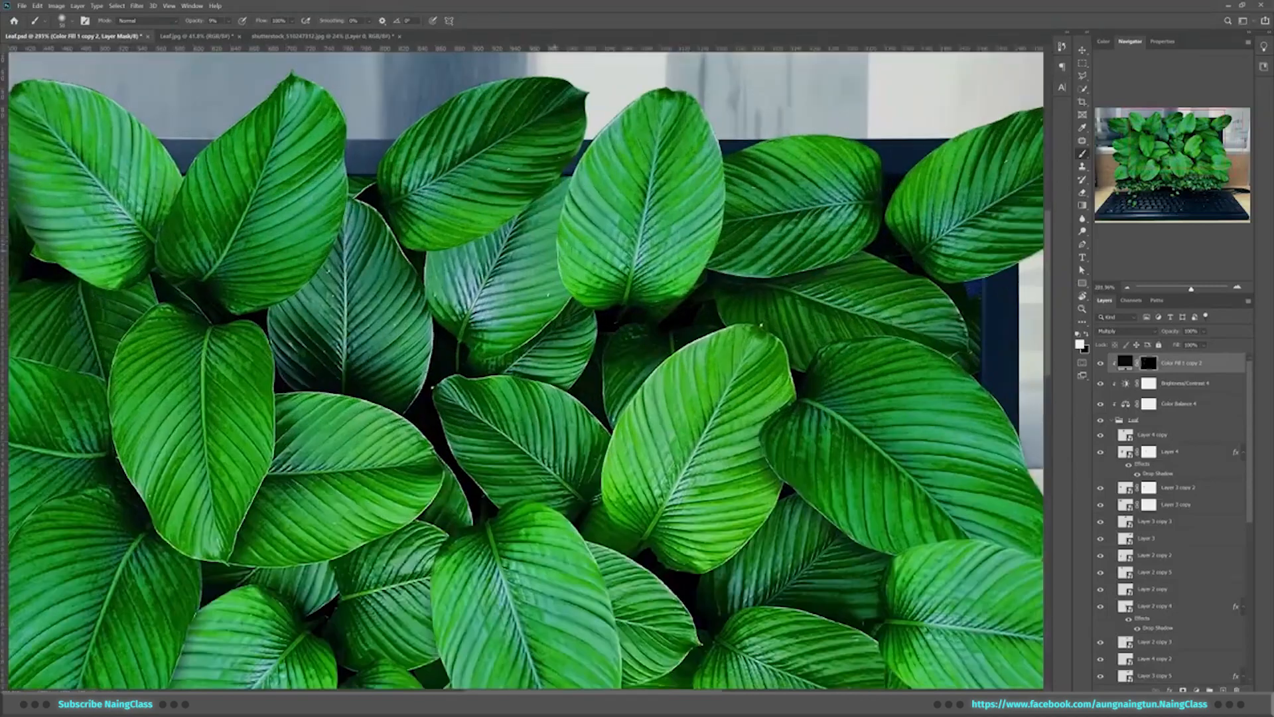
Shade the overlaps between the central and right-hand leaves on the Color Fill 1 copy 2 mask
mouse_move(872, 458)
left_mouse_down()
mouse_move(746, 319)
mouse_move(737, 271)
left_mouse_up()
mouse_move(714, 408)
left_mouse_down()
mouse_move(813, 435)
mouse_move(723, 418)
mouse_move(726, 451)
mouse_move(829, 419)
left_mouse_up()
left_click_drag(557, 431, 718, 350)
left_click_drag(623, 306, 732, 362)
left_click_drag(513, 268, 538, 428)
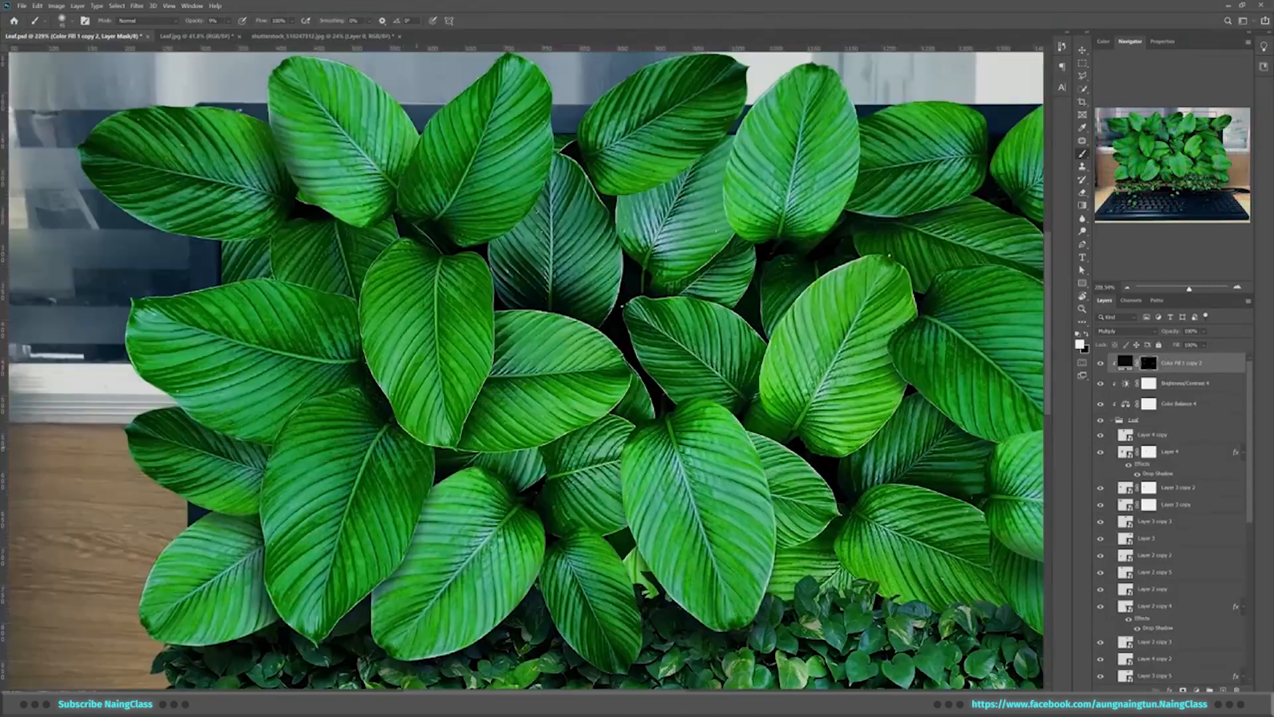
Darken the bases and overlaps of the left-hand leaves with low-opacity strokes on the Color Fill 1 copy 2 mask
left_click_drag(405, 480, 296, 584)
left_click_drag(265, 305, 325, 247)
left_click_drag(399, 278, 322, 289)
left_click_drag(438, 292, 481, 292)
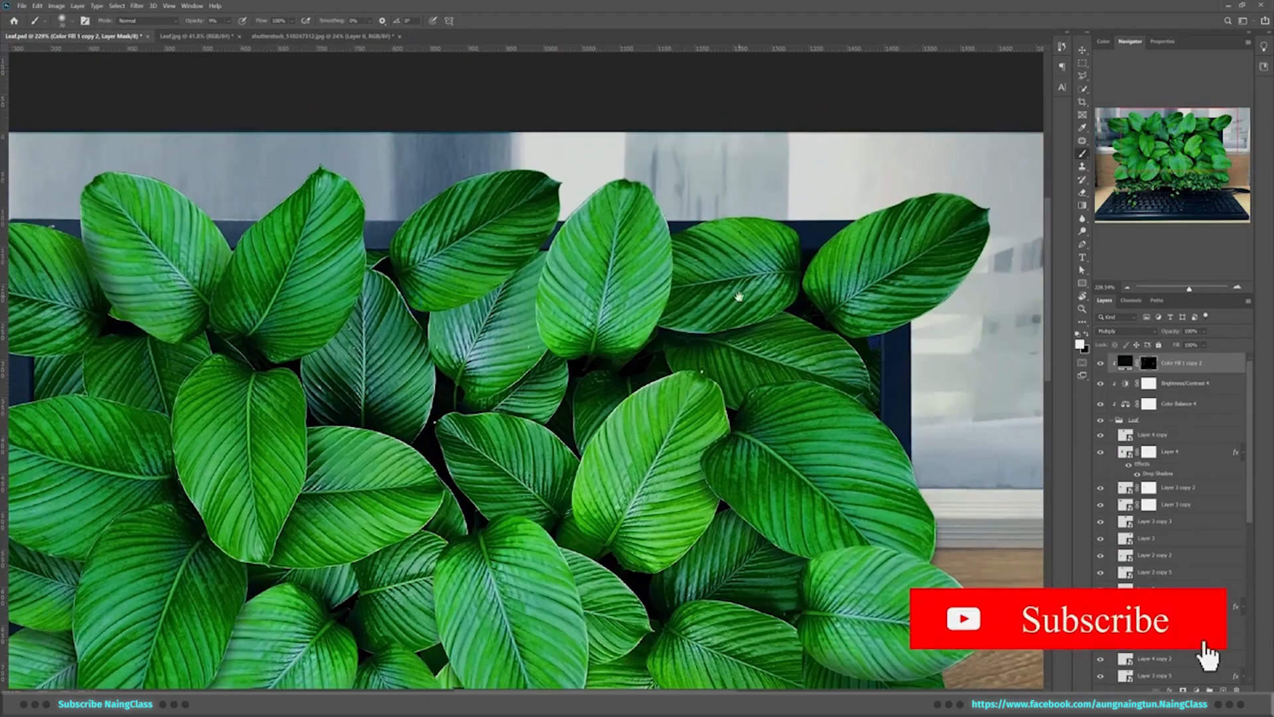
left_click_drag(736, 296, 774, 294)
Try shading the upper-centre leaf with a larger brush and undo the last changes
key("bracketright")
key("bracketright")
left_click_drag(720, 252, 693, 312)
left_click(719, 318, "ctrl")
left_click(627, 289, "ctrl")
key("ctrl+z")
key("ctrl+z")
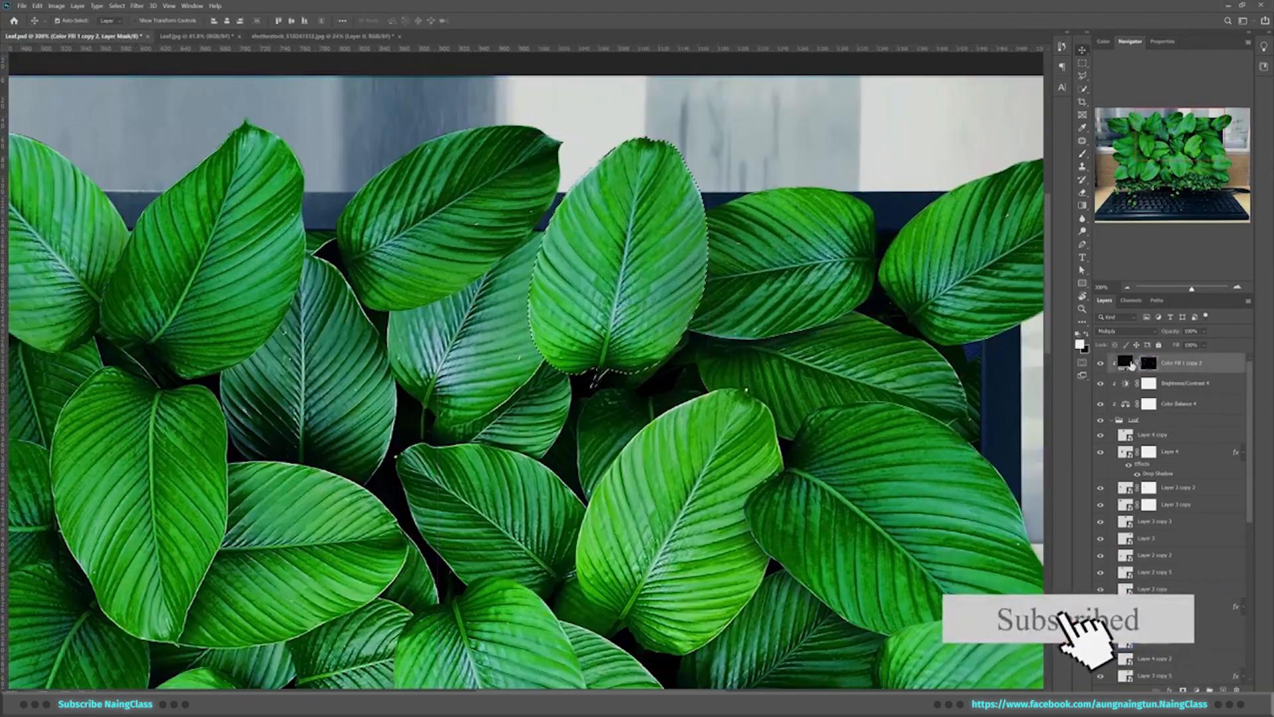
Erase excess shading from the upper-left leaves on the Color Fill 1 copy 2 mask with black at 100% opacity inside leaf-outline selections
left_click_drag(521, 349, 446, 244)
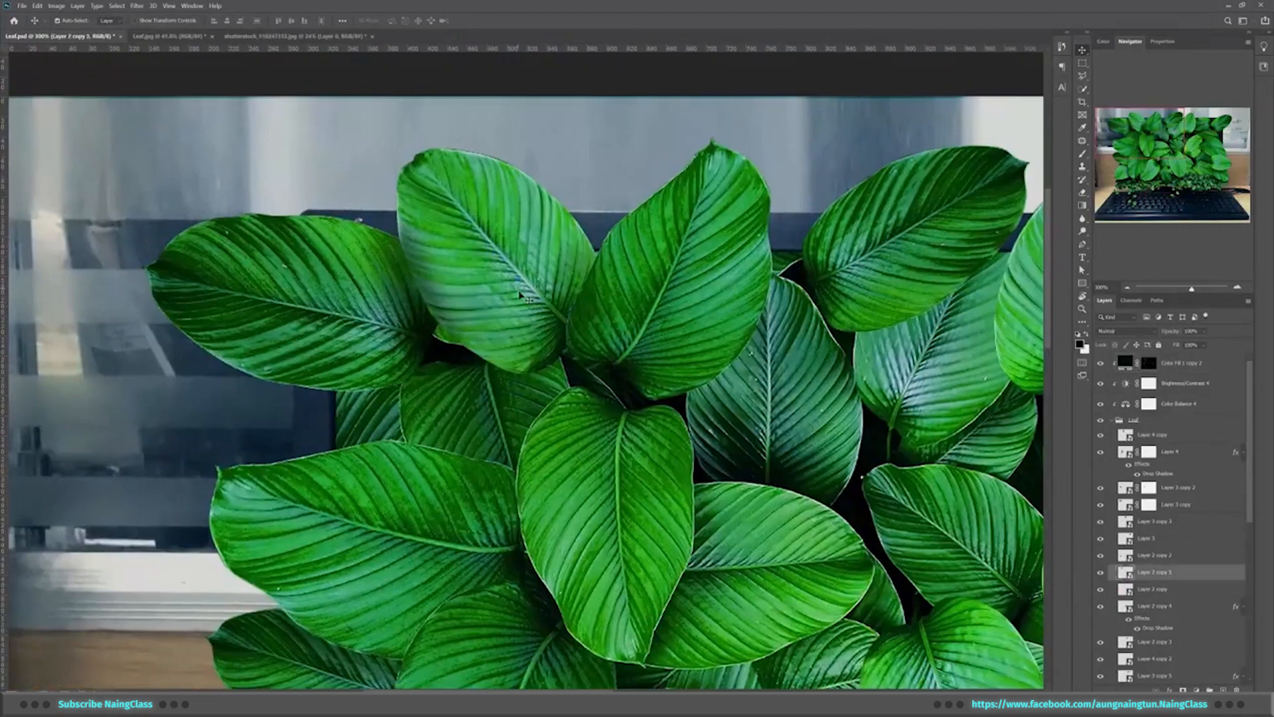
key("b")
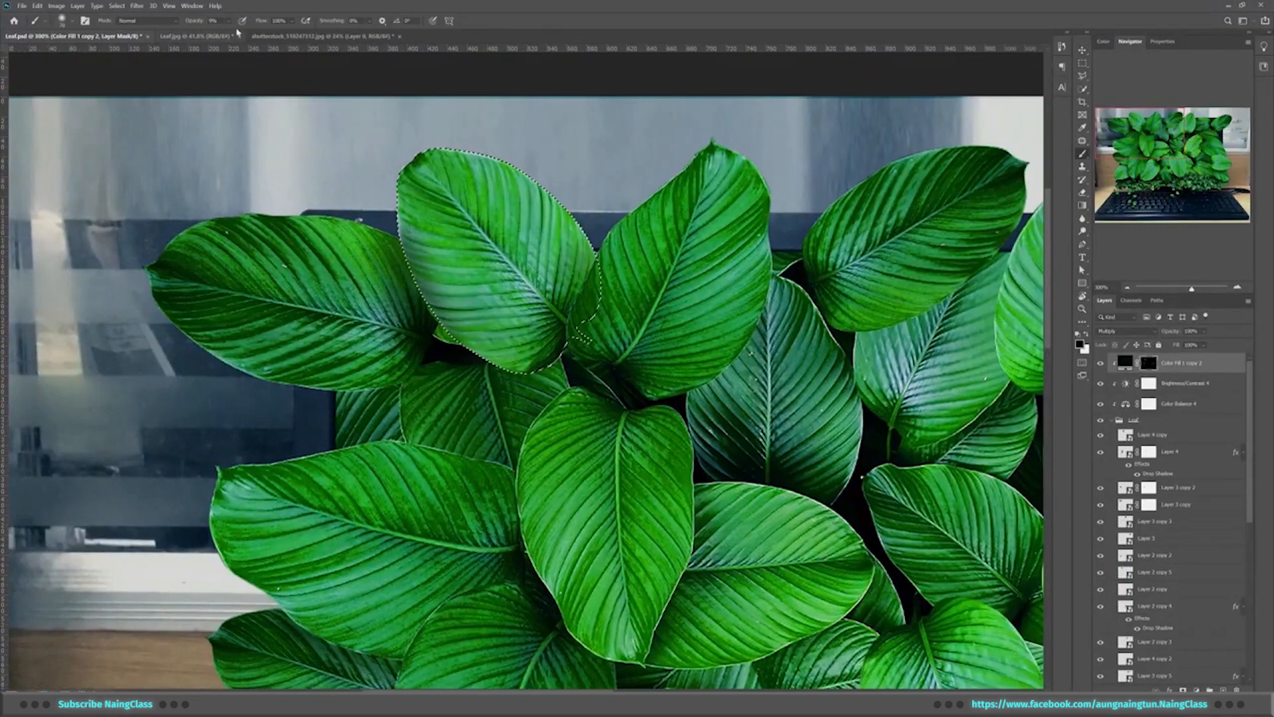
key("x")
mouse_move(414, 163)
left_mouse_down()
mouse_move(469, 333)
mouse_move(498, 322)
left_mouse_up()
left_click_drag(651, 347, 569, 299)
scroll(569, 300, "up", 1)
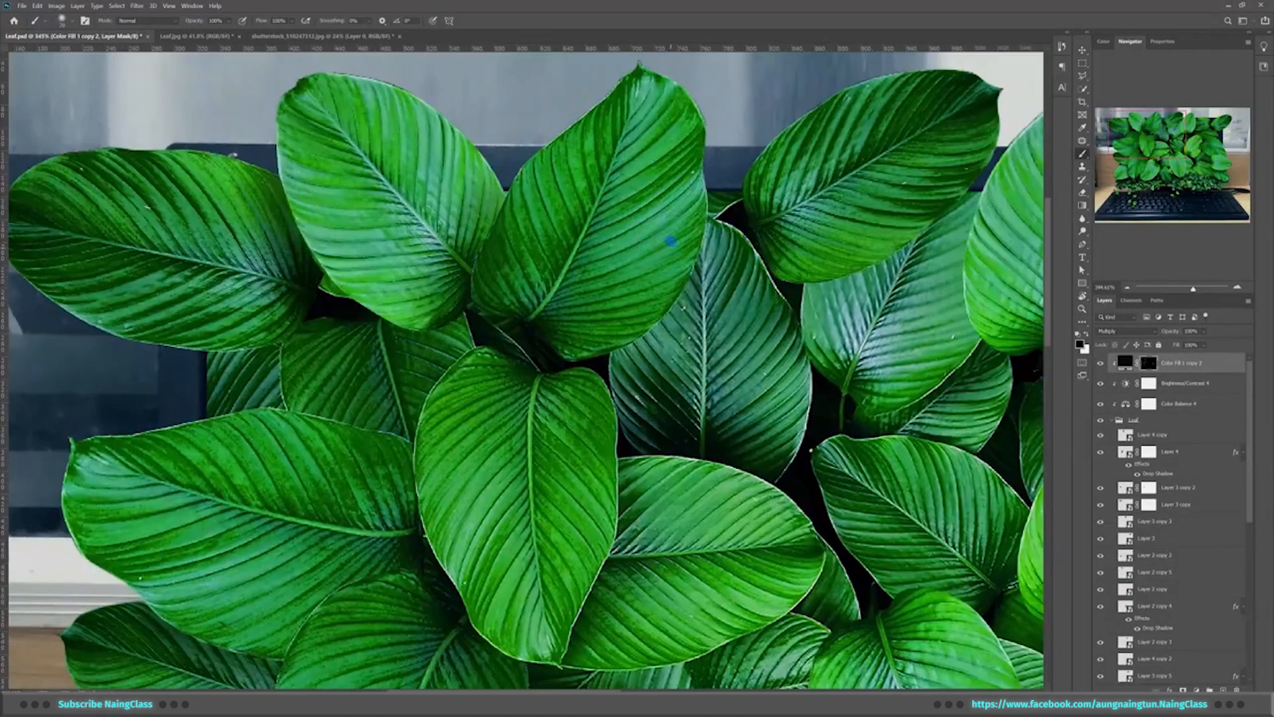
left_click(671, 232, "ctrl")
left_click(1125, 434, "ctrl")
left_click(1148, 363)
key("ctrl+d")
Collapse the Leaf group and paint shadow beneath the lower leaves on the Color Fill 1 mask at 26% brush opacity
scroll(696, 415, "down", 4)
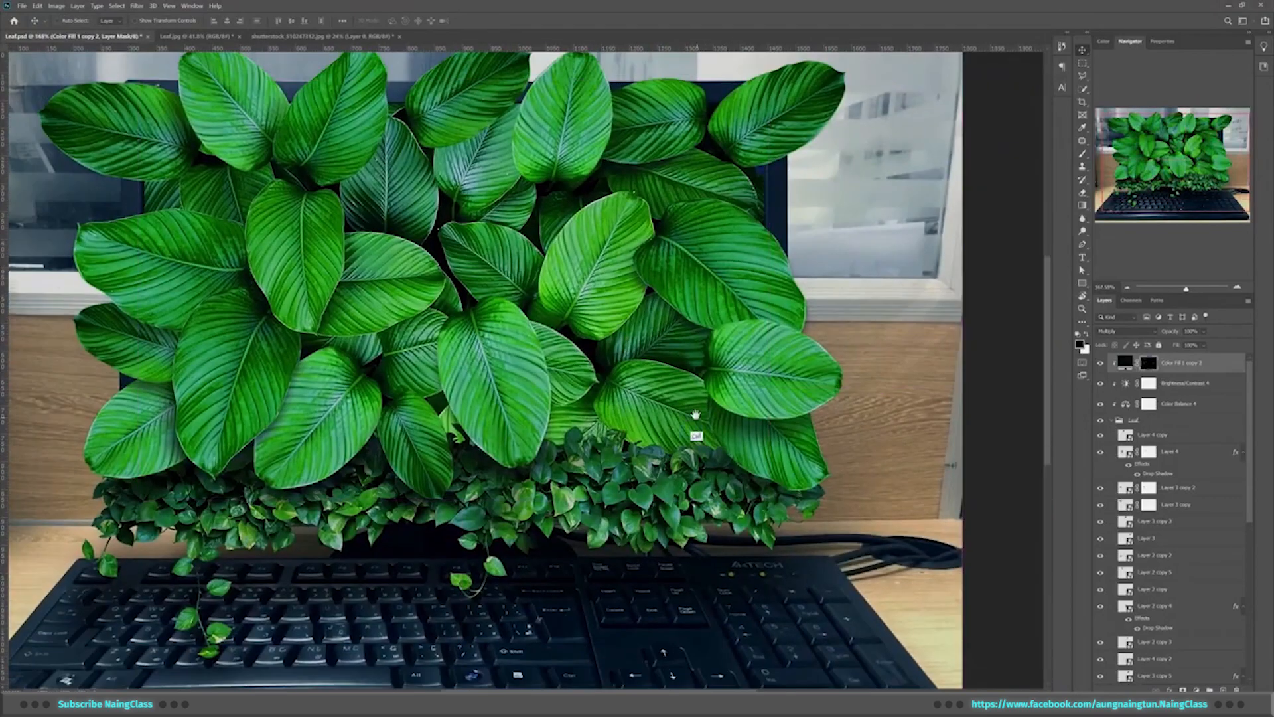
scroll(1232, 464, "down", 2)
scroll(1251, 468, "down", 3)
left_click_drag(1249, 467, 1249, 424)
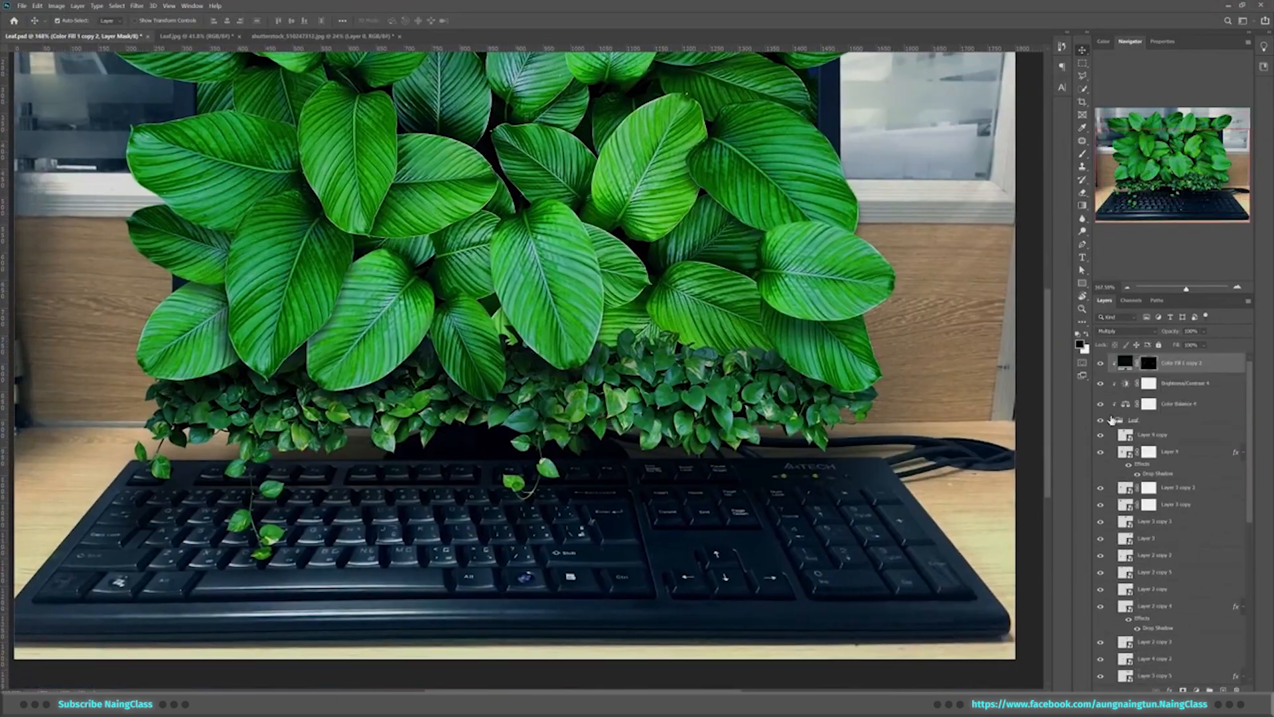
left_click(1111, 419)
left_click(1139, 489)
left_click(1100, 469)
left_click(1100, 469)
left_click(1141, 469)
key("b")
scroll(574, 345, "up", 2)
scroll(694, 364, "down", 1)
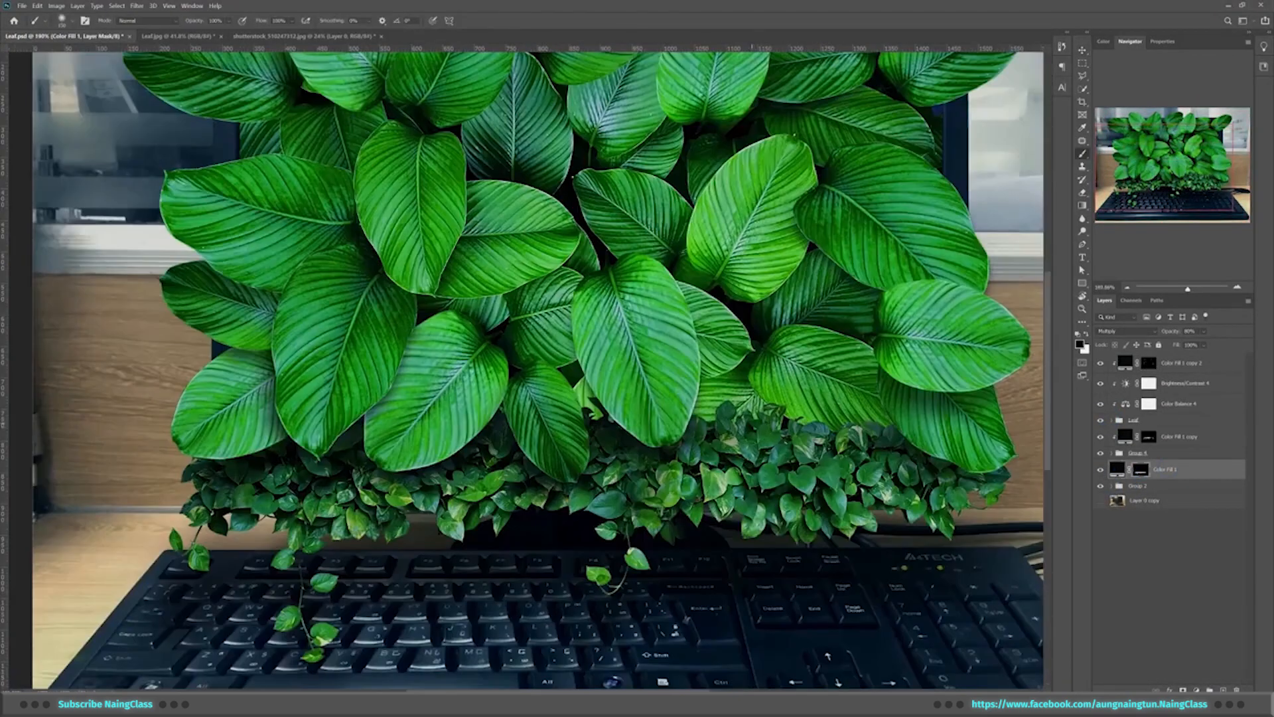
left_click_drag(166, 29, 161, 32)
left_click_drag(743, 392, 955, 438)
mouse_move(796, 398)
left_mouse_down()
mouse_move(697, 380)
mouse_move(504, 385)
left_mouse_up()
left_click_drag(504, 385, 666, 445)
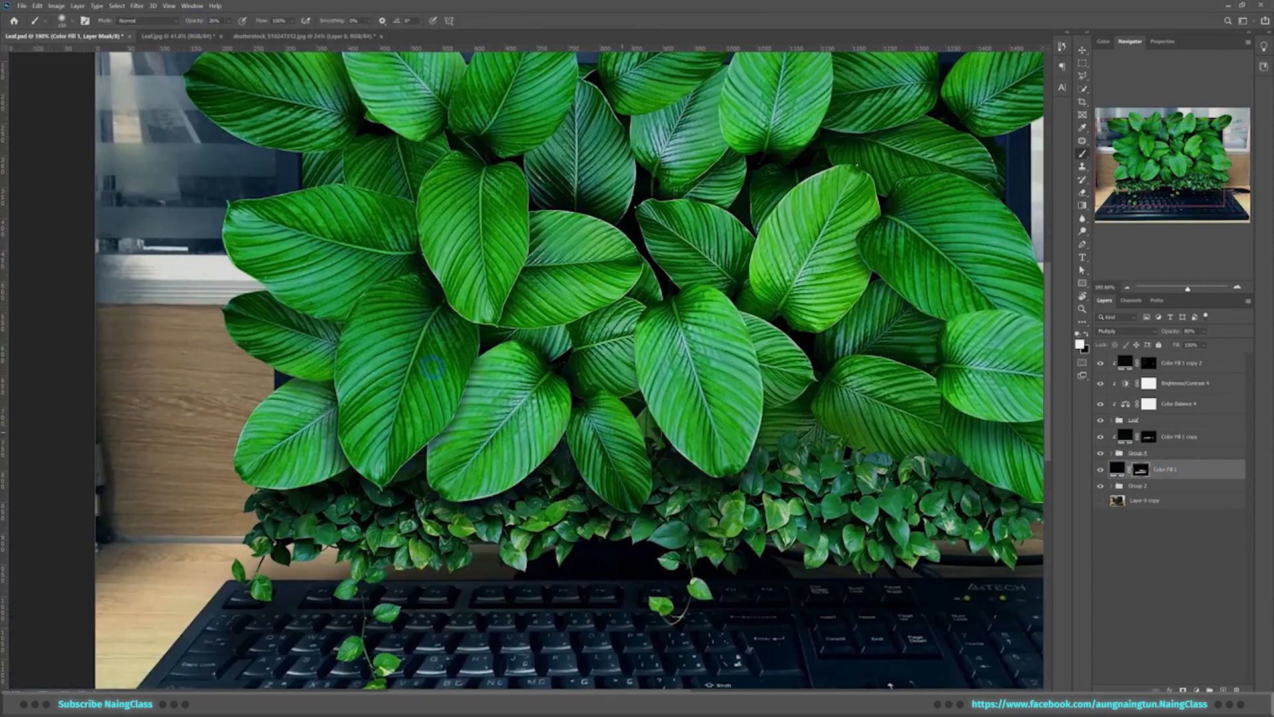
Paint shadow behind the left-hand leaves on the Color Fill 1 mask
left_click_drag(263, 390, 303, 458)
left_click_drag(398, 398, 360, 460)
key("z")
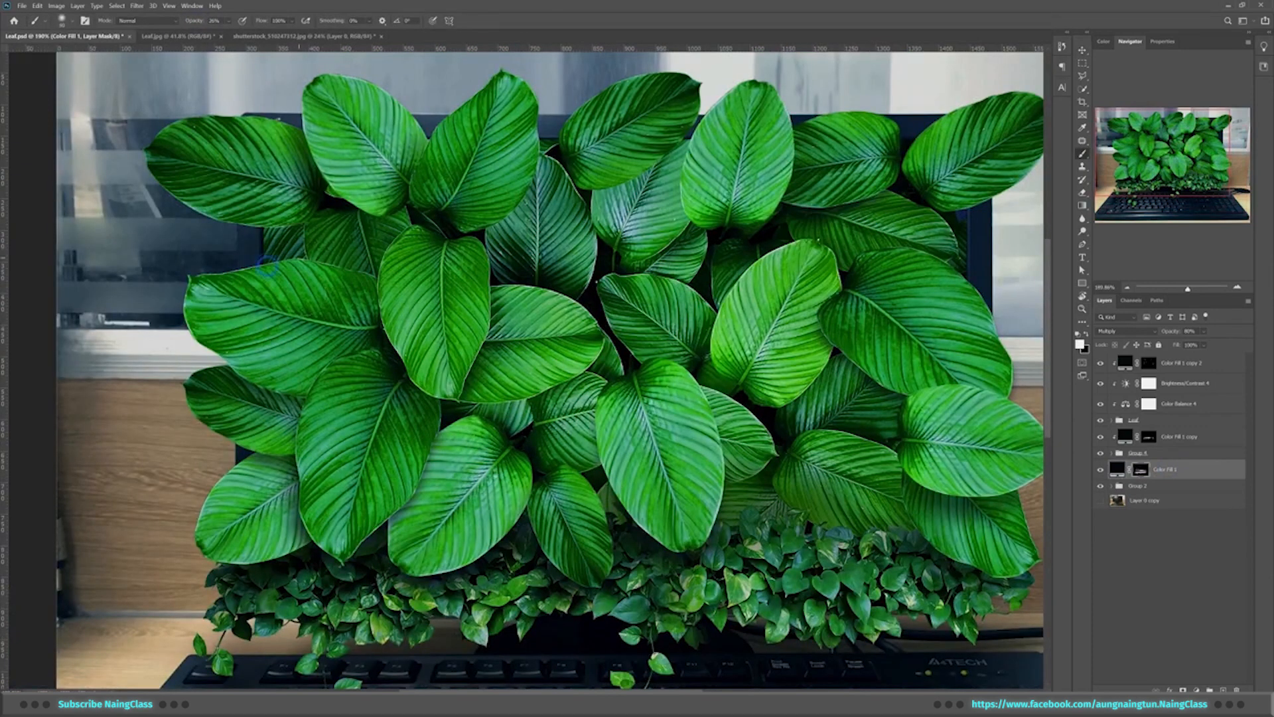
left_click_drag(728, 263, 687, 262)
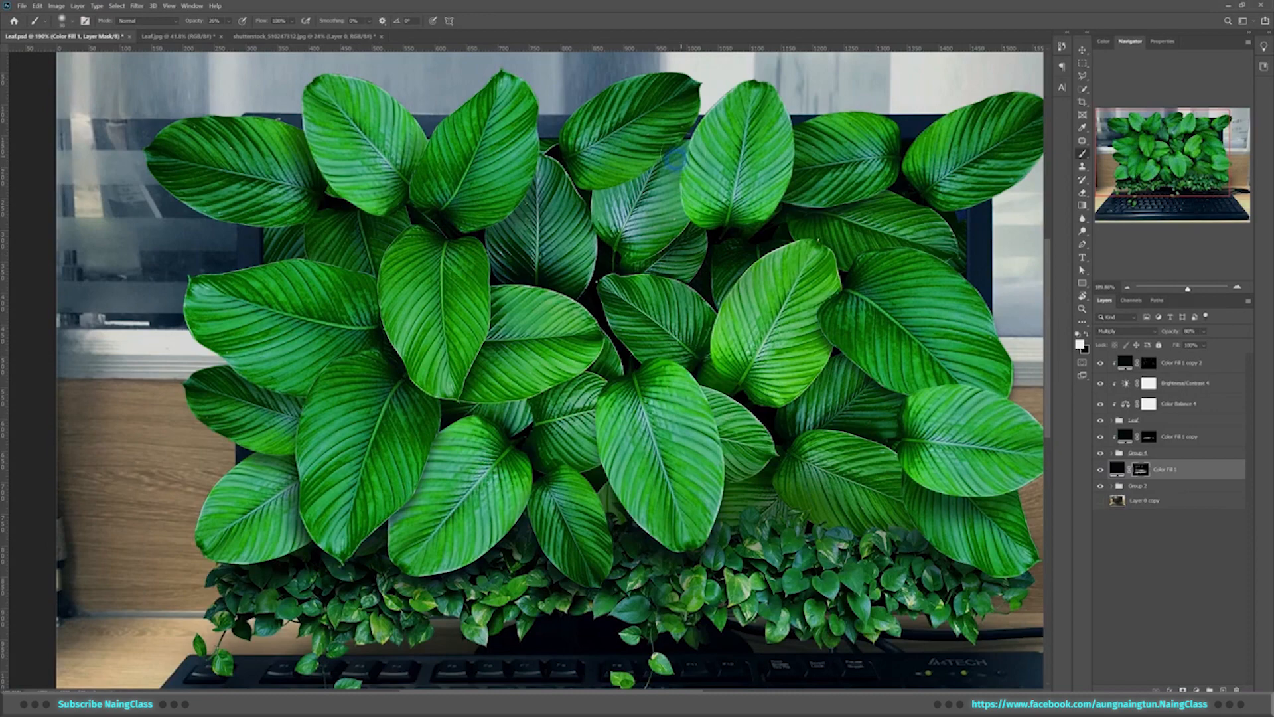
Deepen the shadow behind the upper-centre and right-hand leaves on the Color Fill 1 mask with a larger brush
left_click_drag(667, 174, 664, 243)
left_click(869, 219)
mouse_move(873, 377)
left_mouse_down()
mouse_move(762, 185)
mouse_move(845, 248)
left_mouse_up()
key("]")
left_click(704, 248)
left_click_drag(731, 320, 849, 377)
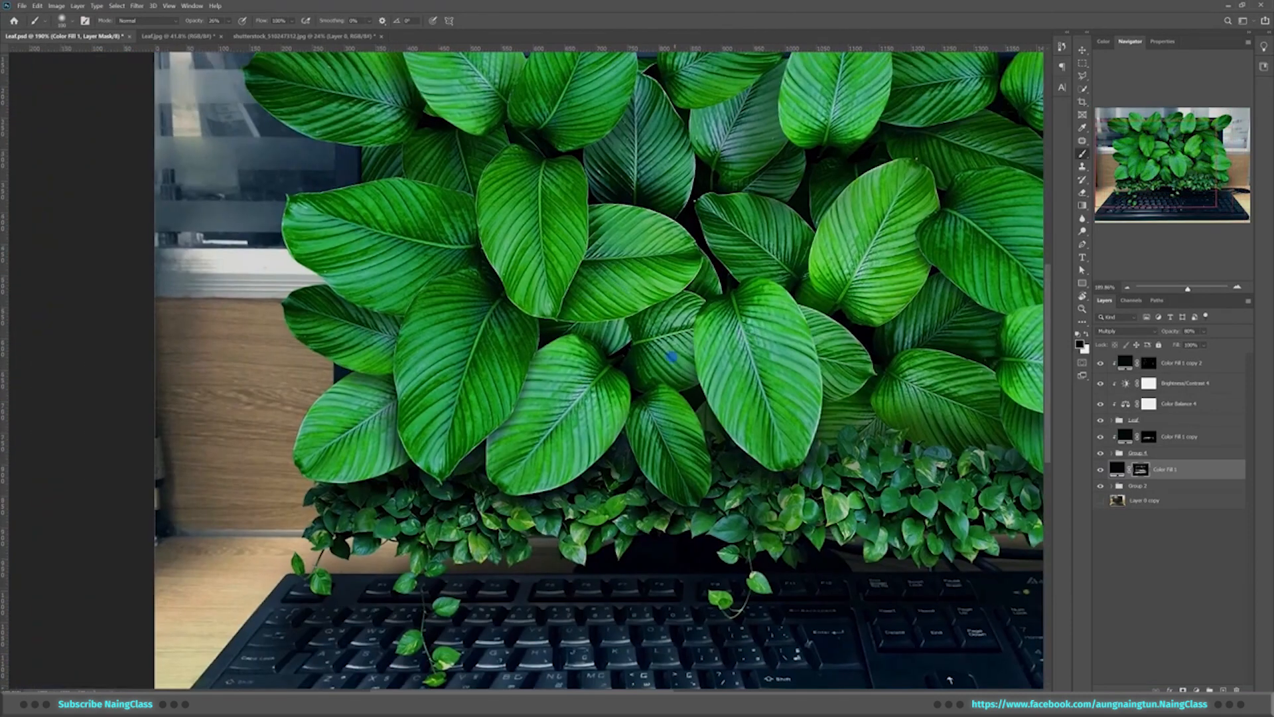
Brush shadow spill off the wall beside the monitor's right edge on the Color Fill 1 mask
left_click_drag(295, 161, 287, 317)
scroll(688, 198, "down", 5)
scroll(623, 219, "up", 4)
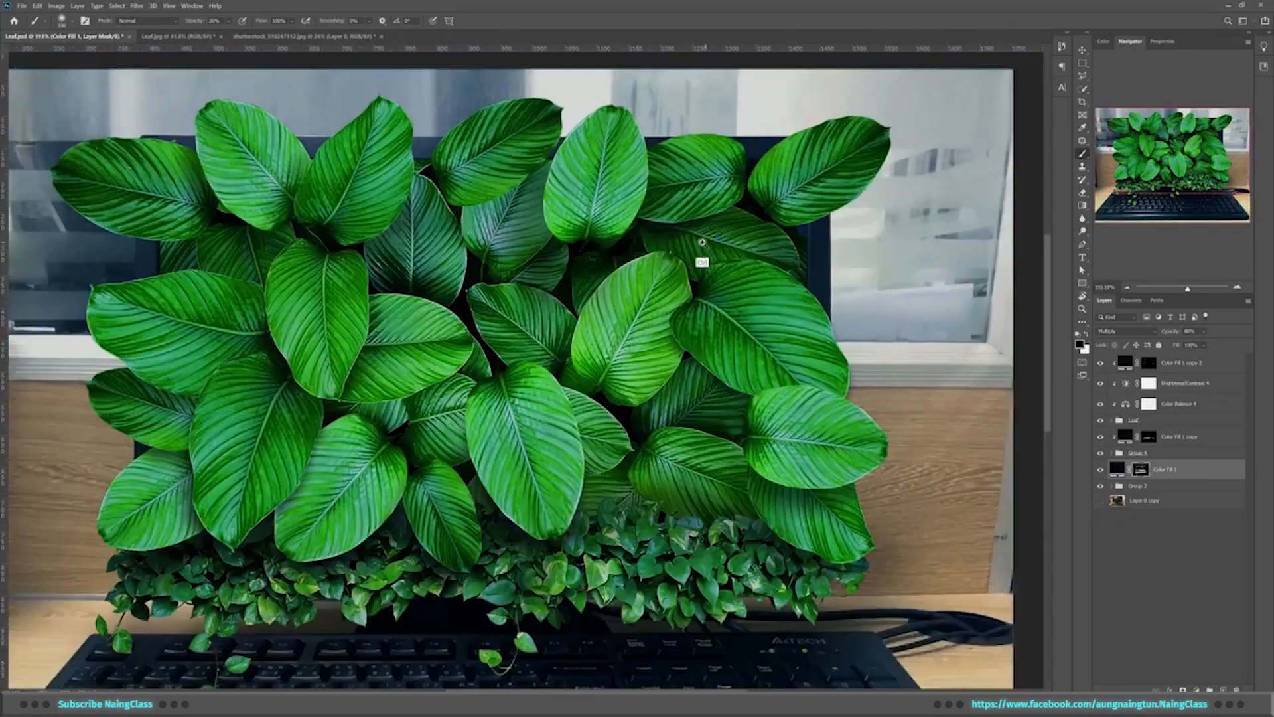
left_click_drag(701, 249, 650, 294)
key("v")
scroll(713, 264, "up", 3)
key("b")
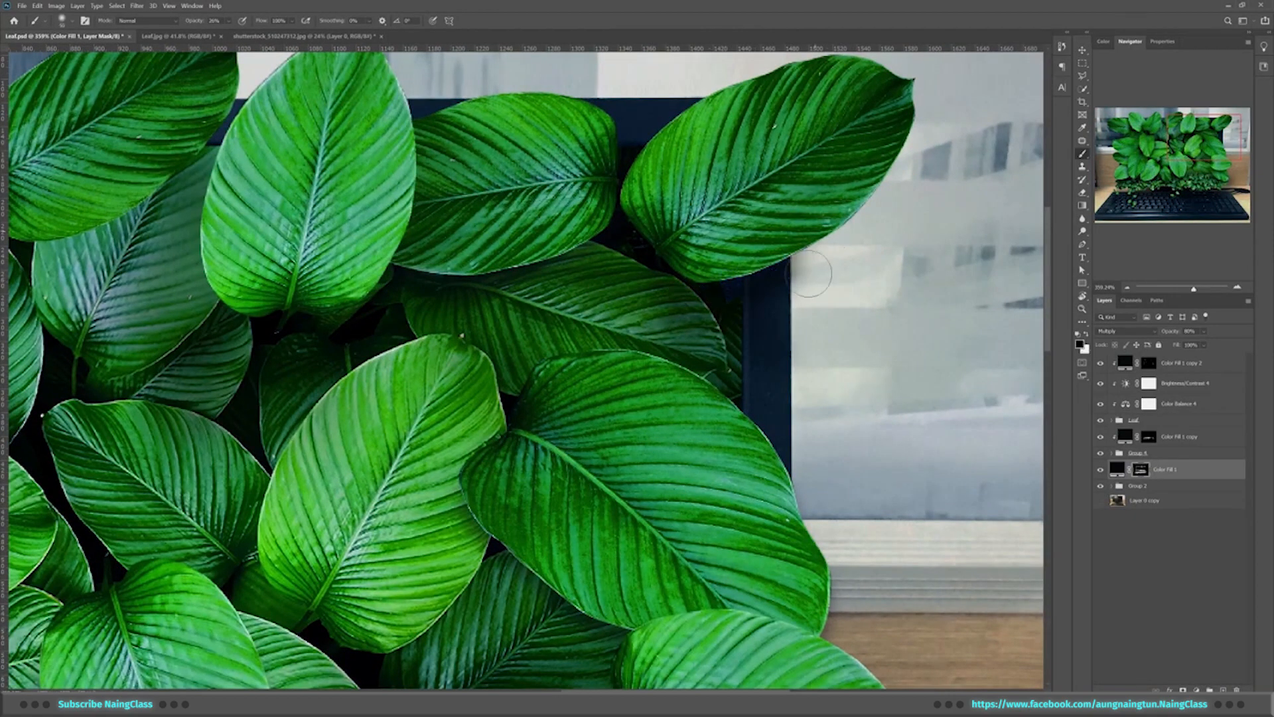
scroll(809, 273, "down", 3)
mouse_move(730, 564)
left_mouse_down()
mouse_move(767, 219)
mouse_move(805, 182)
left_mouse_up()
Add shadow behind the upper-left leaves along the monitor's top and left edges on the Color Fill 1 mask
left_click_drag(67, 120, 433, 360)
key("x")
left_click_drag(418, 290, 373, 257)
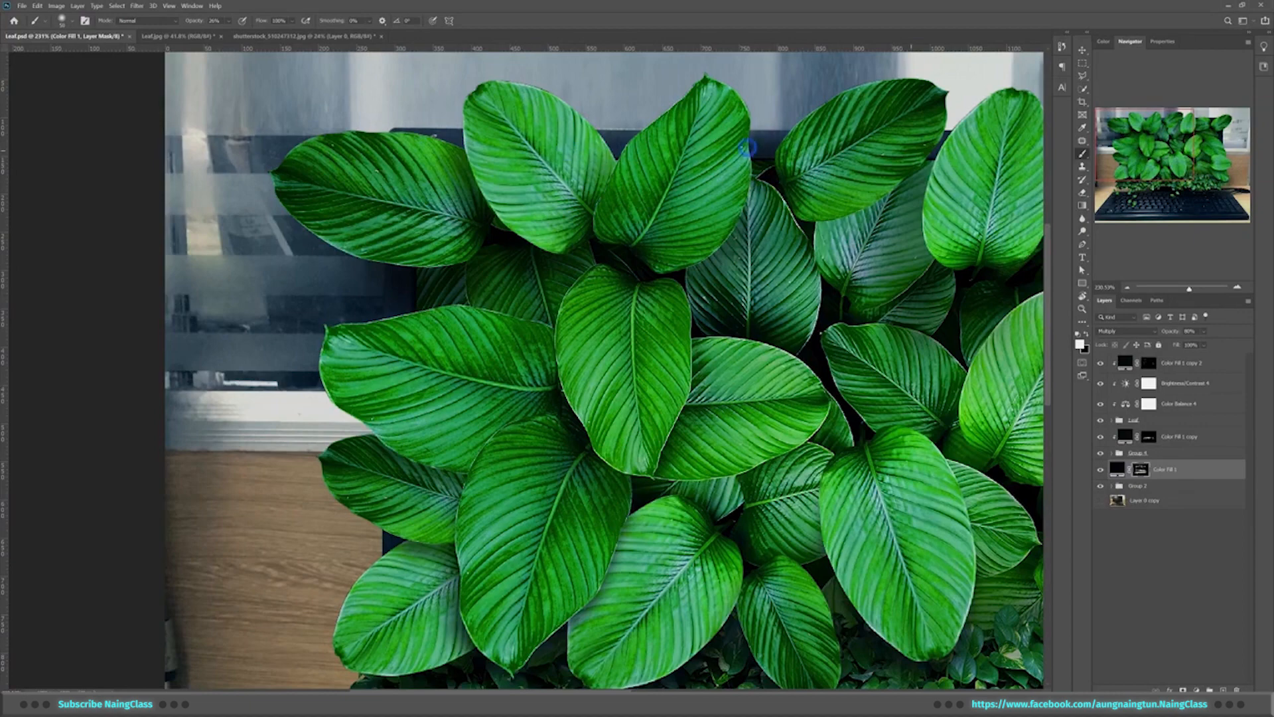
left_click_drag(748, 148, 527, 164)
key("x")
key("ctrl+0")
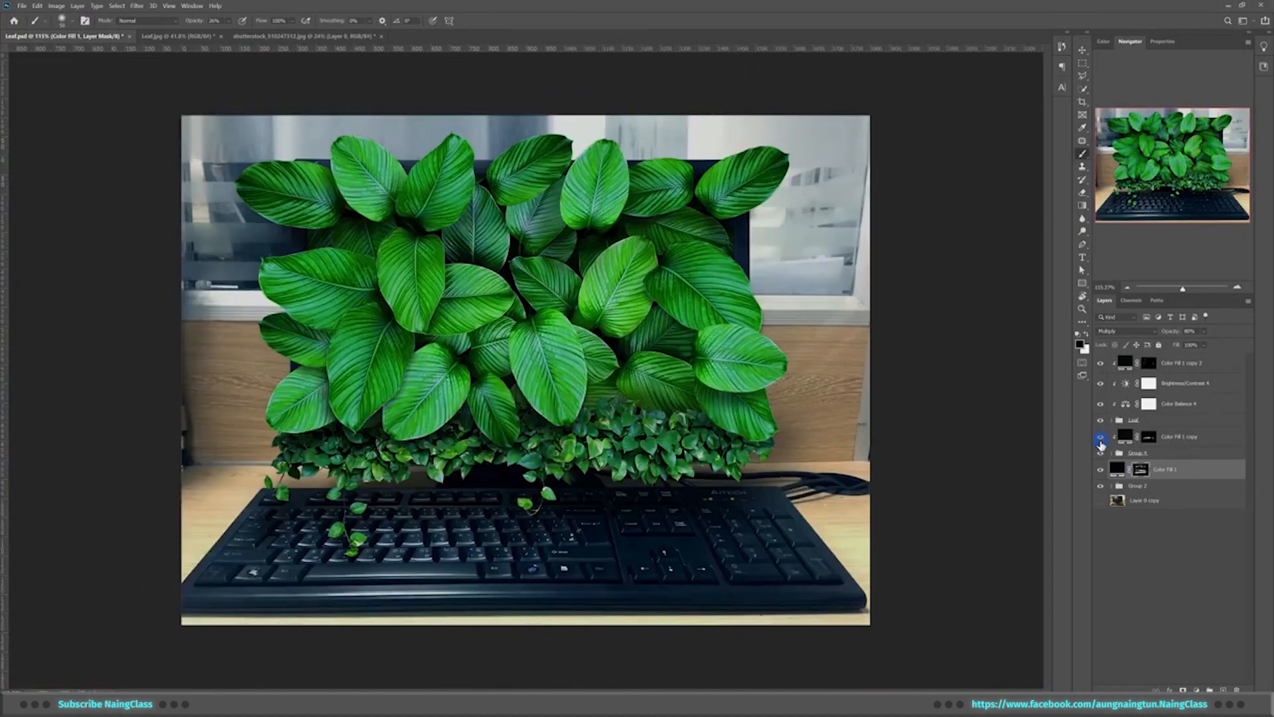
Refine the shadow over the hanging vine on the Color Fill 1 copy mask and reselect the Color Fill 1 layer
left_click(1100, 439)
scroll(708, 403, "up", 3)
key("x")
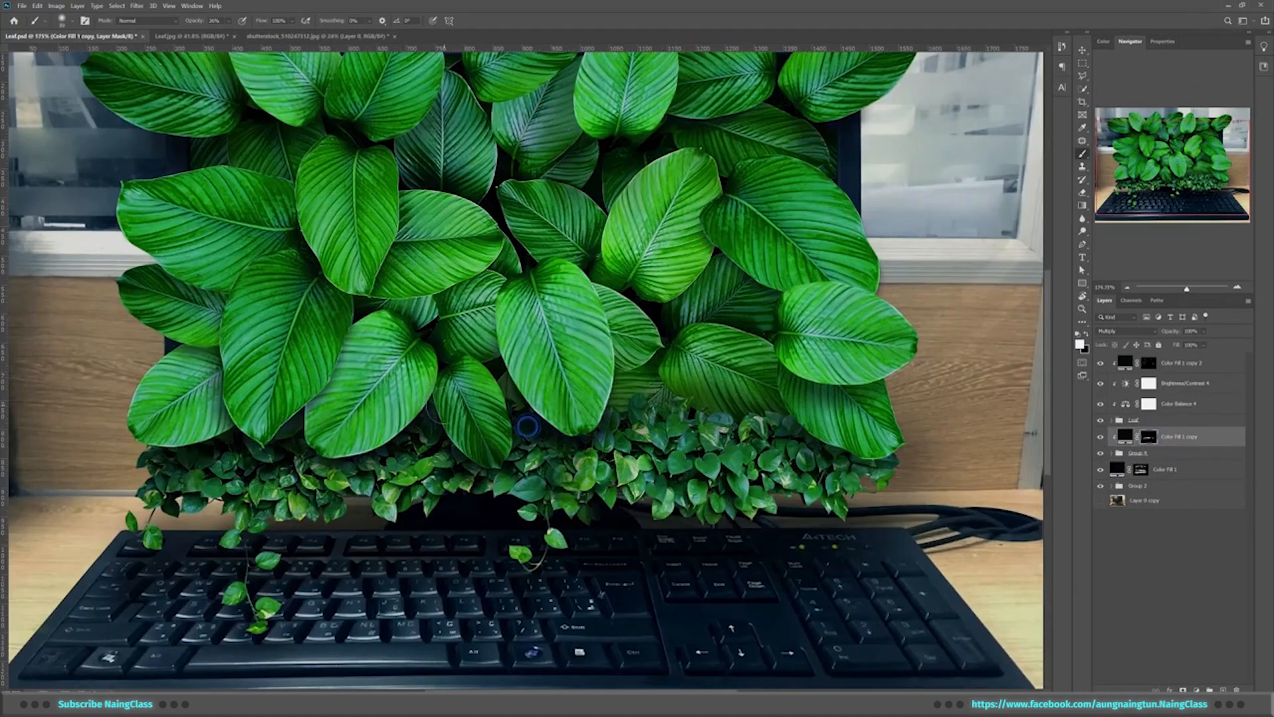
key("x")
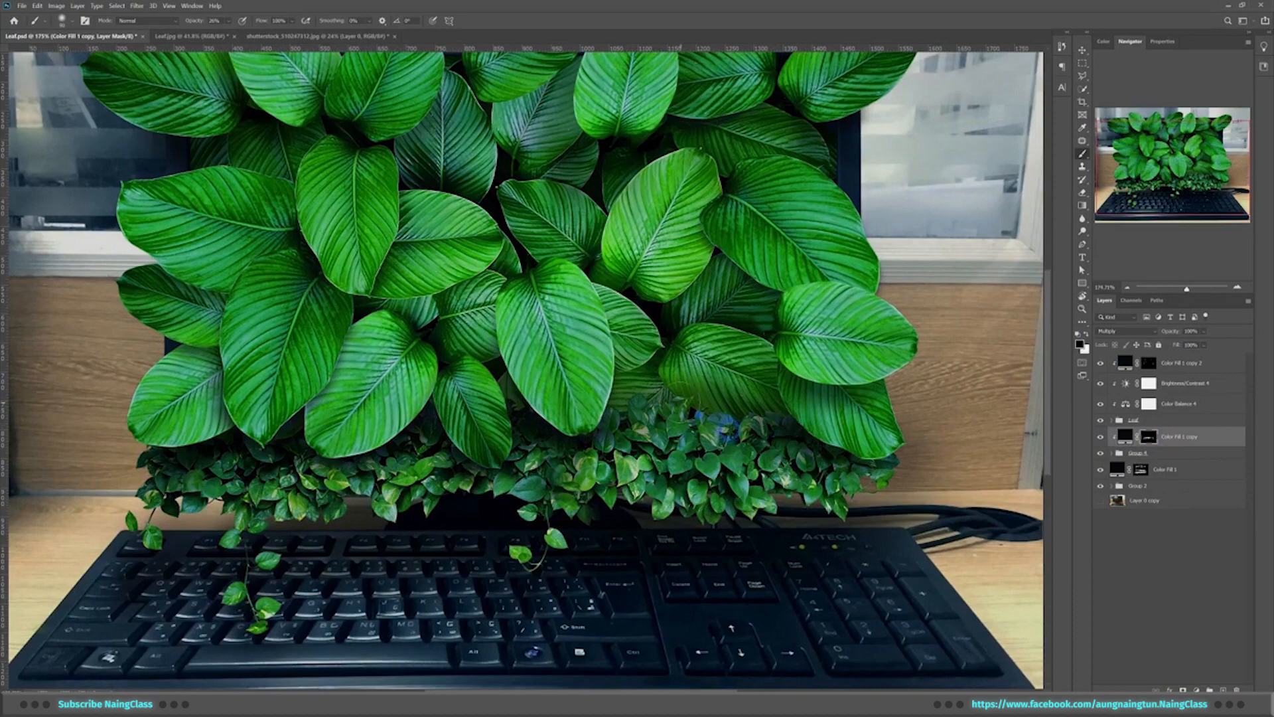
key("alt+[")
key("alt+[")
key("x")
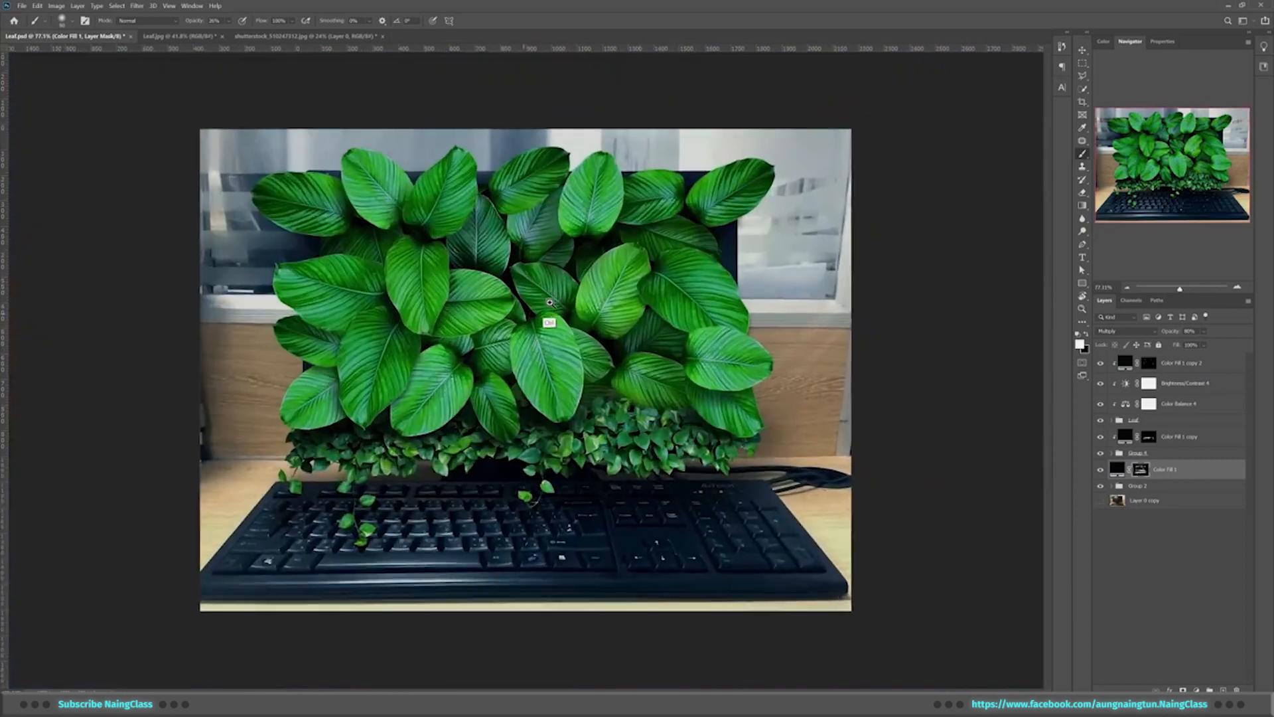
Duplicate the centre-left leaf onto the monitor's right edge and remove the copy's drop shadow and layer mask
scroll(294, 320, "up", 3)
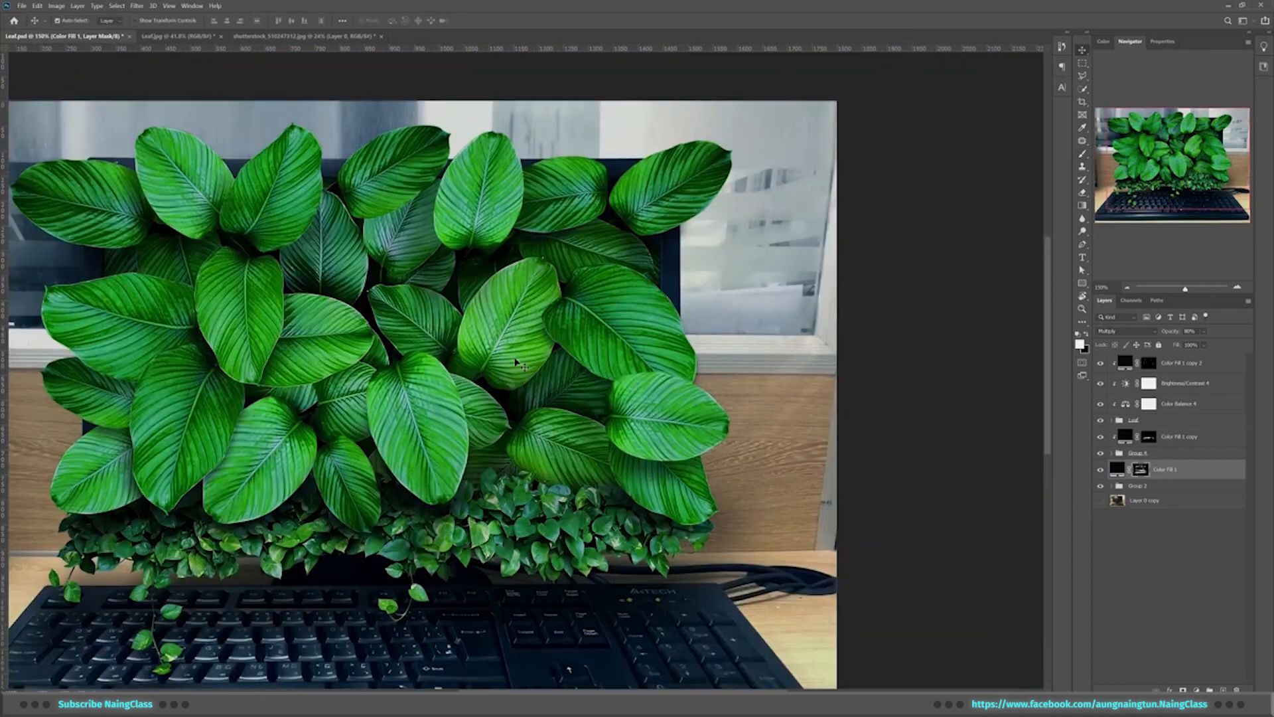
left_click(294, 320)
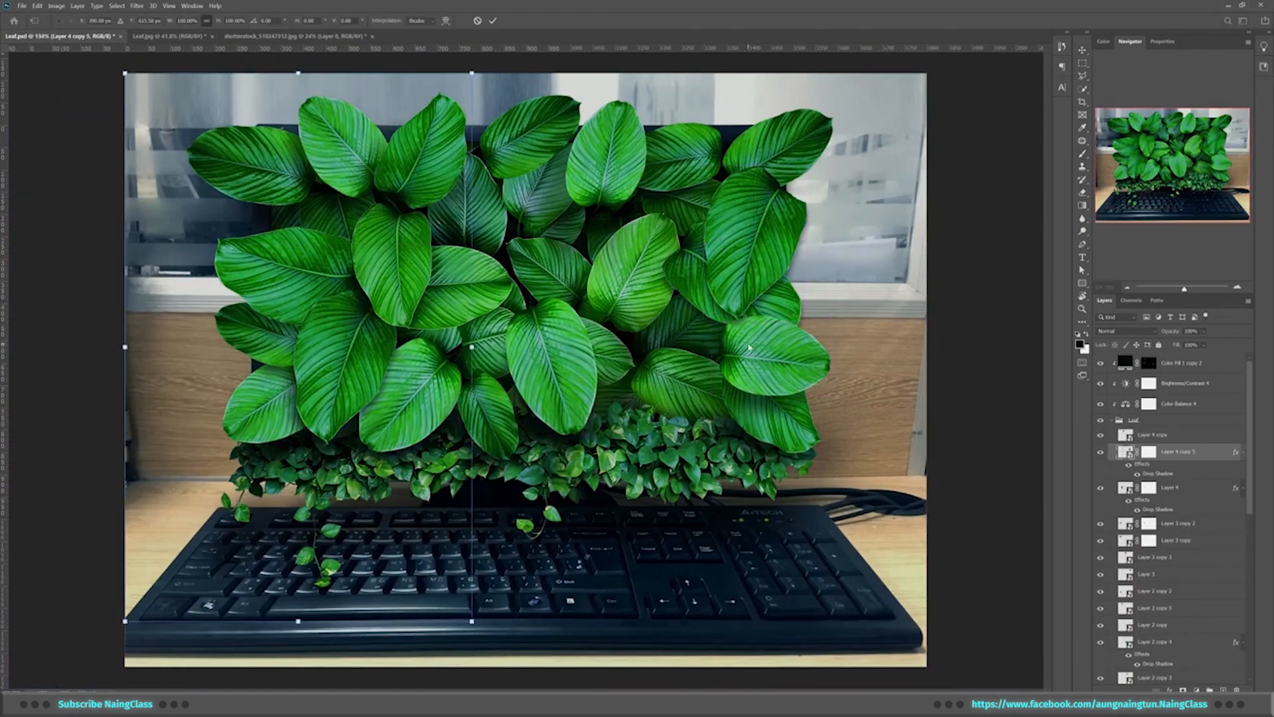
left_click_drag(358, 363, 763, 252)
left_click_drag(1202, 373, 1236, 688)
key("ctrl+t")
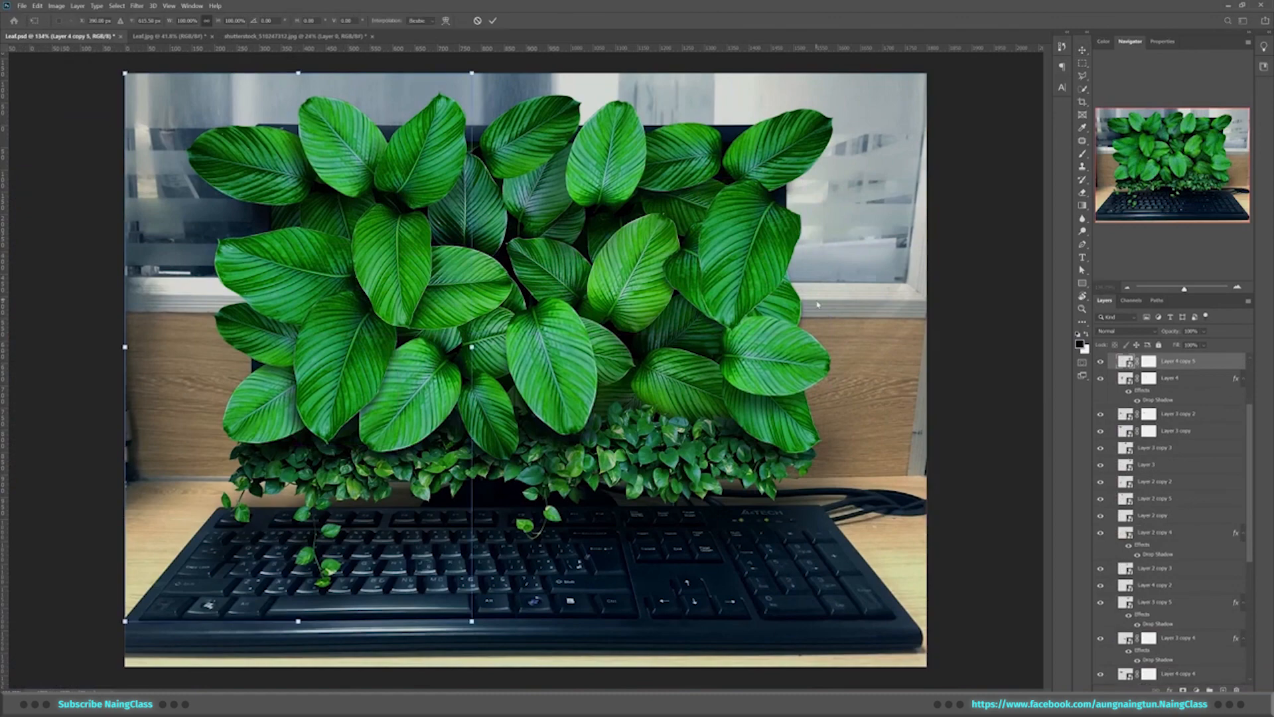
key("Escape")
left_click_drag(1144, 365, 1236, 689)
Rotate and reposition the copied leaf so it points outward beneath the upper-right leaf
key("ctrl+t")
left_click_drag(812, 339, 854, 244)
left_click_drag(763, 254, 800, 223)
left_click_drag(866, 218, 860, 210)
right_click(814, 216)
left_click(789, 187)
key("Return")
Move the copied leaf's layer down to just above Layer 3 copy 5, behind the neighbouring leaves
left_click_drag(1168, 362, 1172, 592)
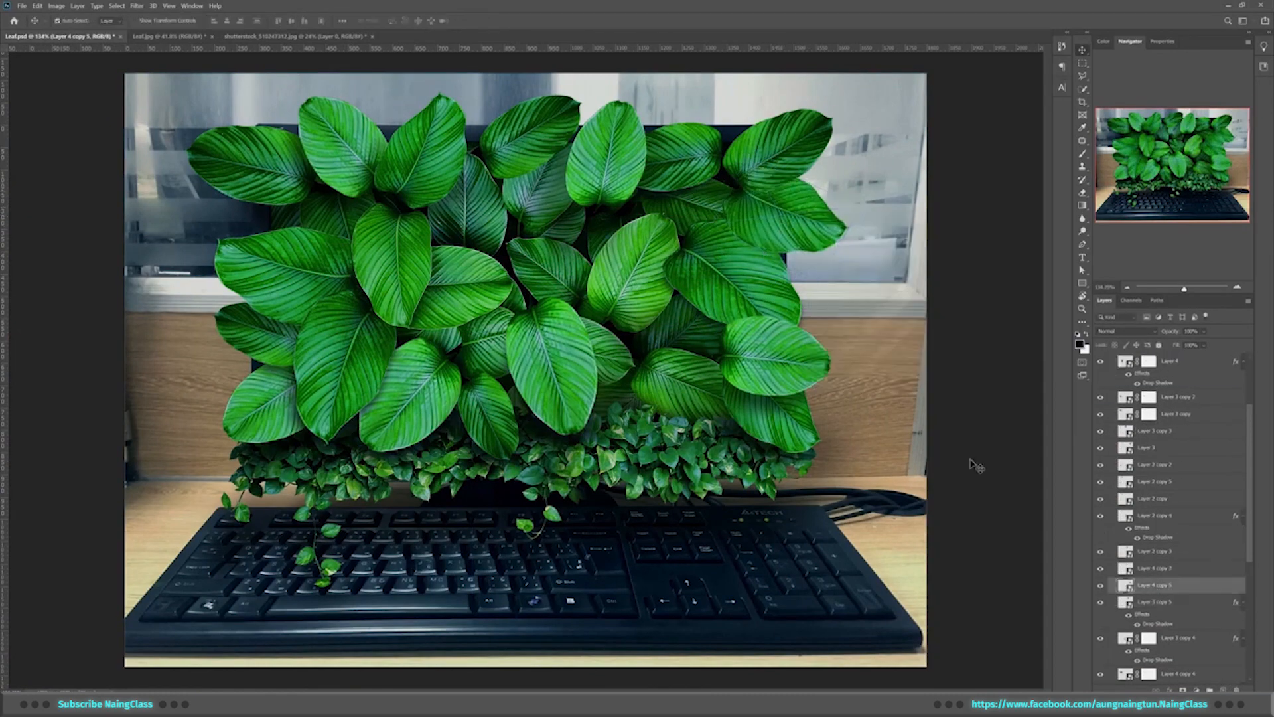
scroll(853, 240, "up", 4)
key("ctrl+t")
key("Return")
scroll(837, 297, "down", 3)
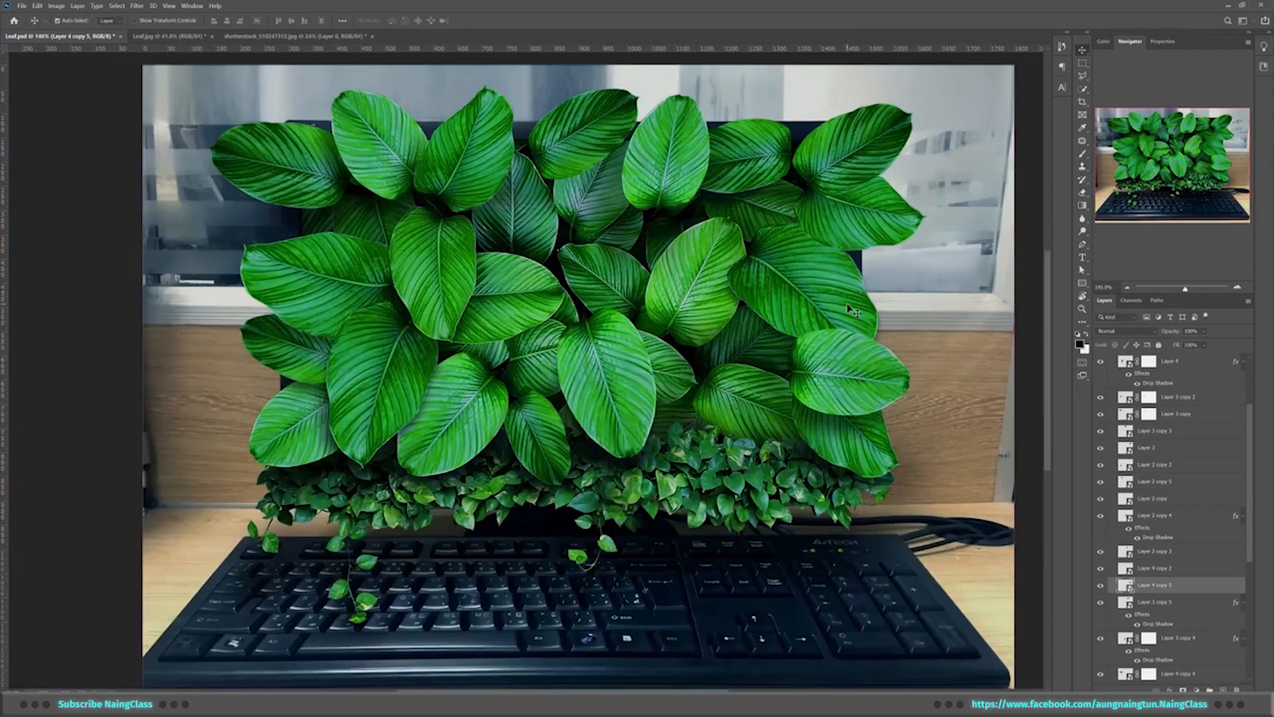
Brush shadow onto the copied leaf beneath the upper-right leaf on the Color Fill 1 copy 2 mask
left_click(848, 306)
left_click_drag(1249, 578, 1248, 612)
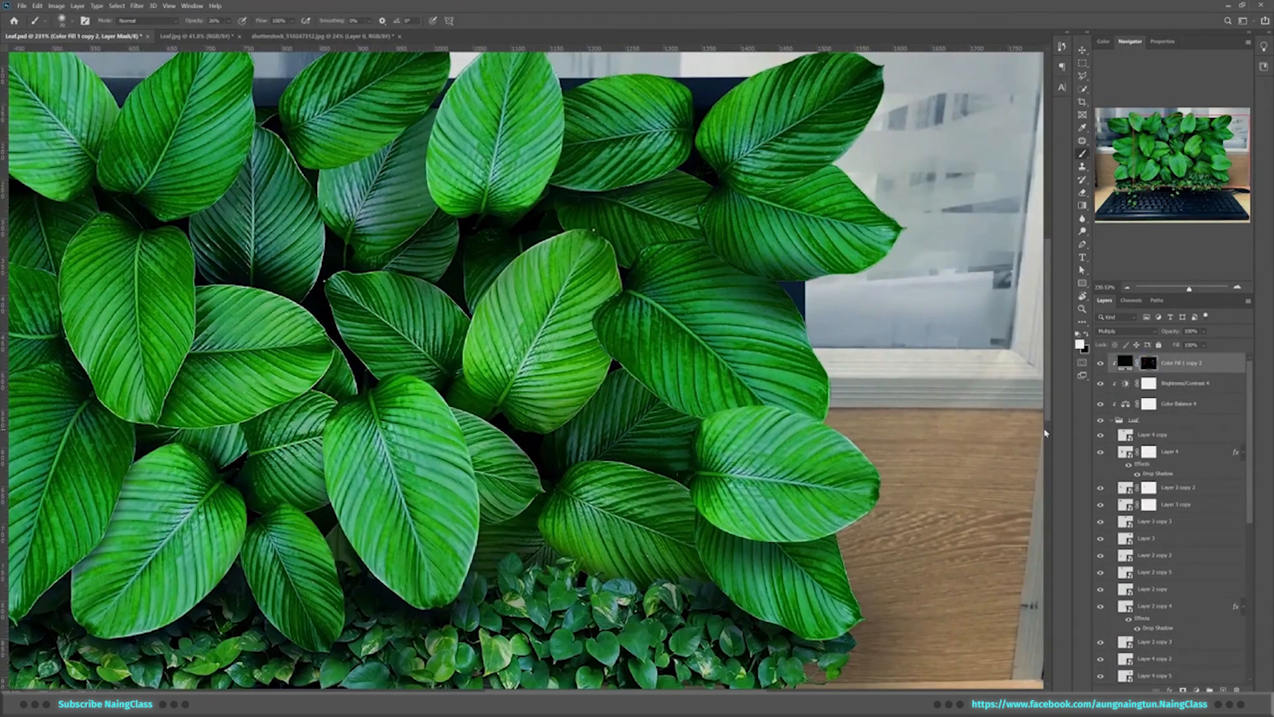
left_click_drag(751, 198, 796, 197)
key("x")
left_click(768, 292)
key("x")
left_click(800, 183)
key("x")
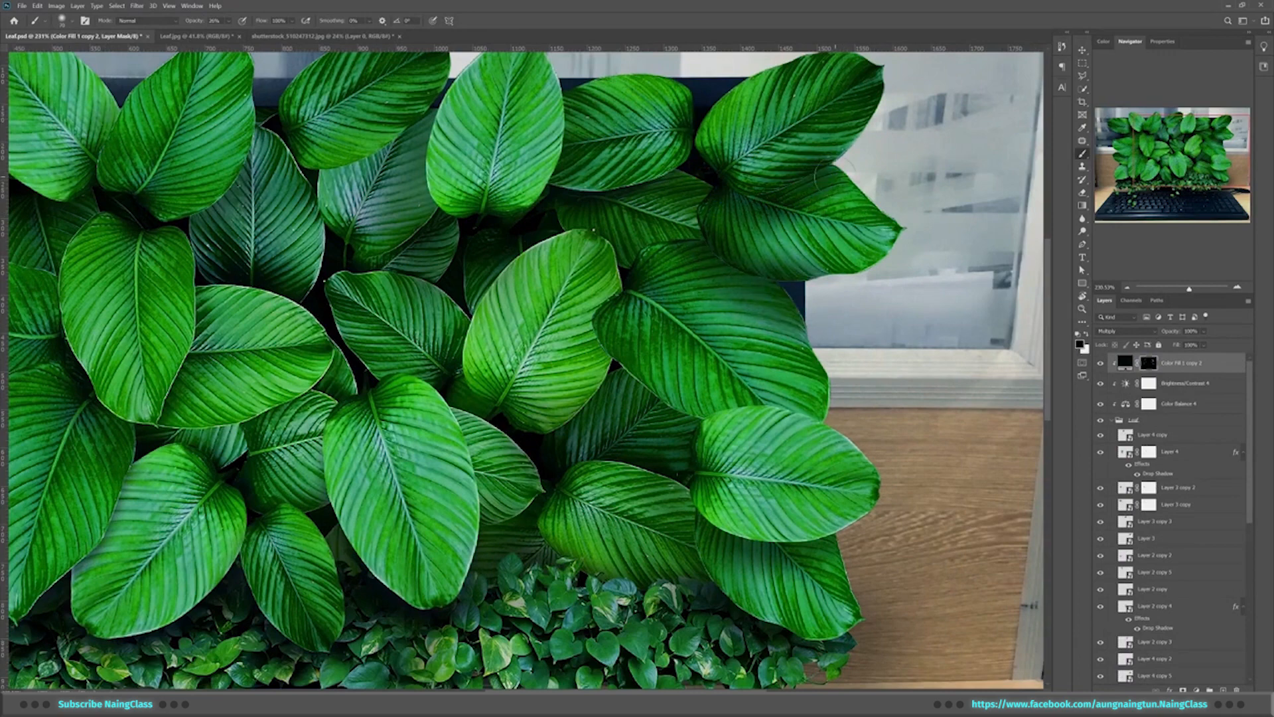
Touch up the leaf shadow on the Color Fill 1 mask and collapse Group 2 and the Leaf group
key("v")
left_click(783, 105)
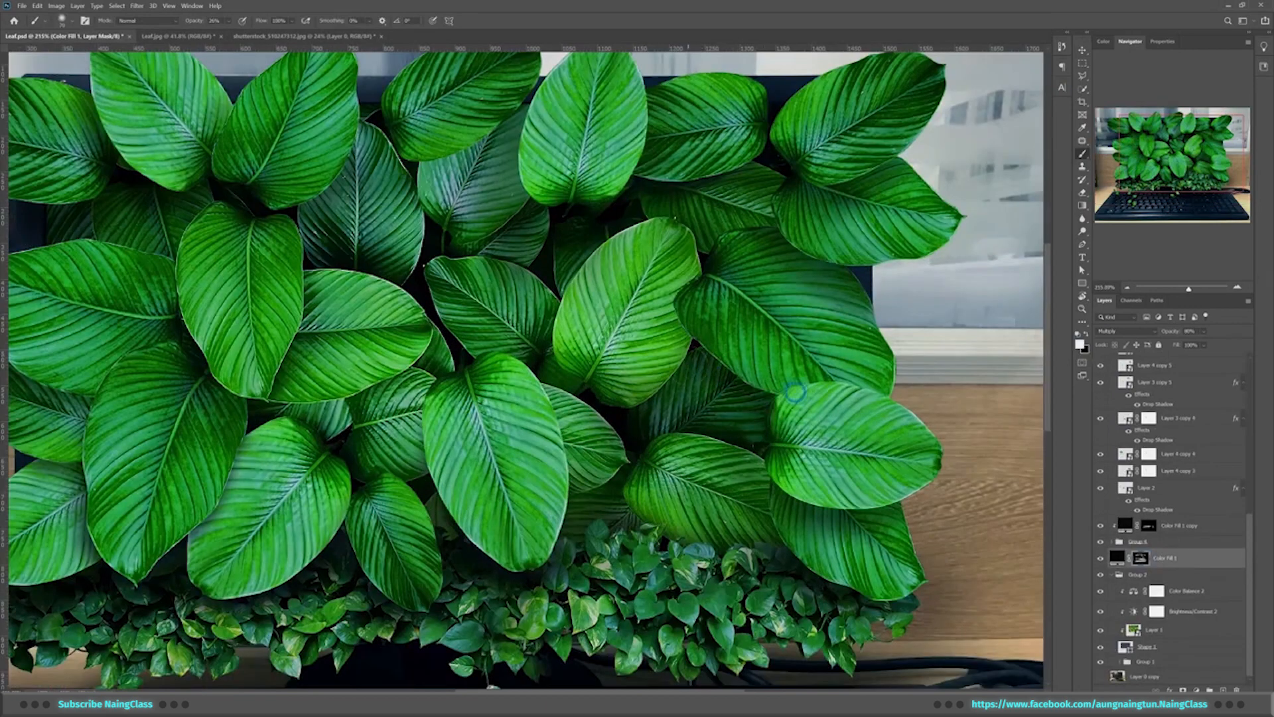
key("x")
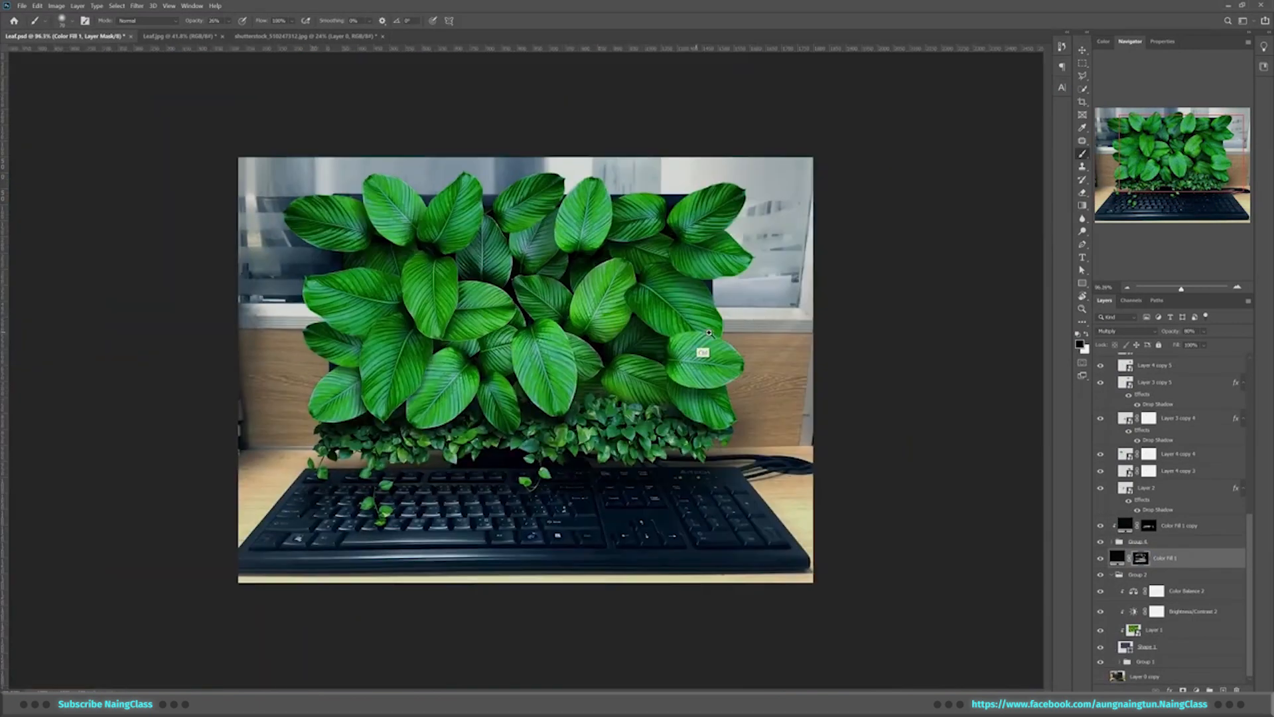
key("ctrl+0")
left_click(1112, 575)
scroll(1112, 477, "up", 2)
left_click(1112, 407)
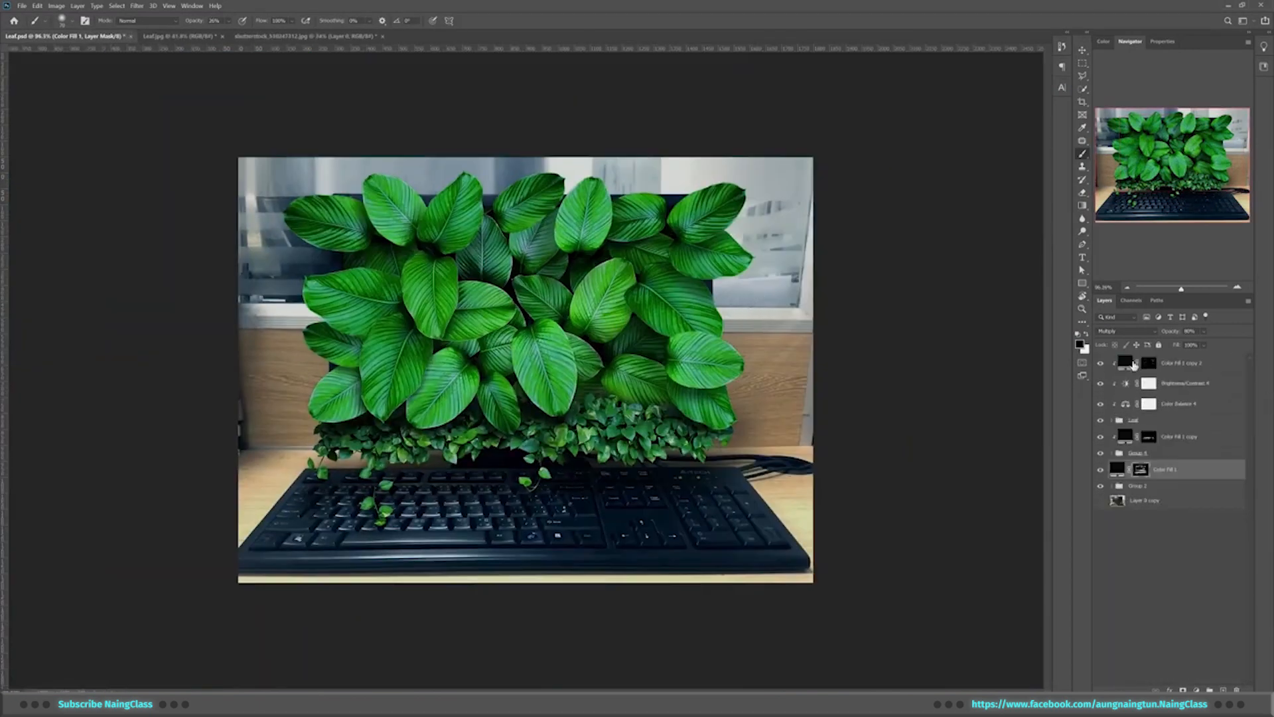
Add a dark blue Solid Color fill layer directly above Color Fill 1 copy 2
left_click(1178, 369)
left_click(1196, 688)
left_click(1204, 509)
left_click(382, 186)
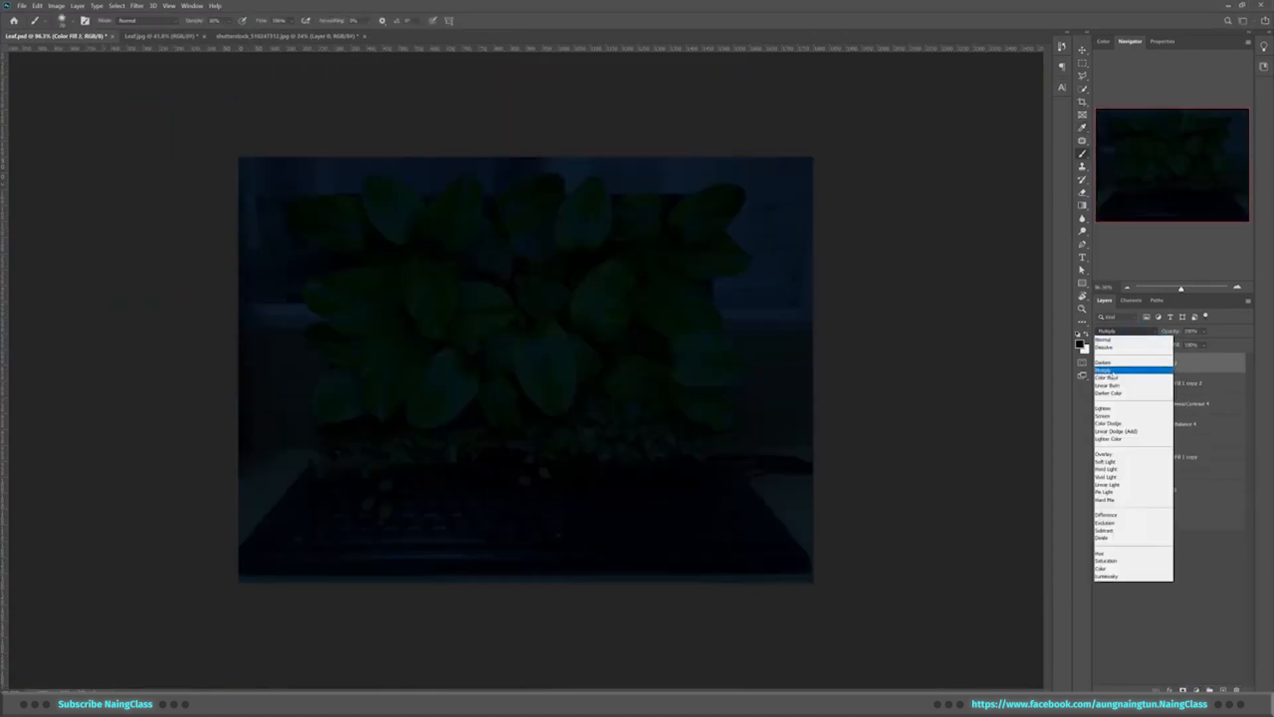
Preview blend modes for the dark blue fill layer, choose Lighten and reduce its opacity
key("Down")
key("Down")
key("Down")
key("Down")
key("Down")
key("Down")
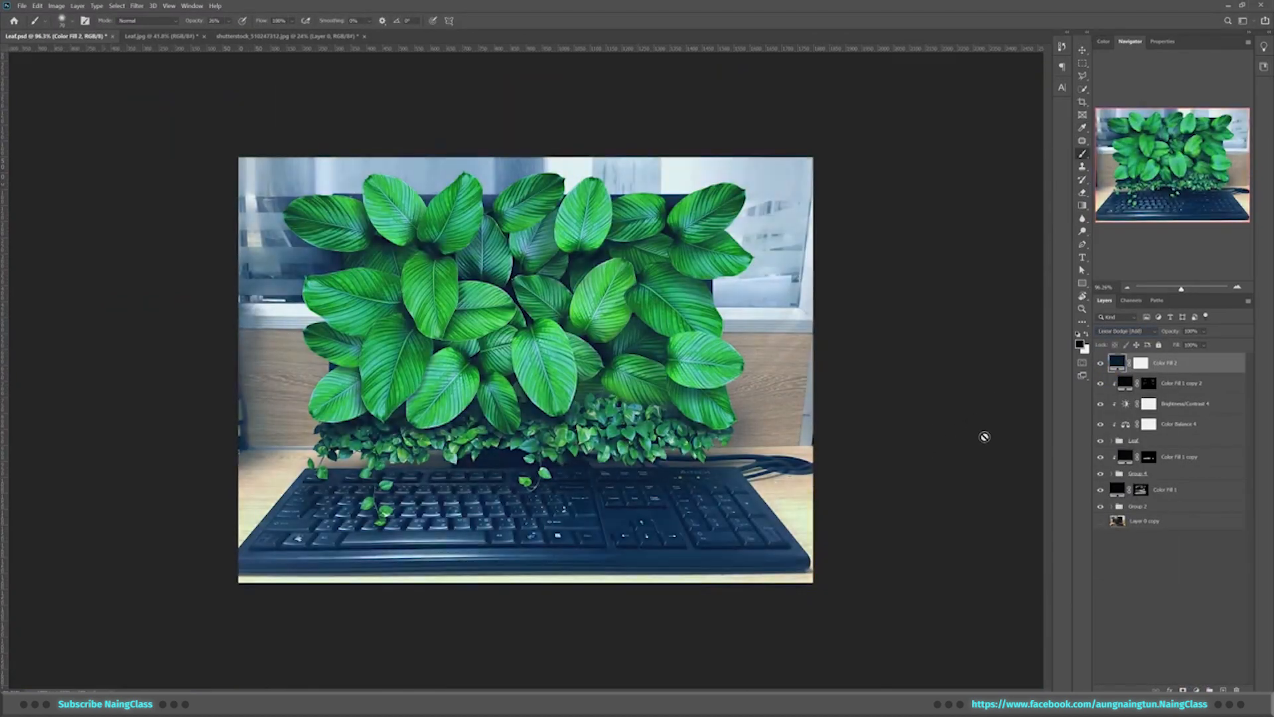
key("Down")
key("Down")
key("Down")
key("Down")
key("Down")
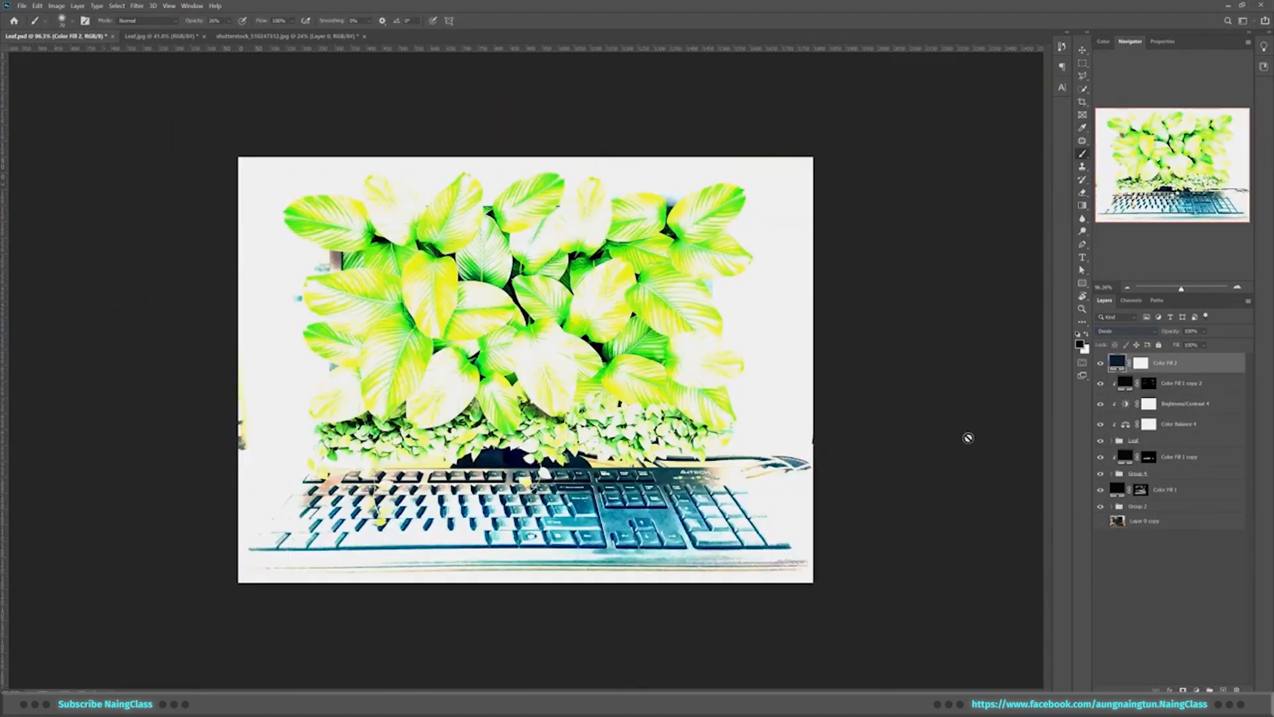
left_click(1126, 330)
left_click(1103, 408)
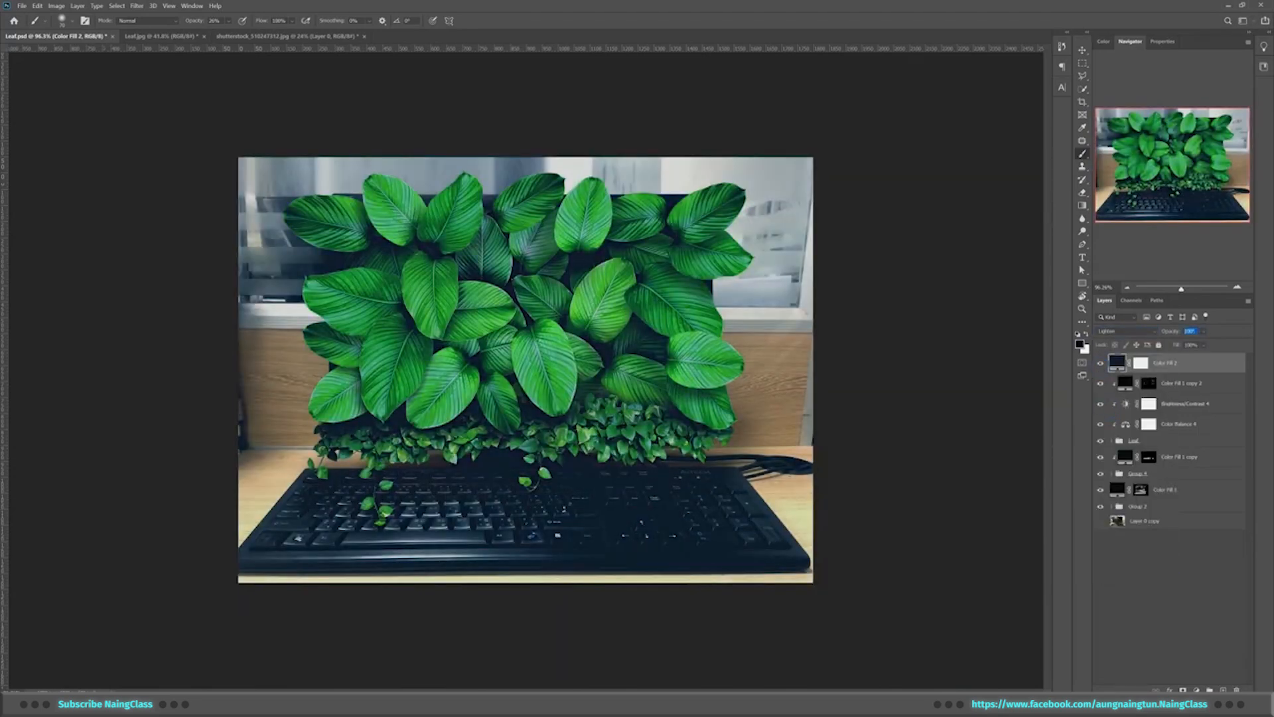
scroll(687, 420, "up", 5)
scroll(687, 420, "down", 6)
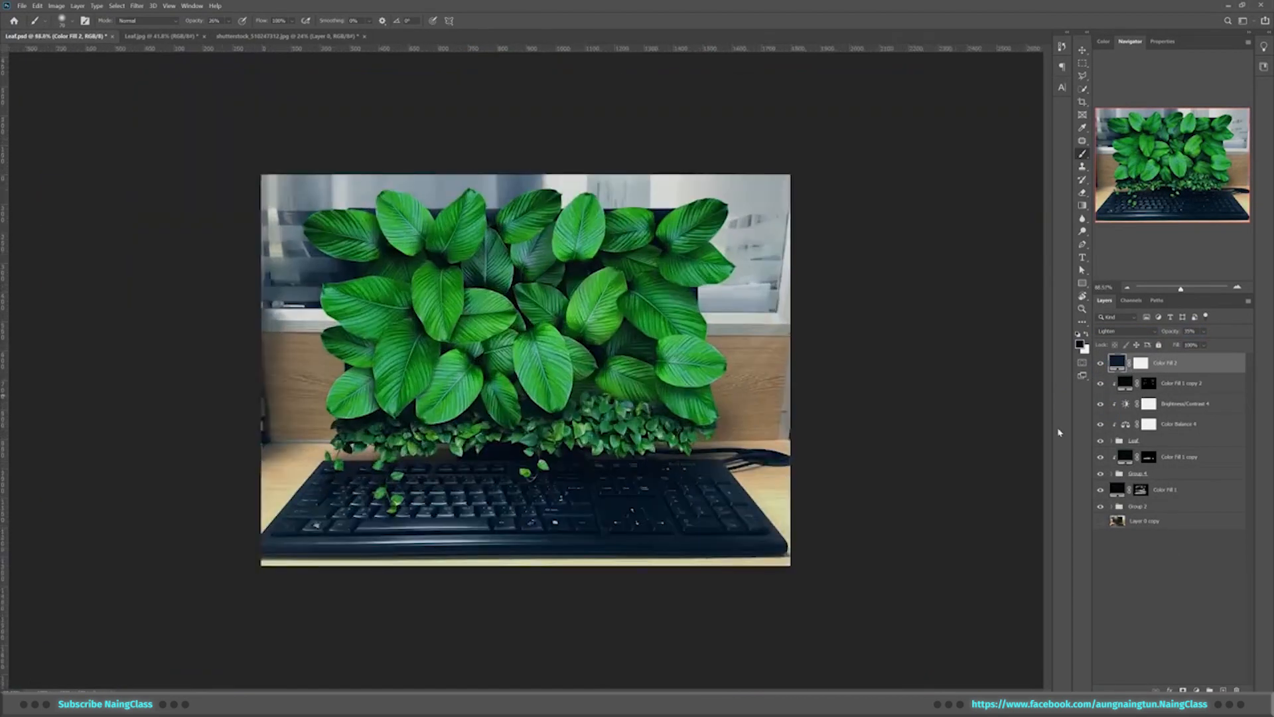
Add another dark blue Solid Color fill layer on top and set its blend mode to Multiply
left_click(1196, 688)
left_click(1205, 517)
left_click(392, 196)
key("Return")
left_click(1126, 330)
Brush out the centre of the Color Fill 3 mask to form a vignette and lower the layer's opacity
left_click(1141, 368)
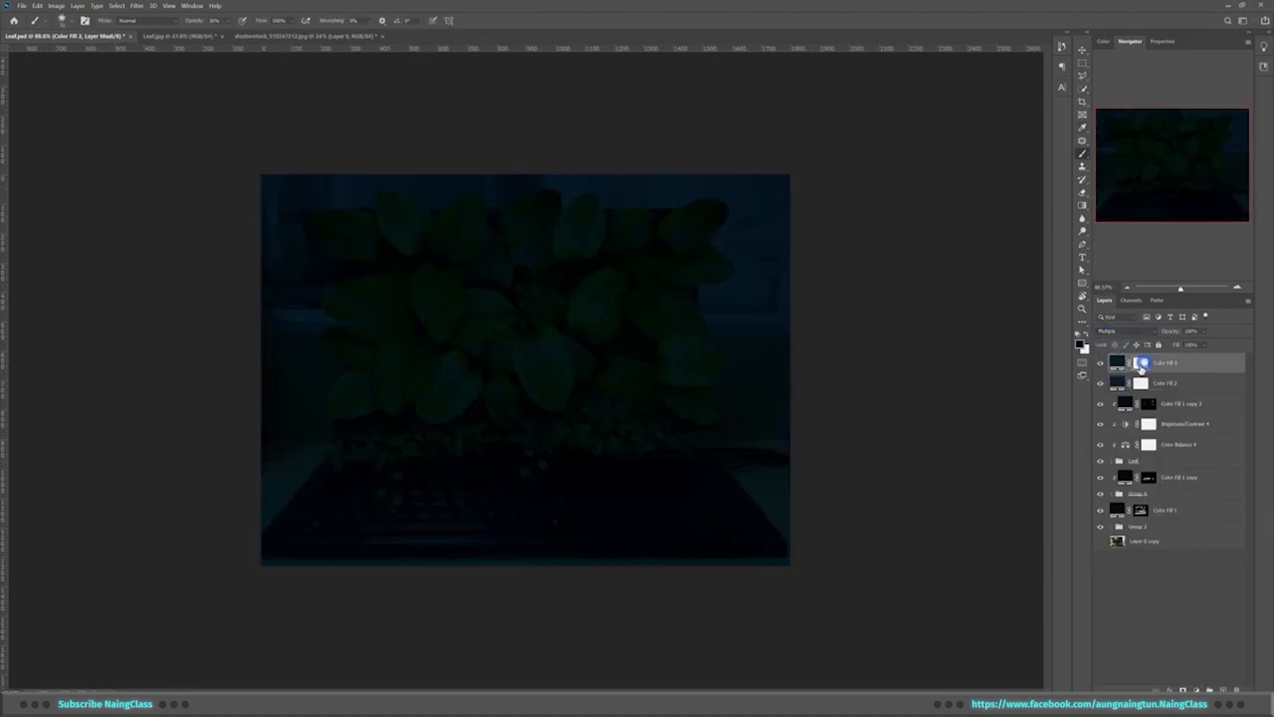
mouse_move(528, 379)
left_mouse_down()
mouse_move(497, 364)
mouse_move(512, 370)
mouse_move(458, 371)
mouse_move(531, 363)
left_mouse_up()
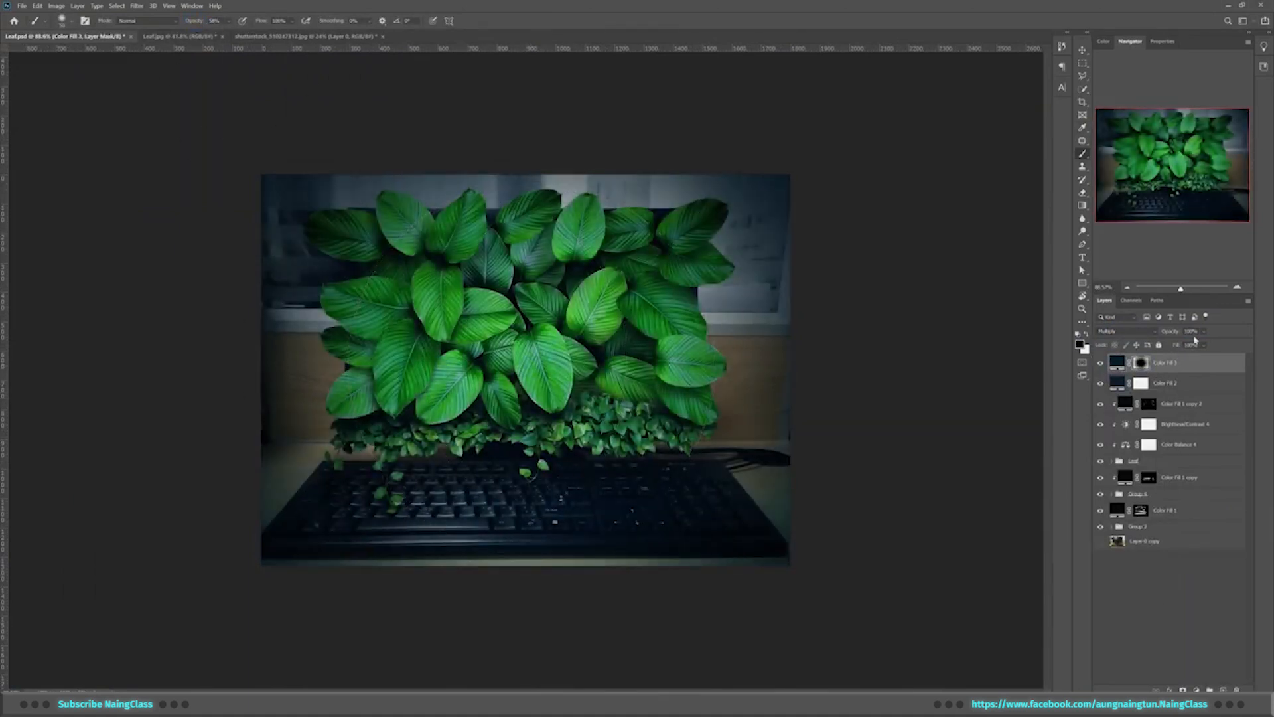
left_click_drag(1171, 331, 1123, 398)
left_click(1100, 363)
left_click(1101, 363)
scroll(782, 385, "down", 1)
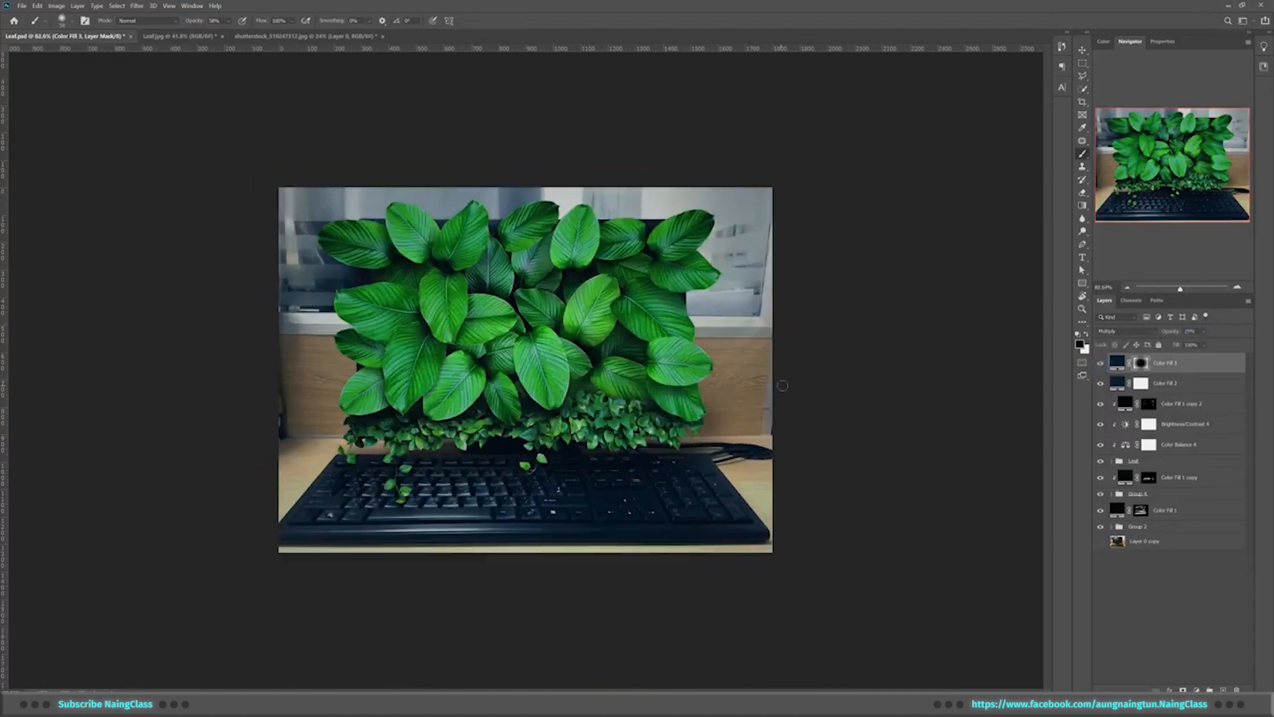
scroll(783, 386, "up", 1)
Draw an unfilled rectangle about 918 by 471 px with a white stroke above Color Fill 1 copy 2 and nudge it into place over the leaves
left_click(1191, 405)
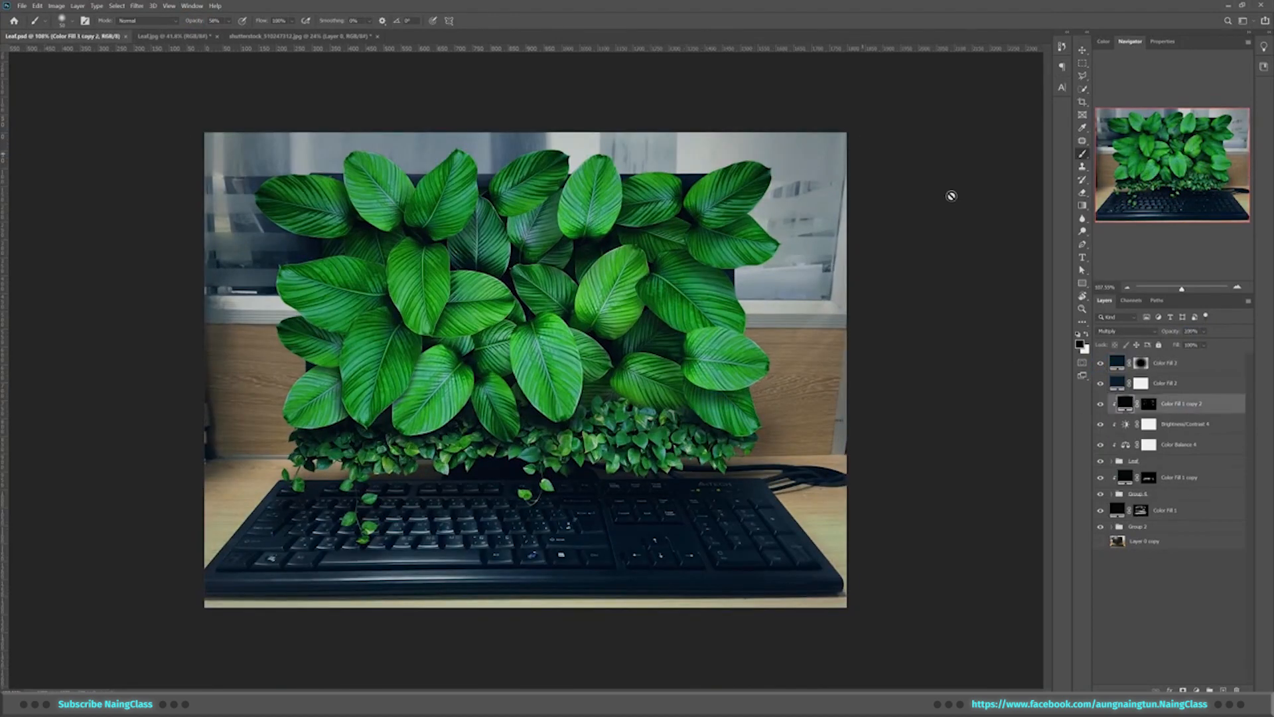
left_click_drag(687, 386, 688, 389)
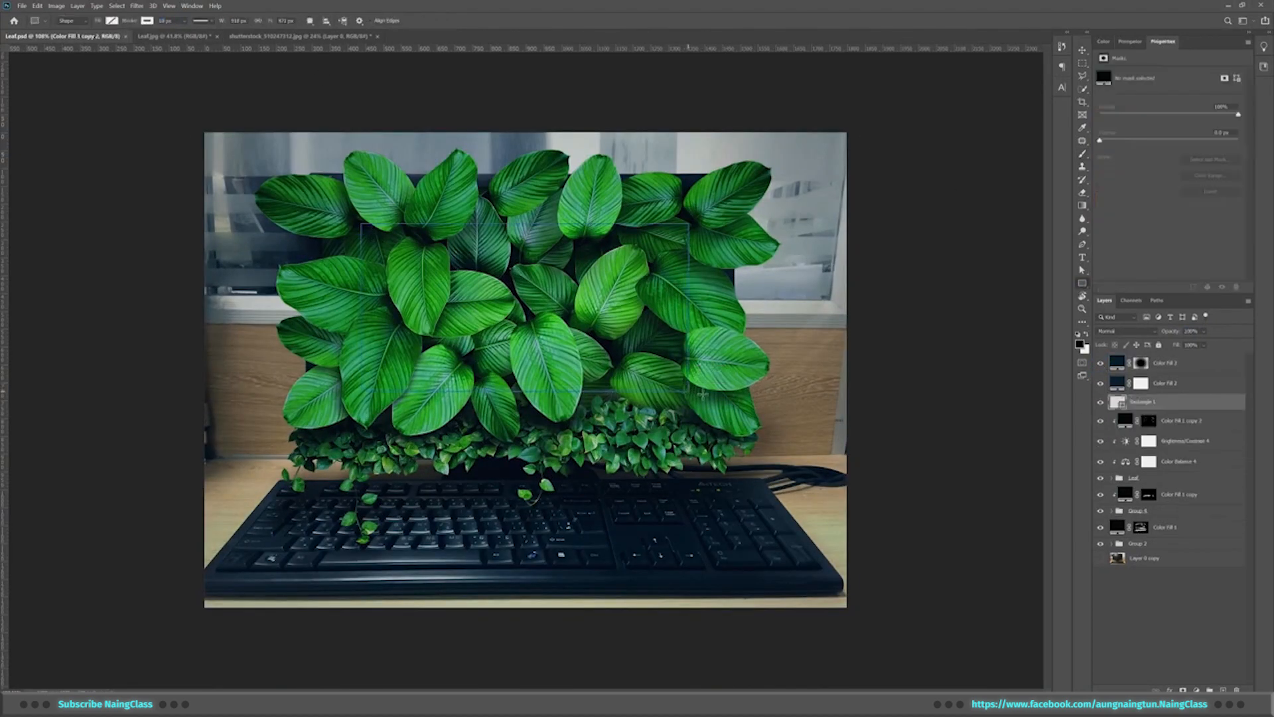
key("a")
key("v")
key("shift+Left")
key("shift+Up")
key("shift+Up")
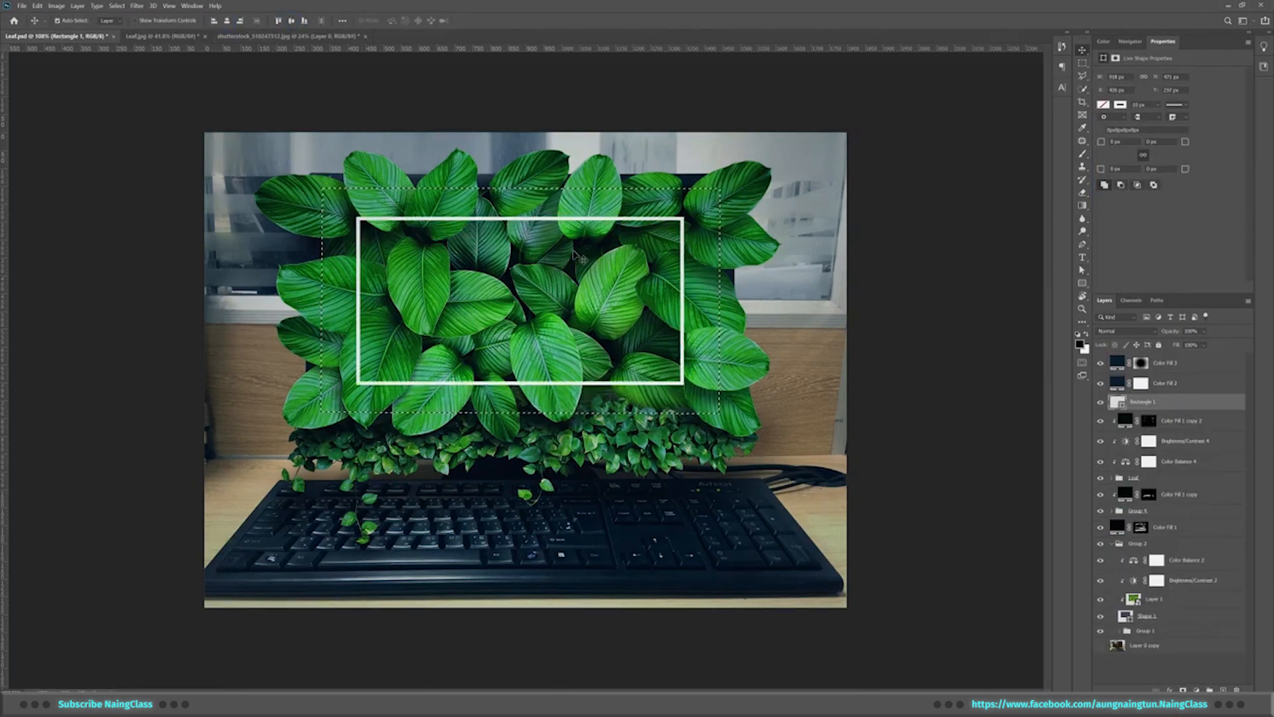
key("ctrl+0")
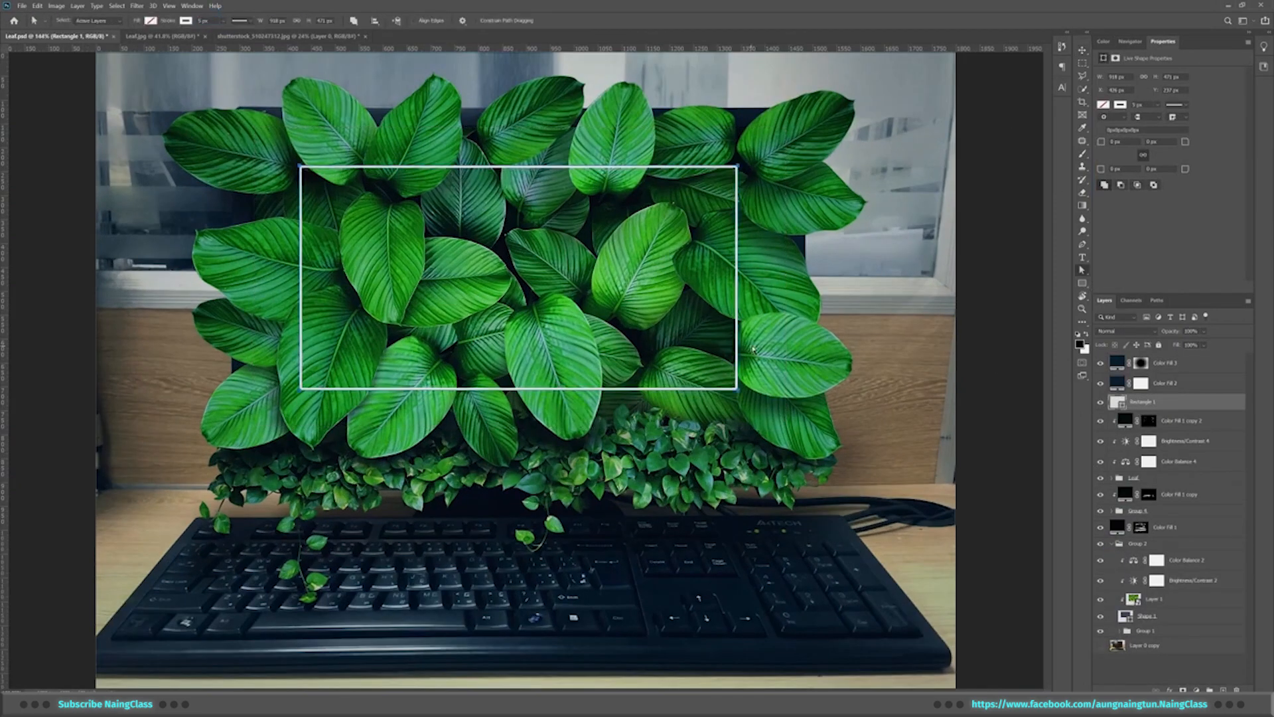
Add a white text layer reading MORE in the DIN OT font
key("t")
left_click(110, 20)
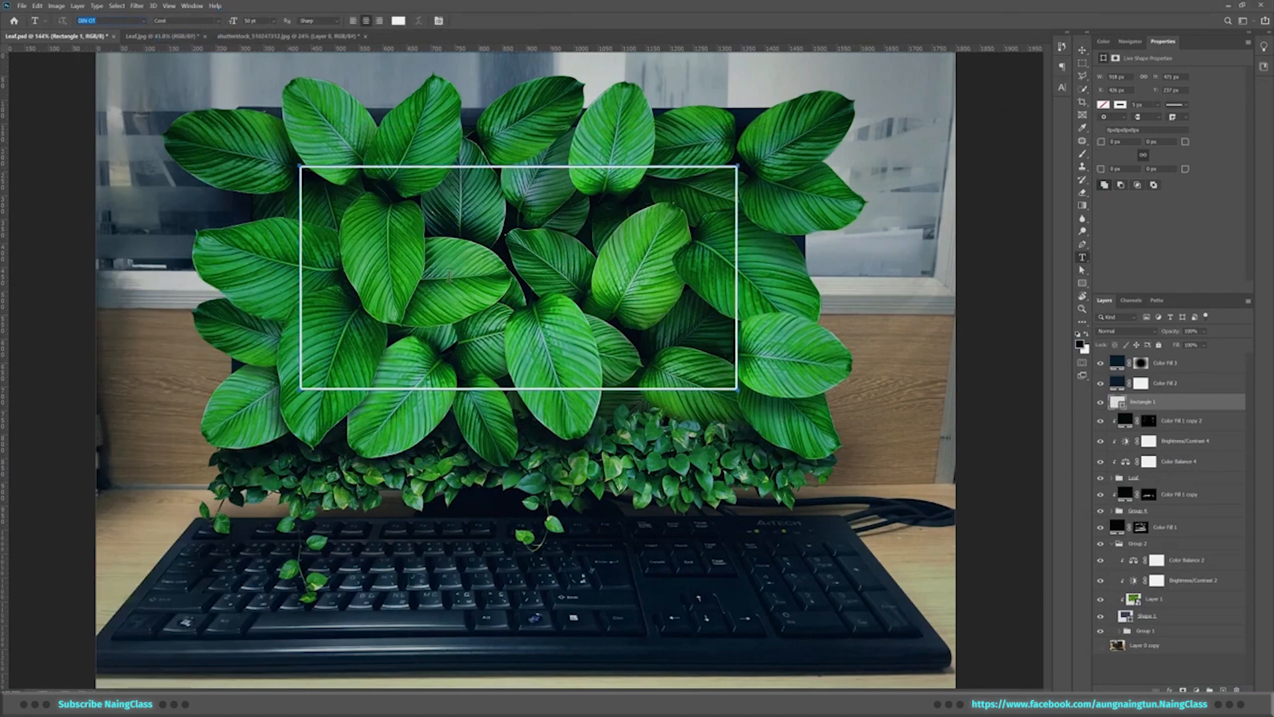
left_click(449, 276)
key("Escape")
left_click(805, 262)
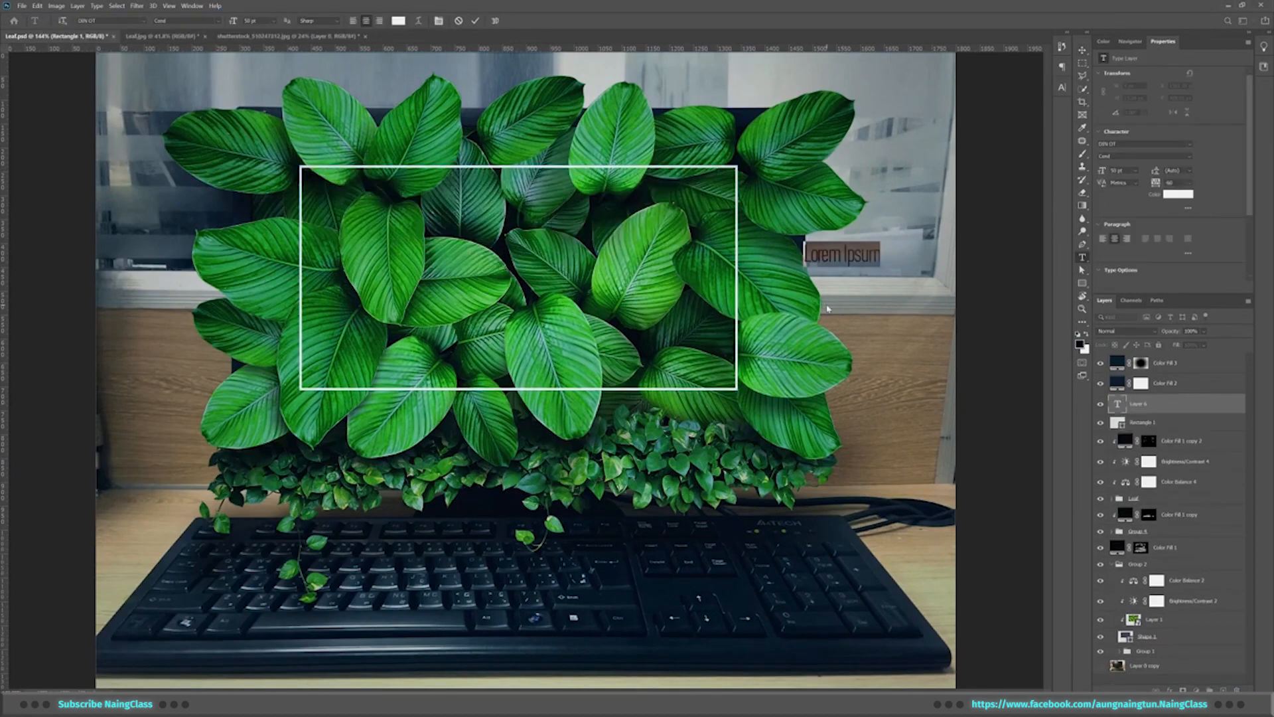
Scale the MORE text and position it inside the upper half of the white rectangle
key("ctrl+t")
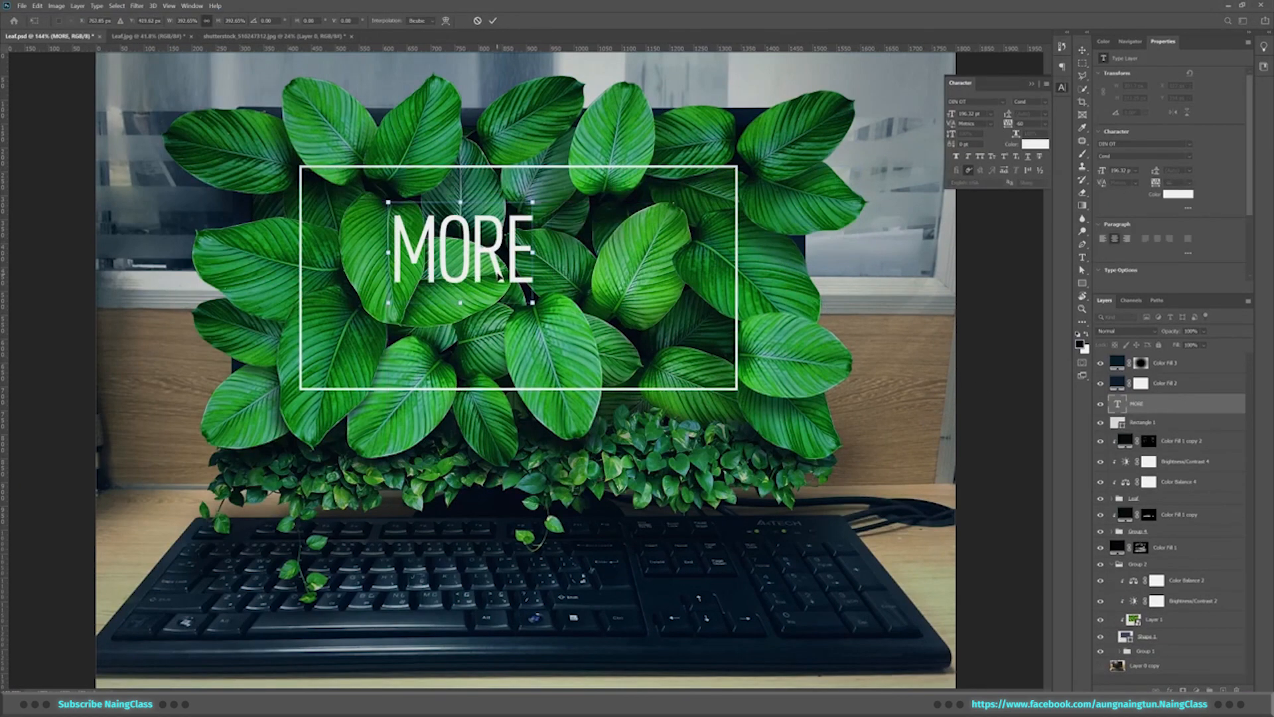
left_click_drag(517, 282, 525, 272)
left_click_drag(403, 196, 418, 207)
left_click_drag(485, 238, 468, 226)
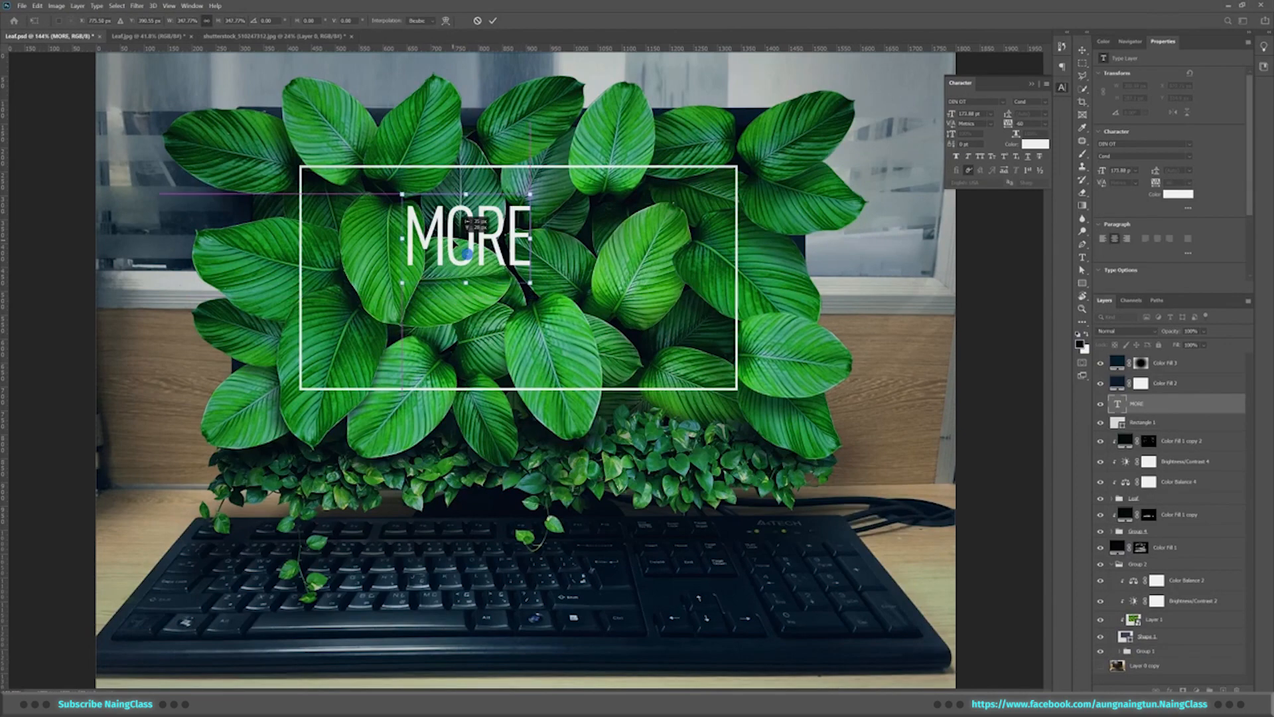
key("Return")
key("v")
Hide Color Fill 2 and Color Fill 3, and duplicate MORE just below and to its right as LEAF
left_click_drag(1100, 362, 1100, 384)
left_click_drag(471, 241, 520, 309)
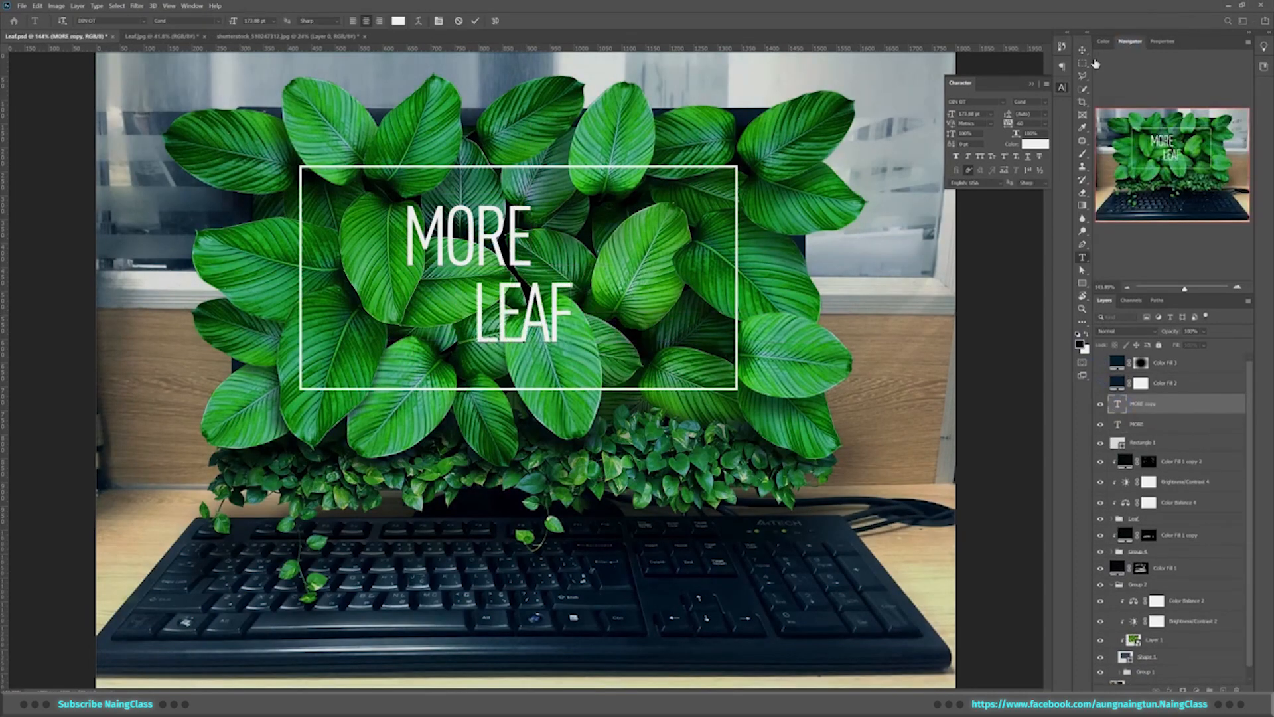
left_click_drag(521, 305, 550, 304)
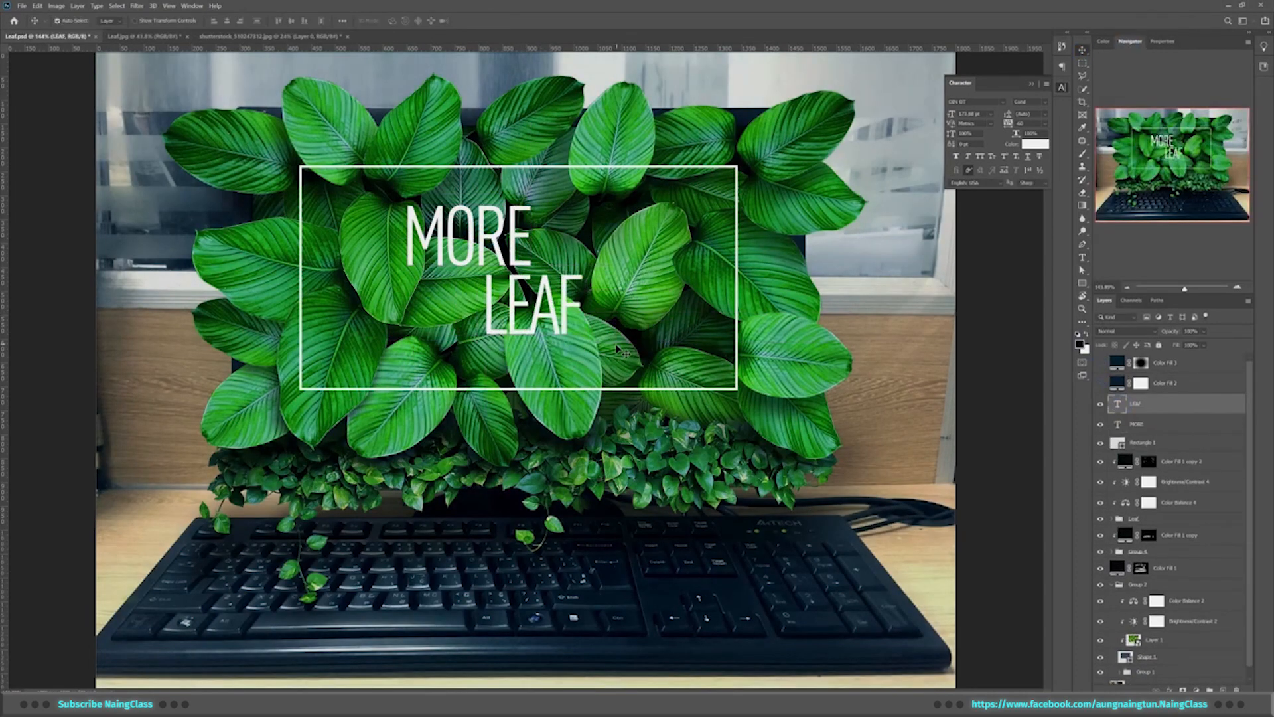
scroll(515, 345, "up", 2)
Duplicate the LEAF layer twice, reduce the top layer to the letter L and move it left
key("t")
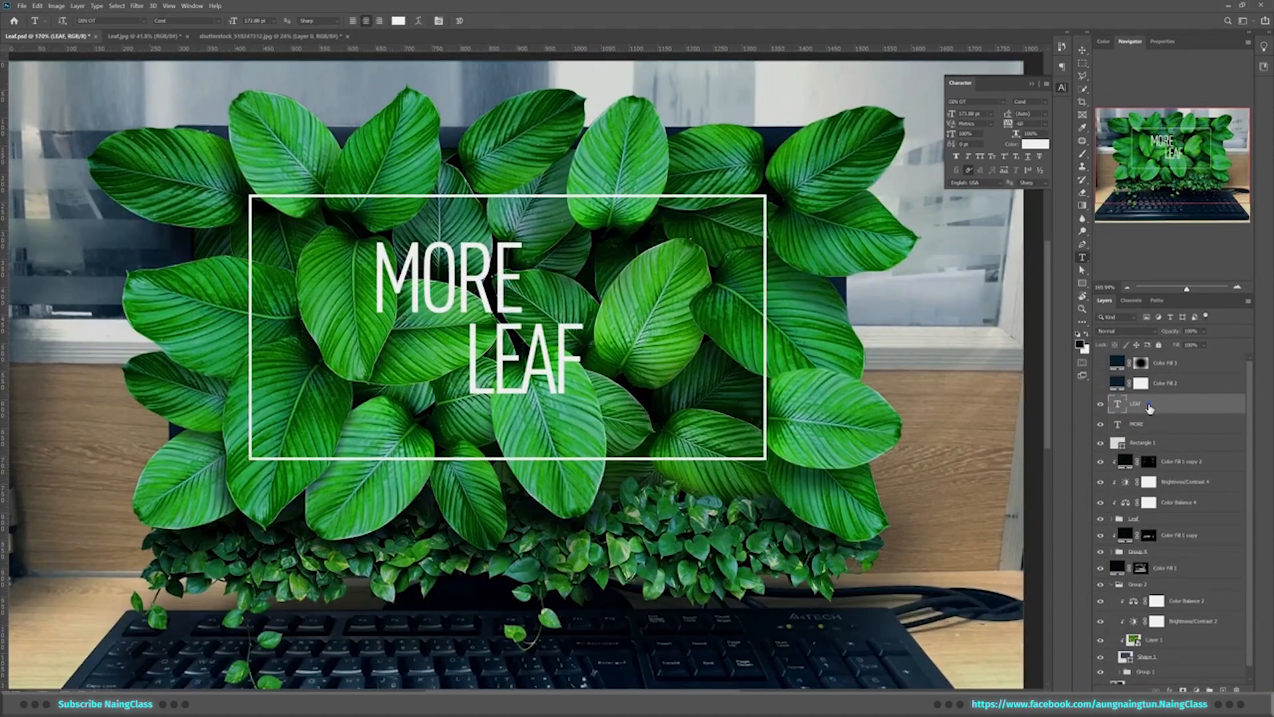
left_click_drag(1149, 405, 1139, 452)
left_click(1128, 424)
left_click_drag(581, 364, 506, 363)
key("BackSpace")
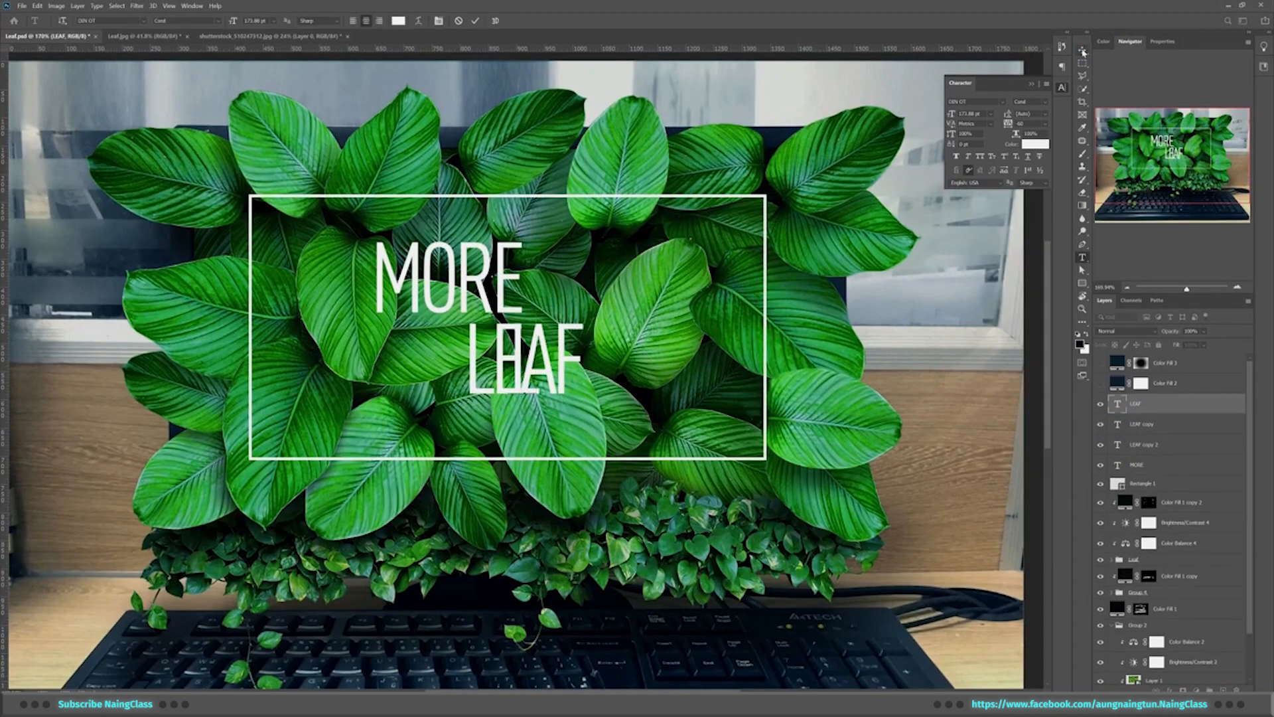
left_click(1082, 51)
left_click_drag(1100, 424, 1100, 445)
left_click_drag(515, 363, 436, 364)
Change the first LEAF copy to AF and the second LEAF copy to a single E
left_click(1100, 424)
double_click(1117, 424)
key("BackSpace")
left_click(1082, 50)
left_click_drag(539, 364, 513, 358)
left_click(1100, 443)
double_click(1117, 444)
type("E")
Delete the final E from the MORE text so it reads MOR
left_click(1083, 51)
double_click(506, 278)
left_click_drag(492, 275, 568, 270)
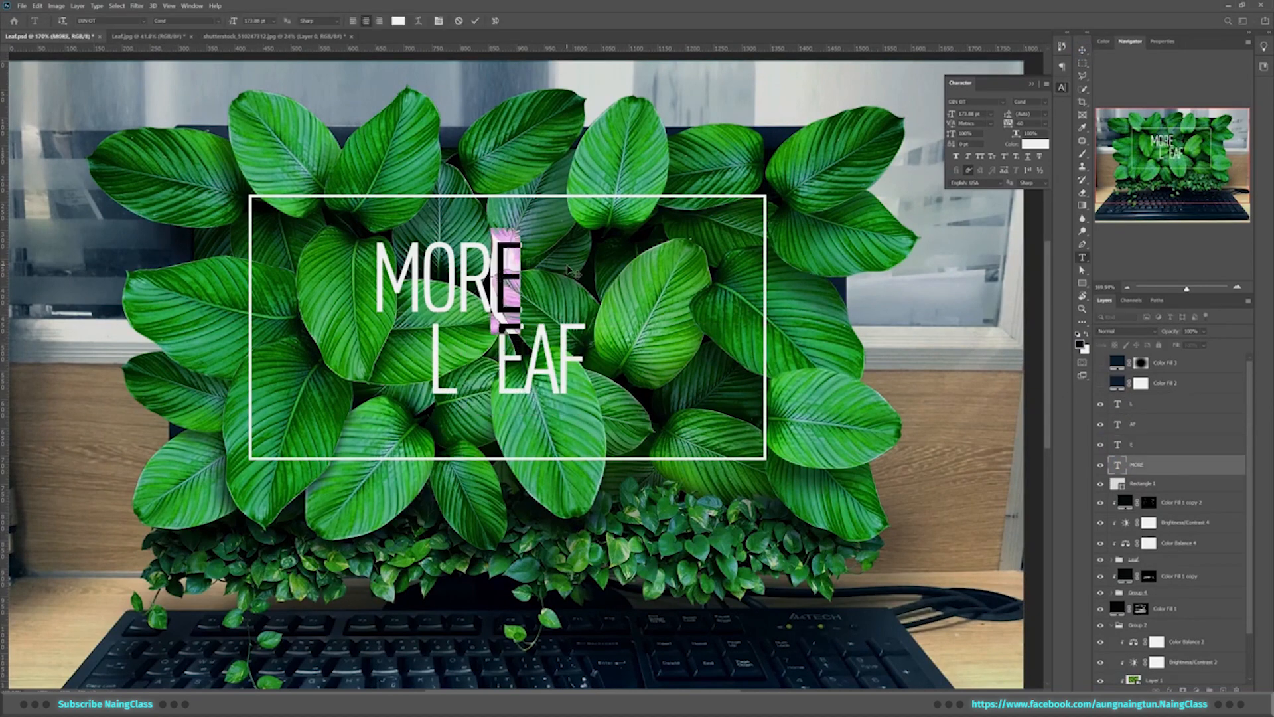
key("BackSpace")
key("ctrl+Return")
Enlarge the separate E so it spans both text lines and give it a lighter font style
left_click(512, 332, "ctrl")
key("ctrl+t")
left_click_drag(527, 311, 556, 213)
left_click_drag(556, 417, 569, 438)
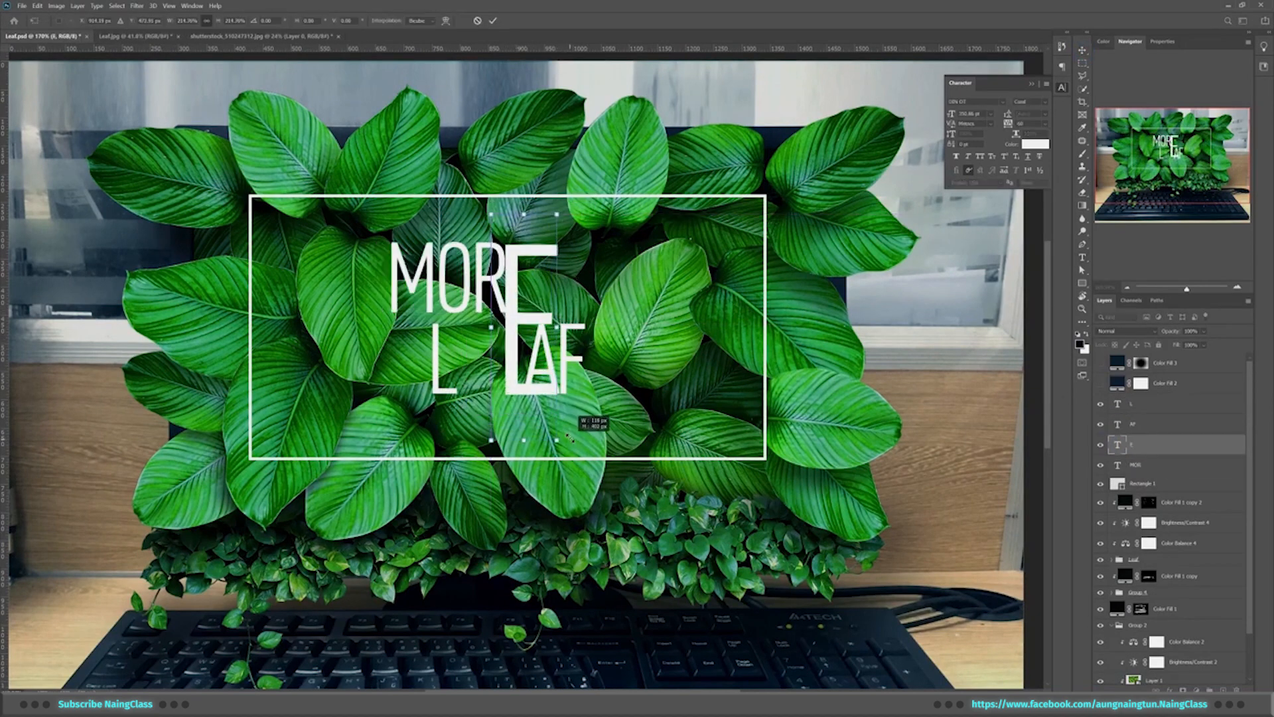
key("Return")
double_click(1118, 444)
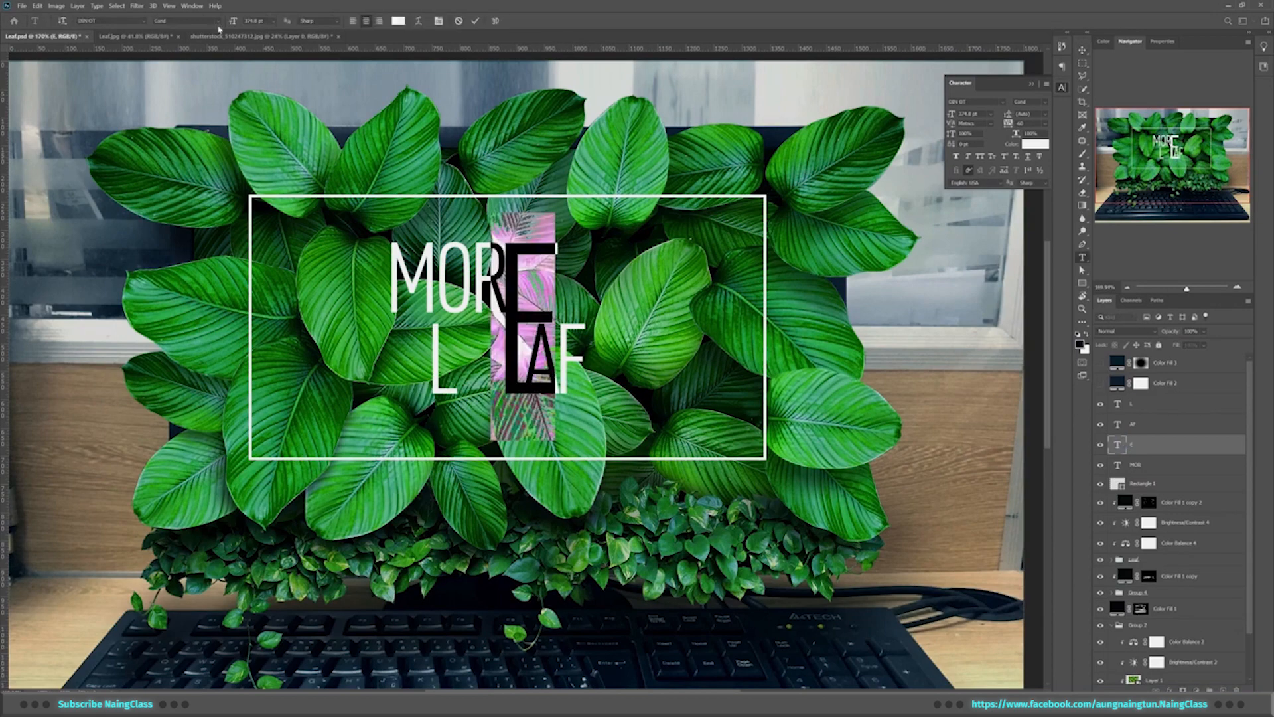
left_click(216, 22)
left_click(186, 39)
Arrange MOR, AF and L around the large E so the two lines read MORE LEAF
left_click(1082, 50)
left_click_drag(494, 286, 492, 285)
left_click_drag(564, 359, 601, 358)
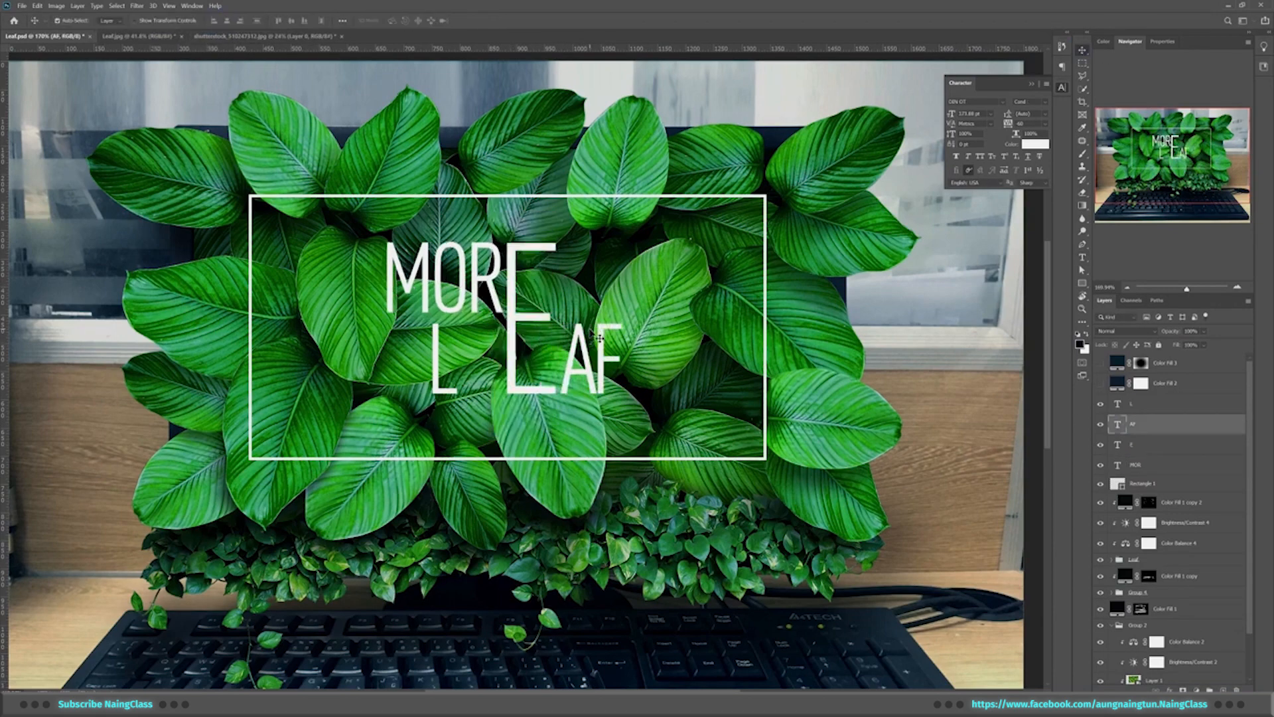
left_click(444, 392)
key("ctrl+minus")
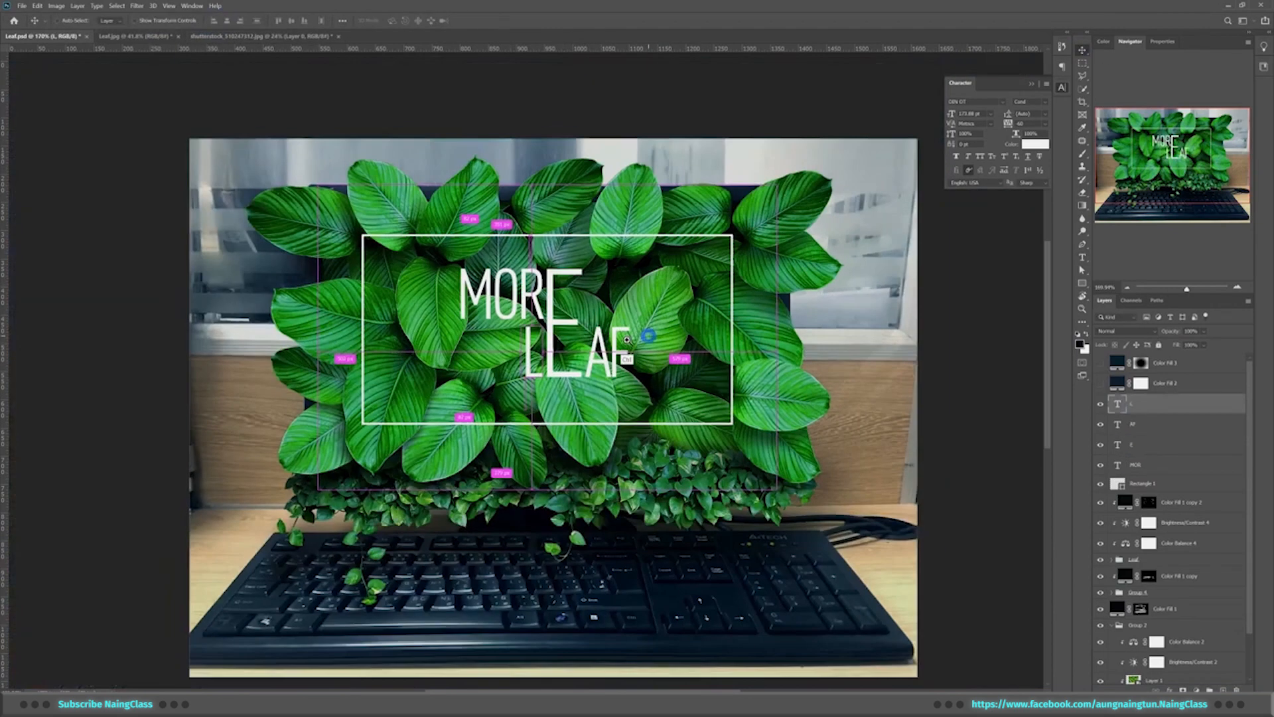
Group the title's text layers, and nest that group together with the frame rectangle in a second group
left_click(1146, 467, "shift")
key("ctrl+g")
left_click(1144, 415)
left_click(1149, 401, "shift")
scroll(469, 264, "up", 5)
left_click(1155, 416)
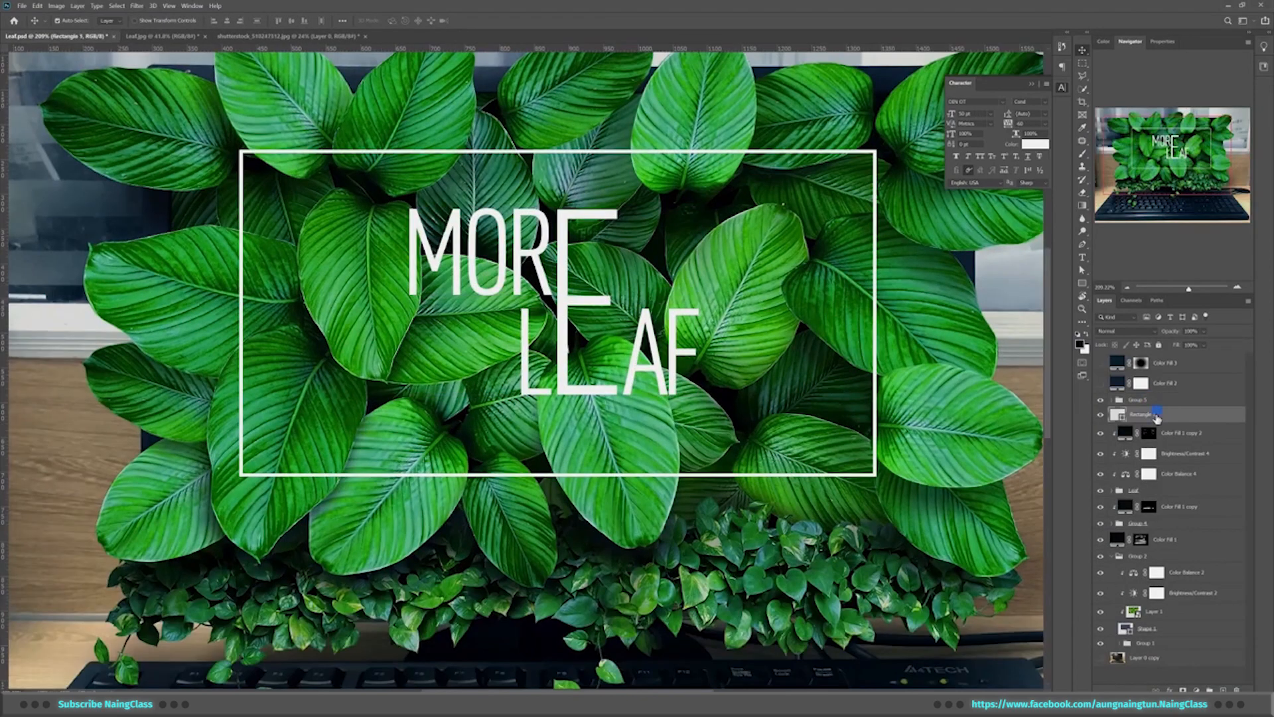
left_click(1148, 402, "shift")
key("ctrl+g")
Add a layer mask to the new outer group and choose the Hard Round brush
left_click(1183, 688)
key("b")
scroll(767, 425, "up", 4)
right_click(809, 418)
left_click(981, 461)
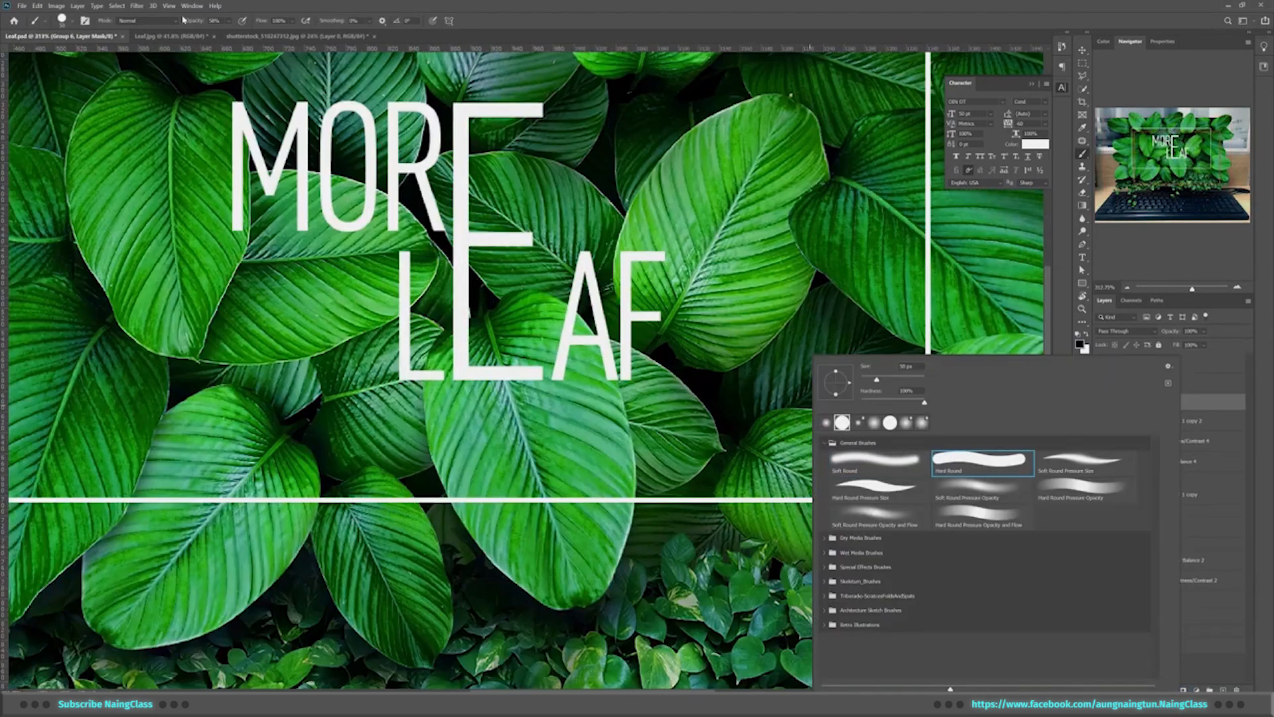
key("Return")
Load the large leaf below the title as a selection and mask out the frame's lower edge where it crosses that leaf
left_click_drag(633, 345, 740, 231)
left_click_drag(694, 373, 762, 372)
left_click(691, 375, "ctrl")
left_click(1125, 657, "ctrl")
left_click_drag(1248, 438, 1248, 425)
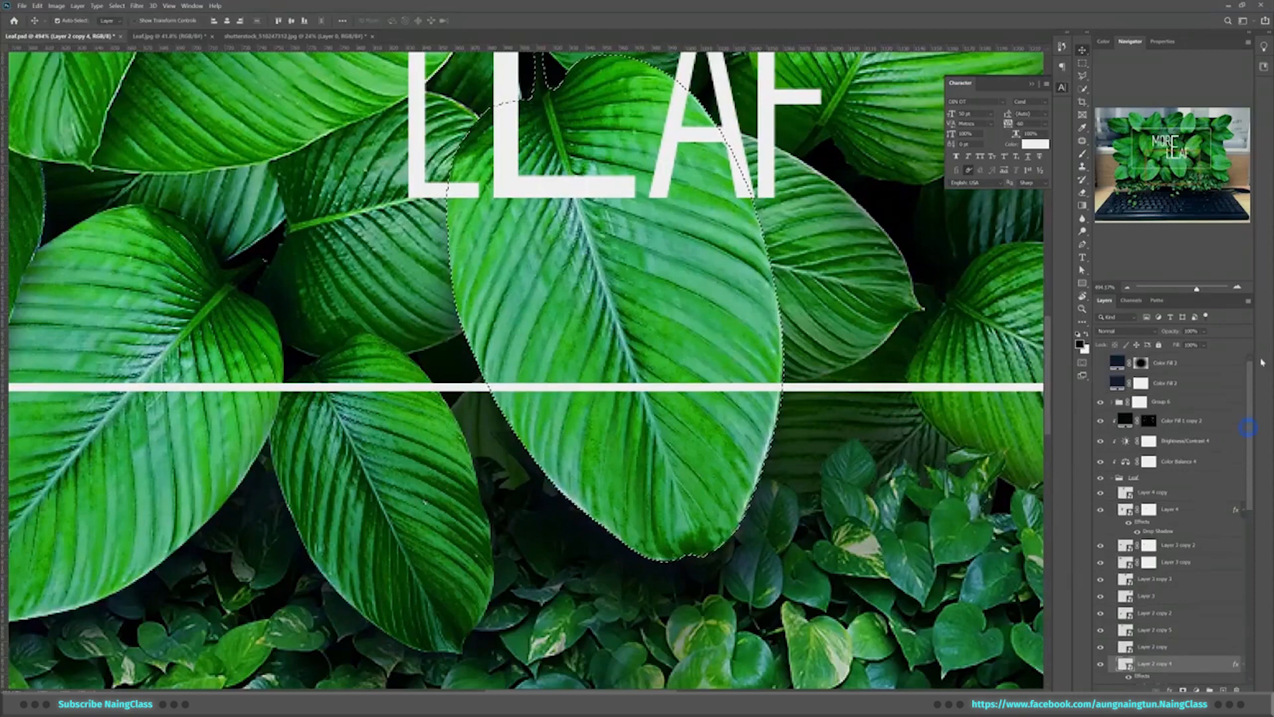
left_click(1139, 402)
mouse_move(559, 376)
left_mouse_down()
mouse_move(535, 386)
mouse_move(786, 386)
left_mouse_up()
left_click_drag(796, 412, 424, 416)
left_click_drag(597, 391, 783, 409)
mouse_move(629, 358)
left_mouse_down()
mouse_move(549, 424)
mouse_move(531, 505)
left_mouse_up()
Load the upright leaf above the word MORE as a selection and mask out the frame's upper edge over it
key("v")
left_click(651, 252)
left_click(1125, 492, "ctrl")
left_click(1149, 420)
key("b")
left_click(1139, 402)
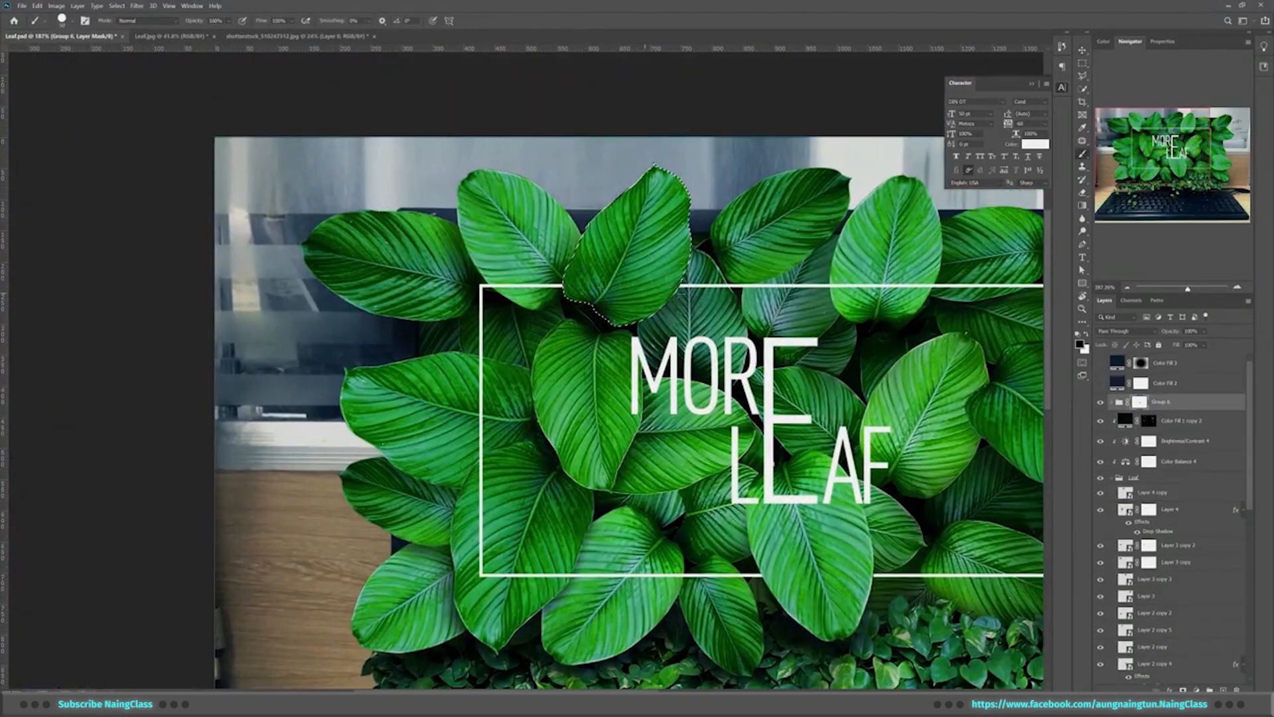
left_click_drag(837, 294, 539, 289)
Load the tall leaf near the middle of the frame's upper edge as a selection and mask out the line over it
key("v")
left_click(594, 256)
left_click(1126, 676, "ctrl")
left_click(1139, 378)
key("b")
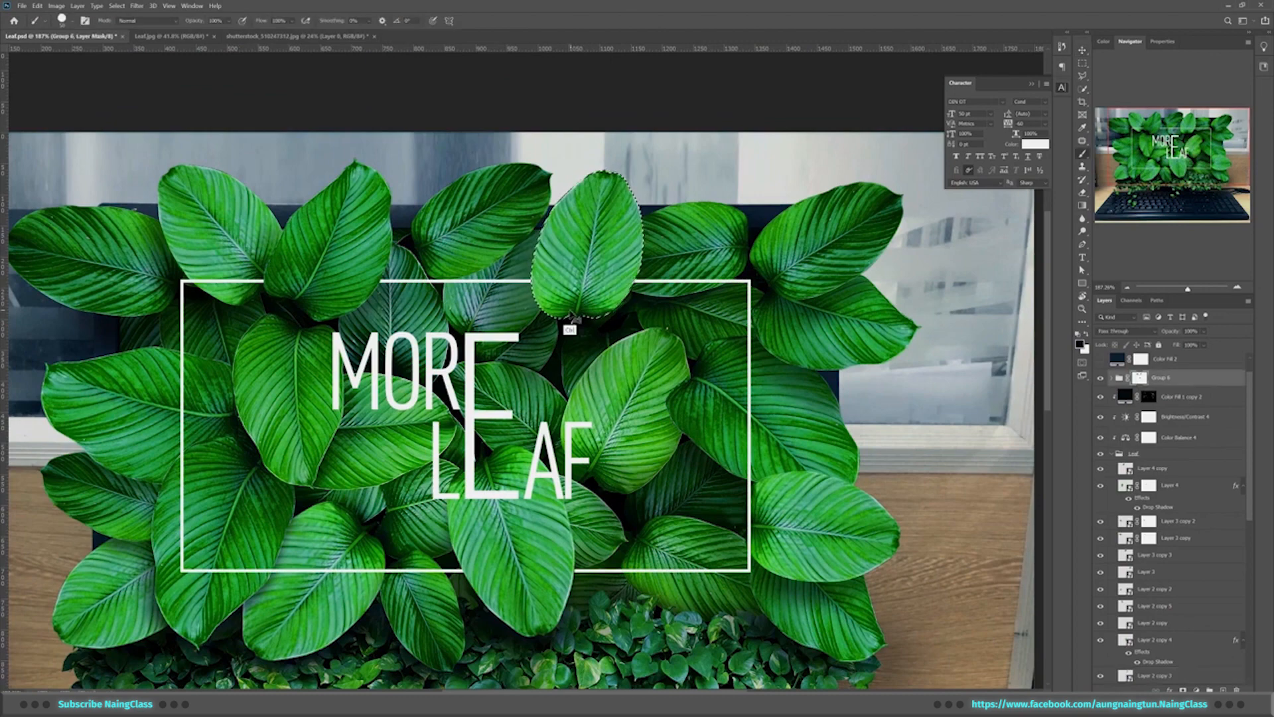
scroll(633, 296, "down", 1)
Align the title text group to the center of the monitor screen selection, deselect, and fine-tune the group with Free Transform
left_click(1111, 377)
left_click(1148, 392)
scroll(1188, 411, "down", 10)
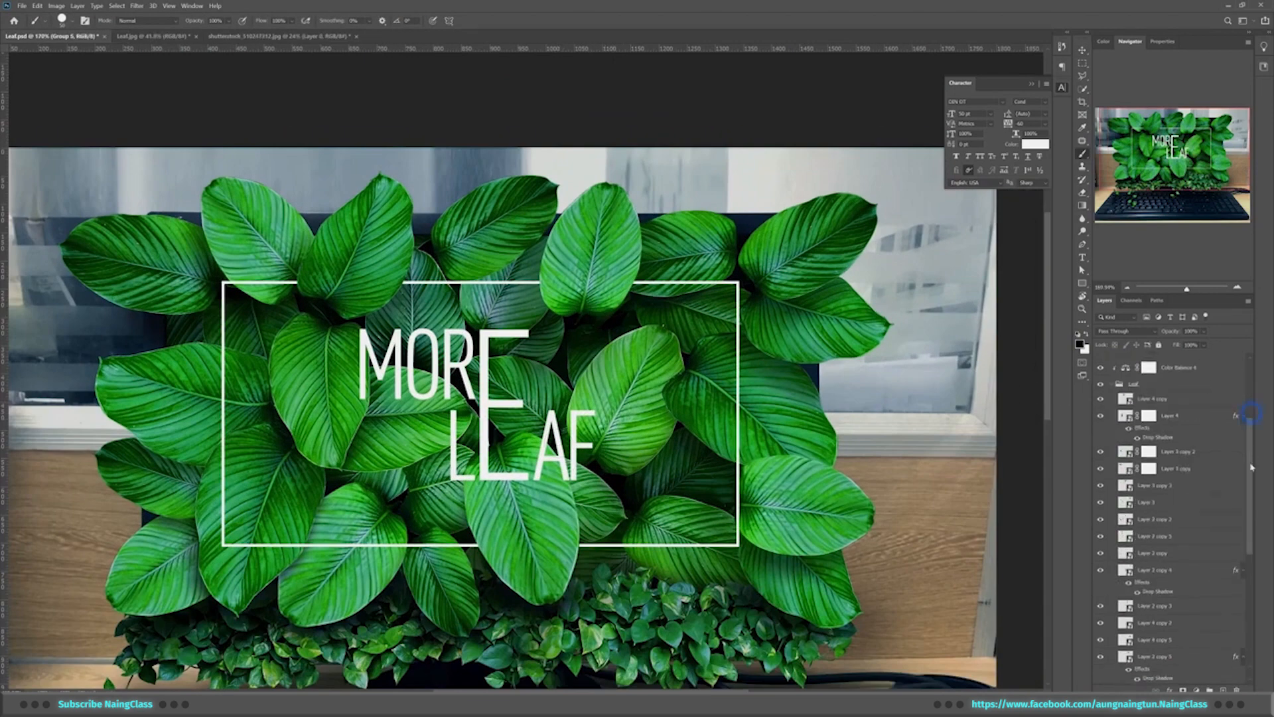
left_click(1126, 627, "ctrl")
scroll(1190, 381, "up", 10)
key("v")
left_click(227, 20)
left_click(291, 21)
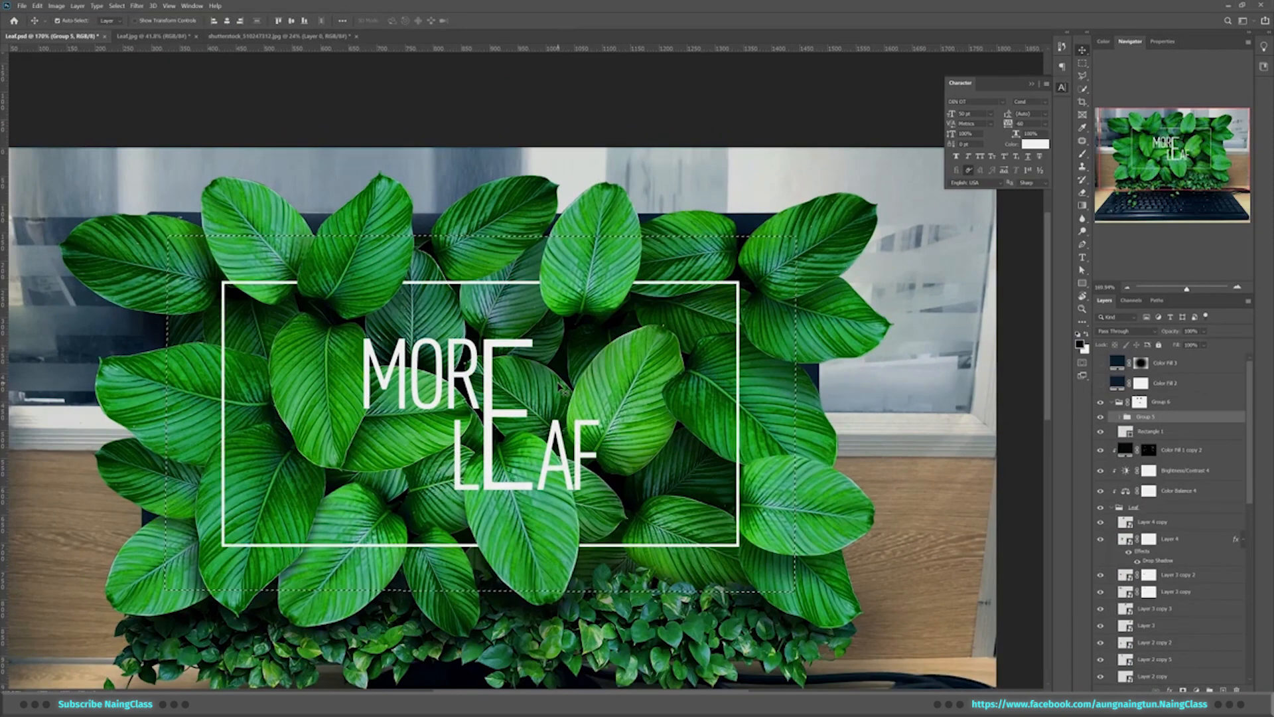
scroll(632, 410, "down", 3)
scroll(633, 410, "up", 2)
key("ctrl+d")
key("ctrl+t")
left_click_drag(604, 344, 607, 344)
key("Return")
scroll(358, 393, "up", 5)
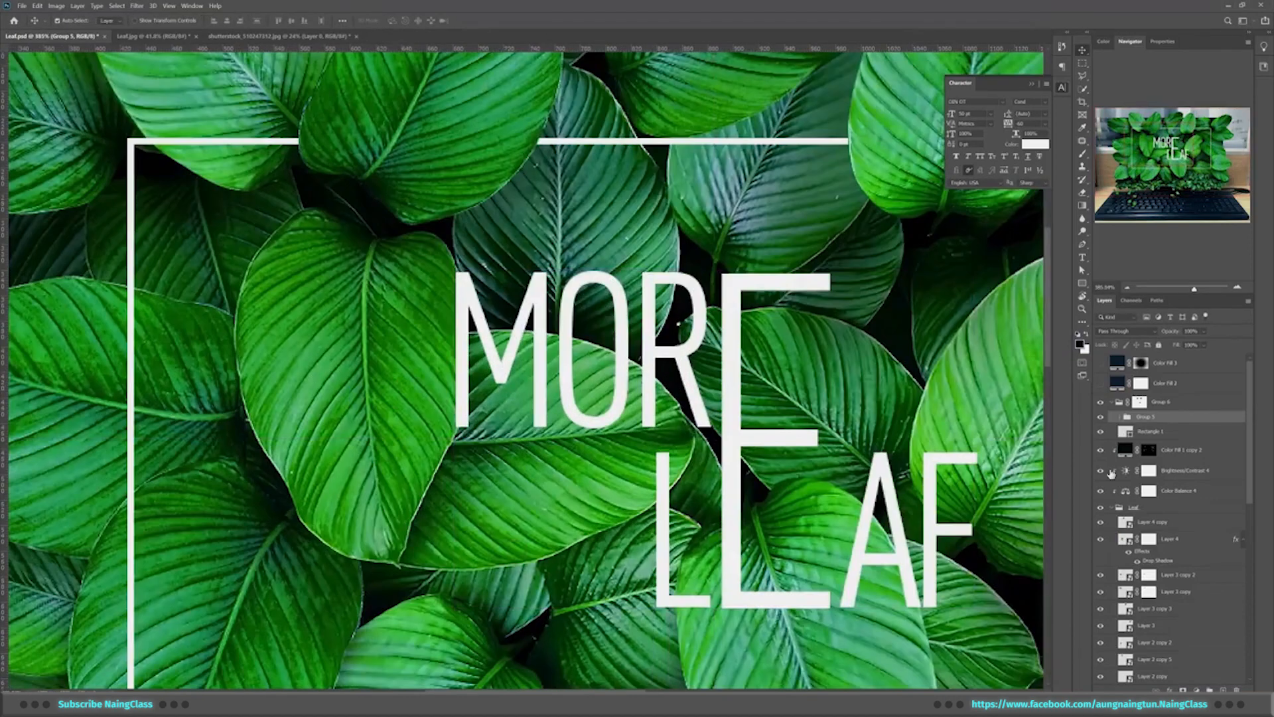
Paint on the outer group's mask to tuck the left edge of the M behind the neighboring leaf
left_click(1140, 402)
key("b")
scroll(484, 330, "up", 2)
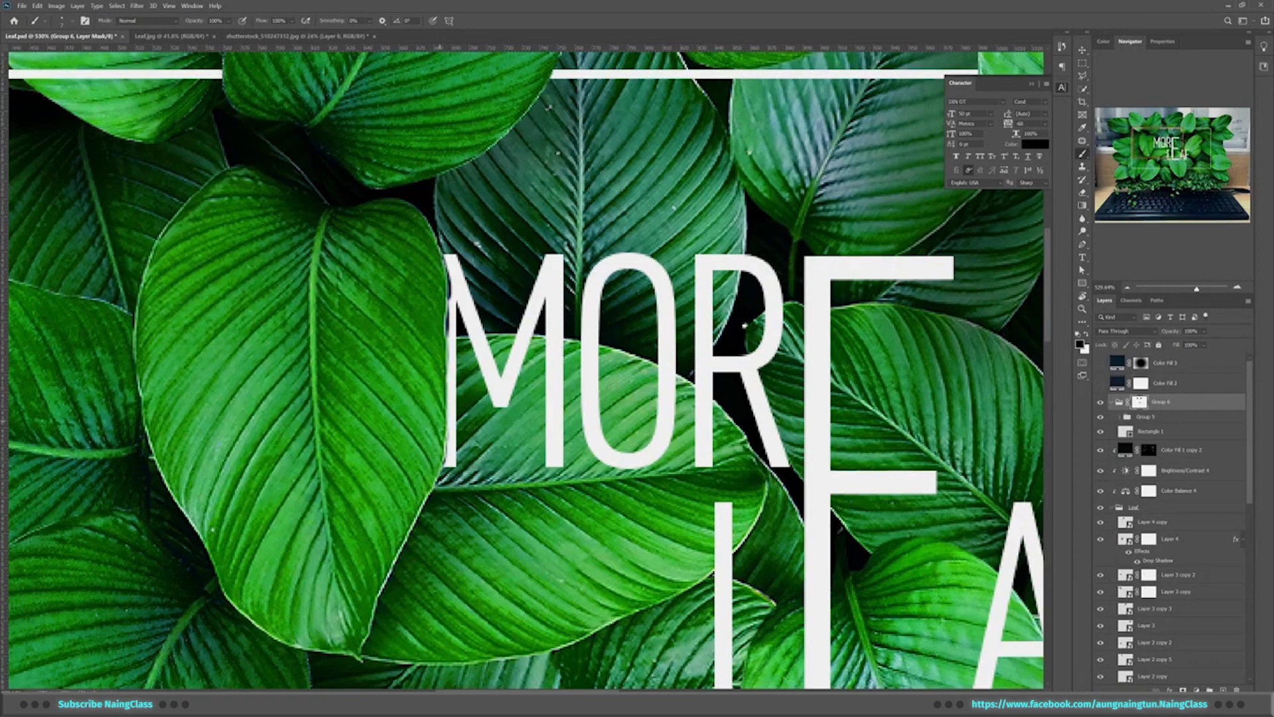
left_click_drag(452, 435, 298, 443)
scroll(284, 352, "up", 1)
key("x")
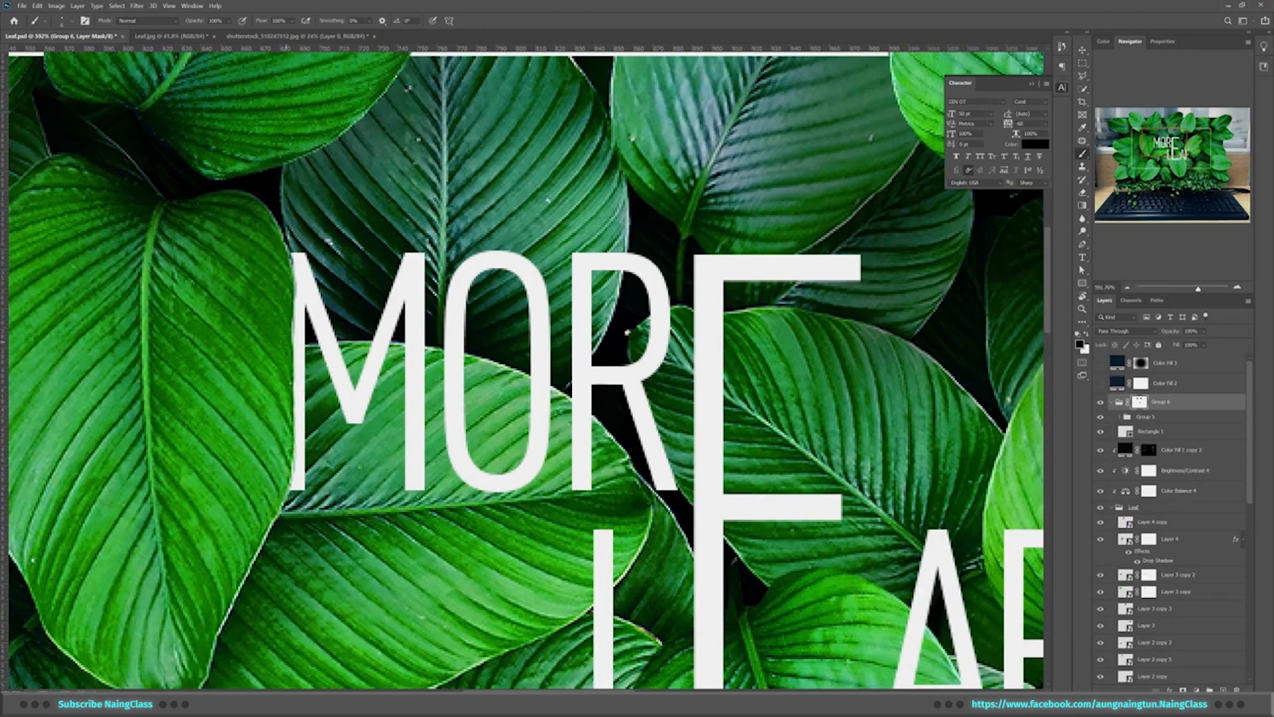
Mask out the top of the L, the foot of the F and the left leg of the R where leaves overlap them
left_click_drag(628, 331, 564, 174)
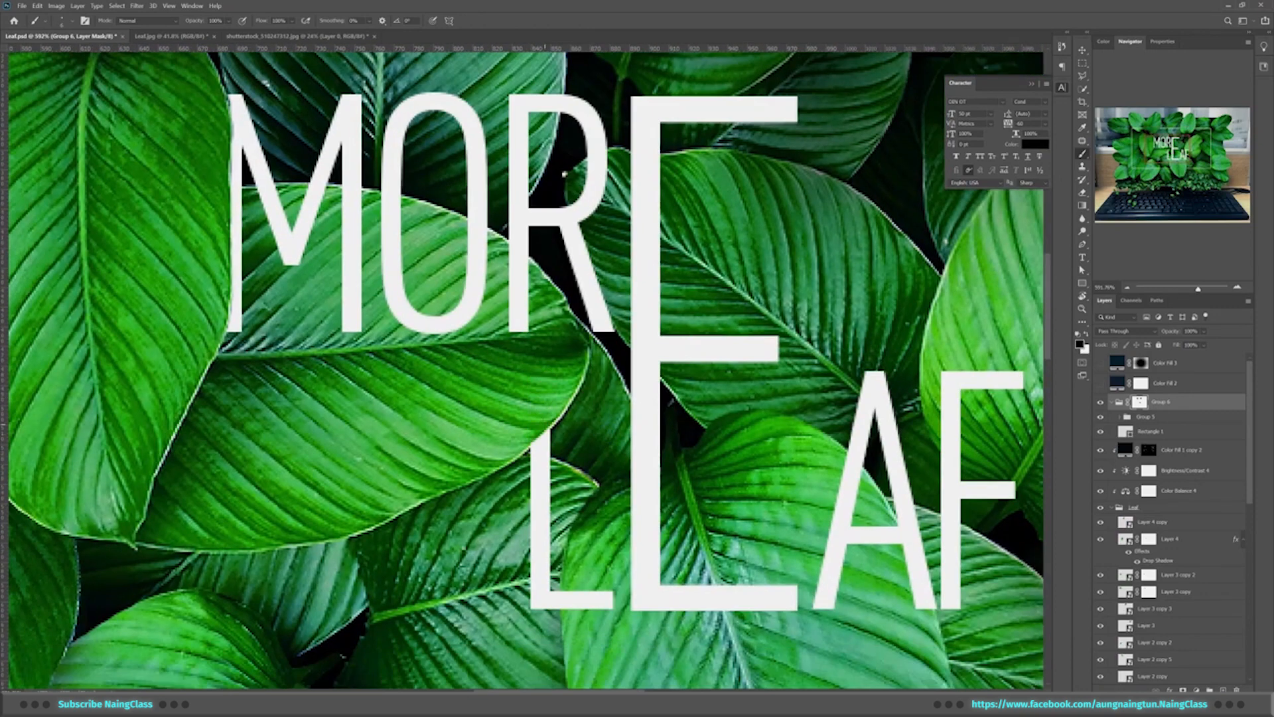
left_click_drag(942, 593, 602, 540)
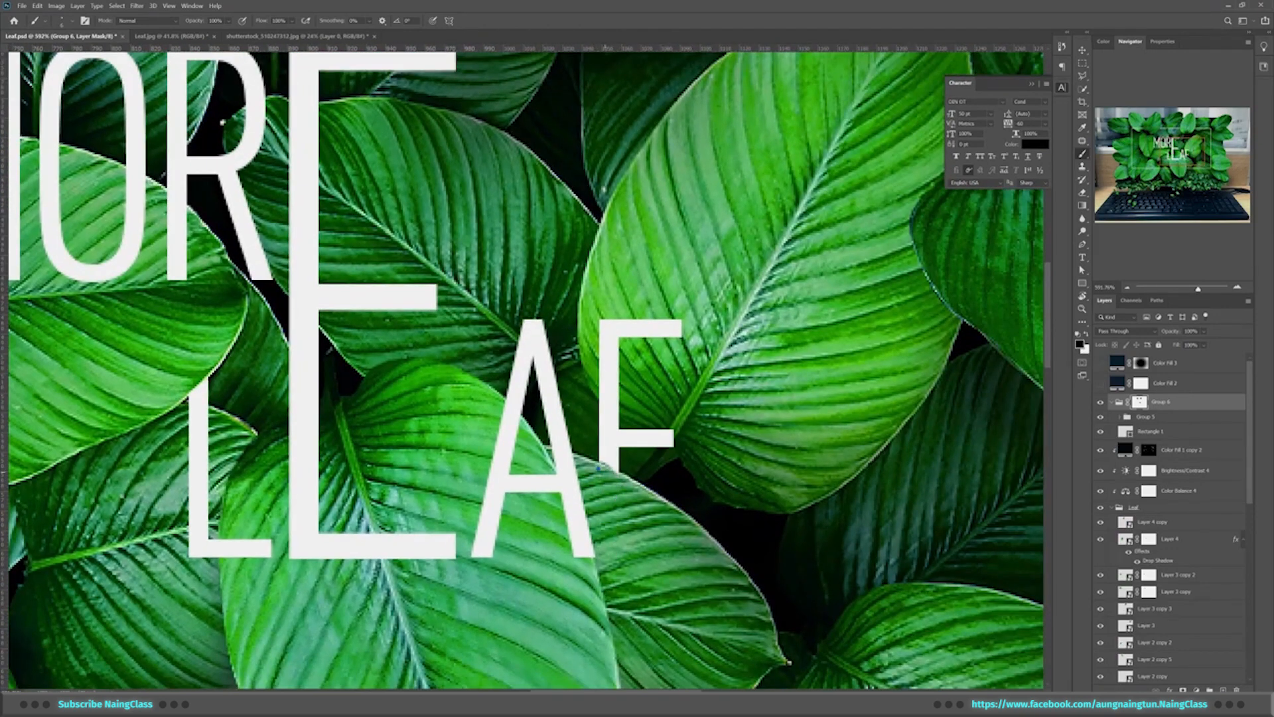
scroll(727, 436, "down", 8)
scroll(597, 381, "up", 6)
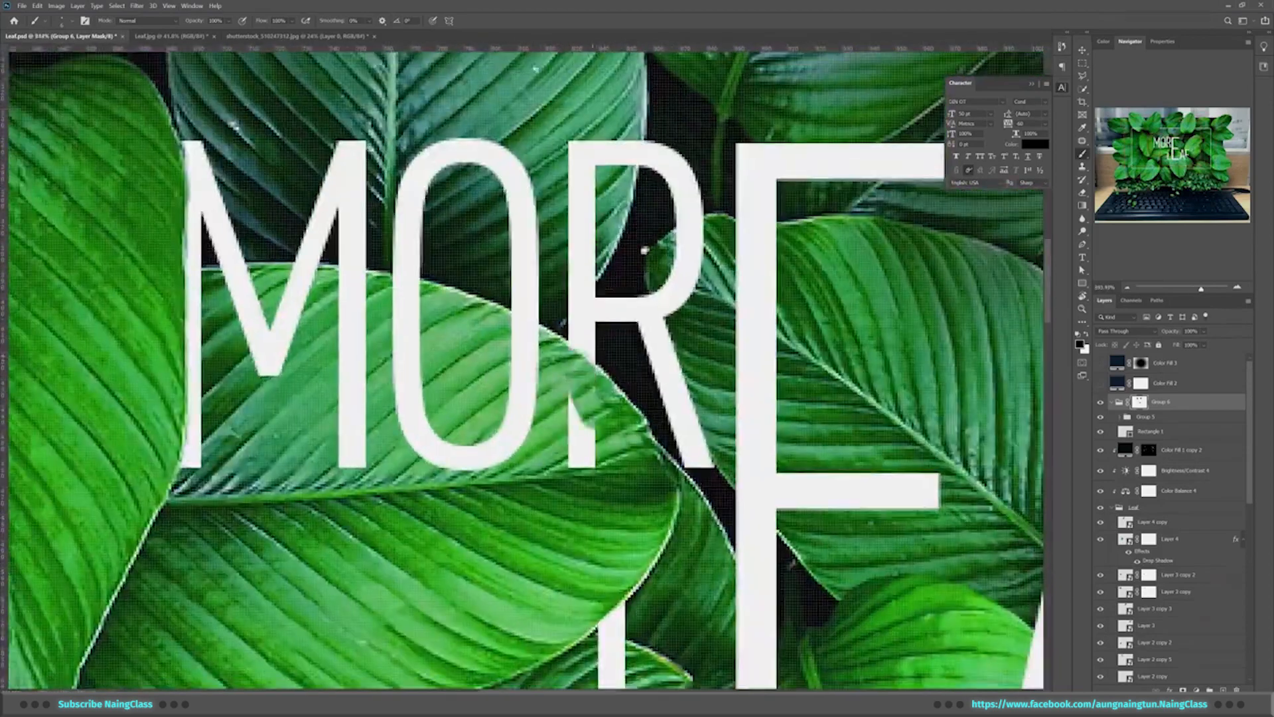
scroll(645, 250, "down", 6)
scroll(461, 152, "up", 7)
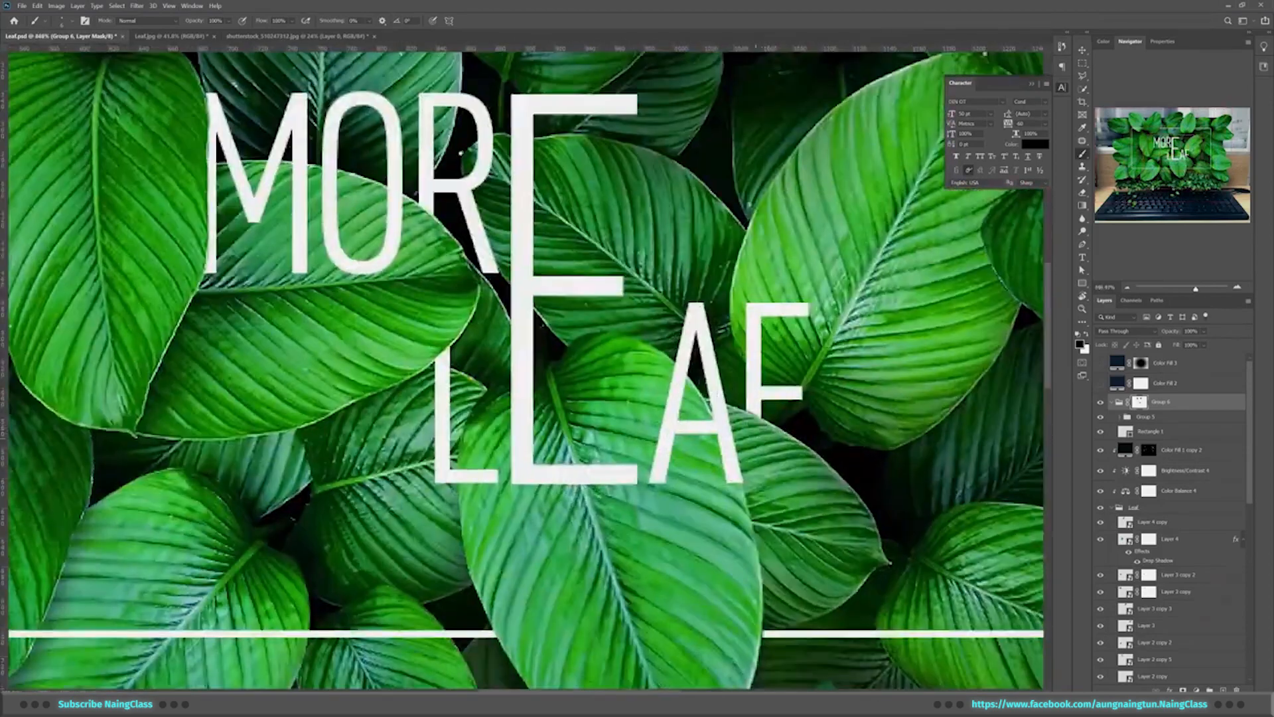
Mask out the upper corner of the large E so the leaf above overlaps it, cleaning up the mask edge
scroll(461, 152, "down", 6)
scroll(517, 248, "up", 7)
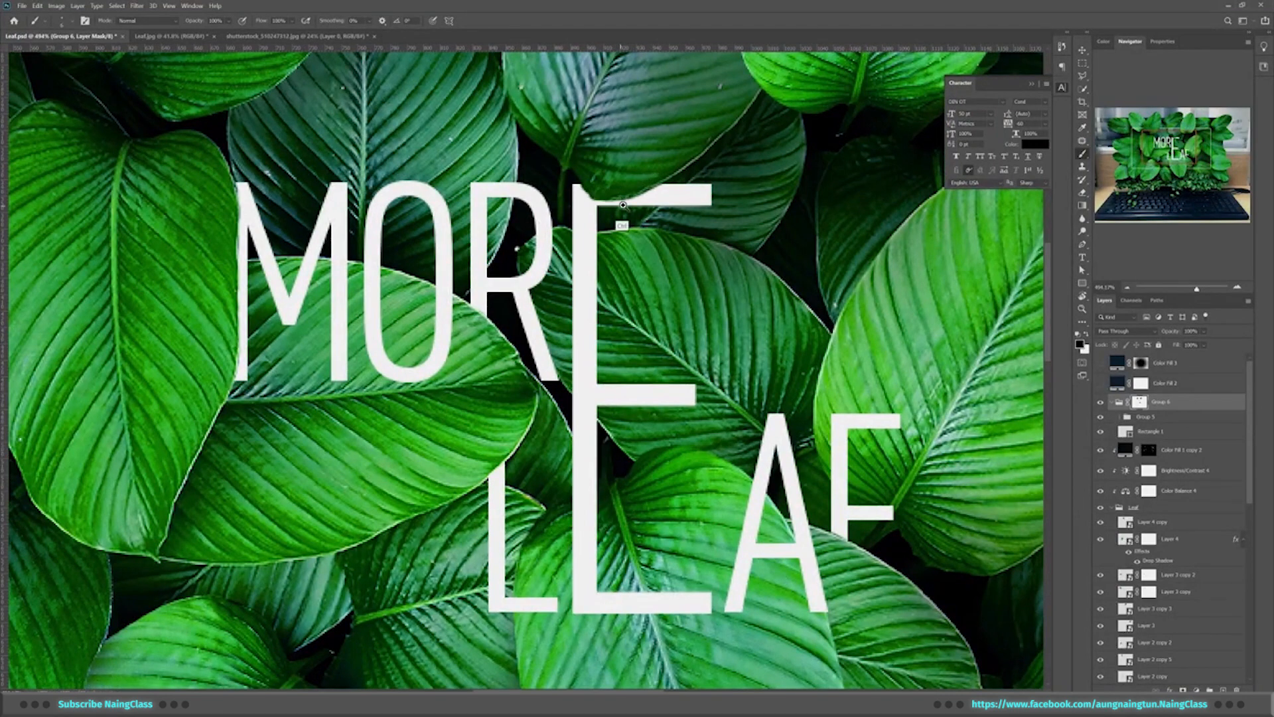
scroll(623, 204, "up", 1)
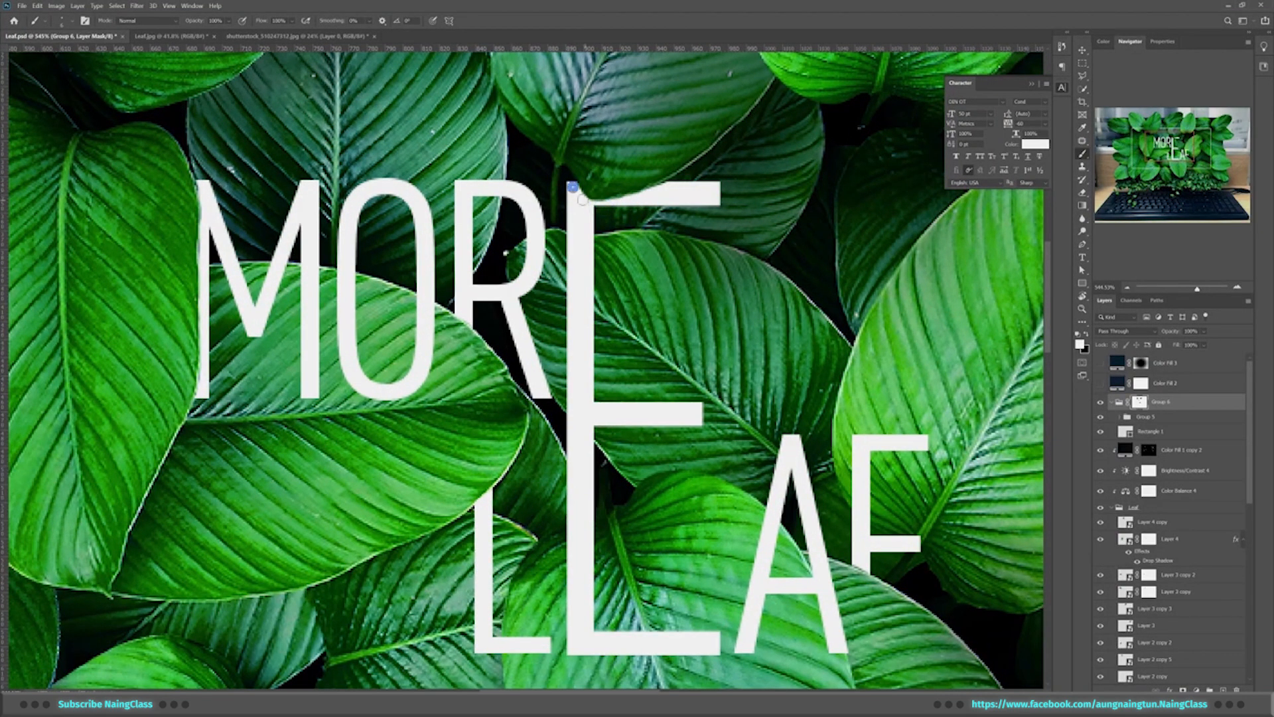
scroll(526, 369, "down", 6)
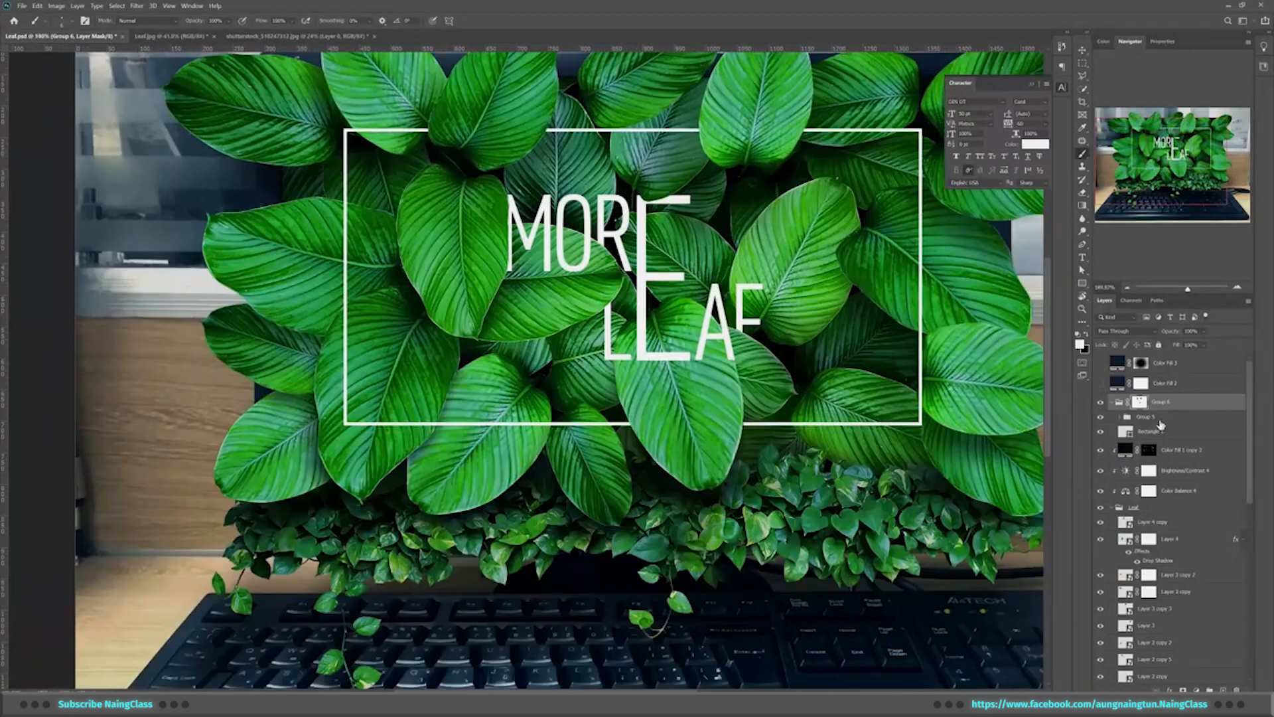
Collapse the open groups and rename the title group Text and the small foliage group small_leaf
left_click(1112, 402)
left_click(1112, 478)
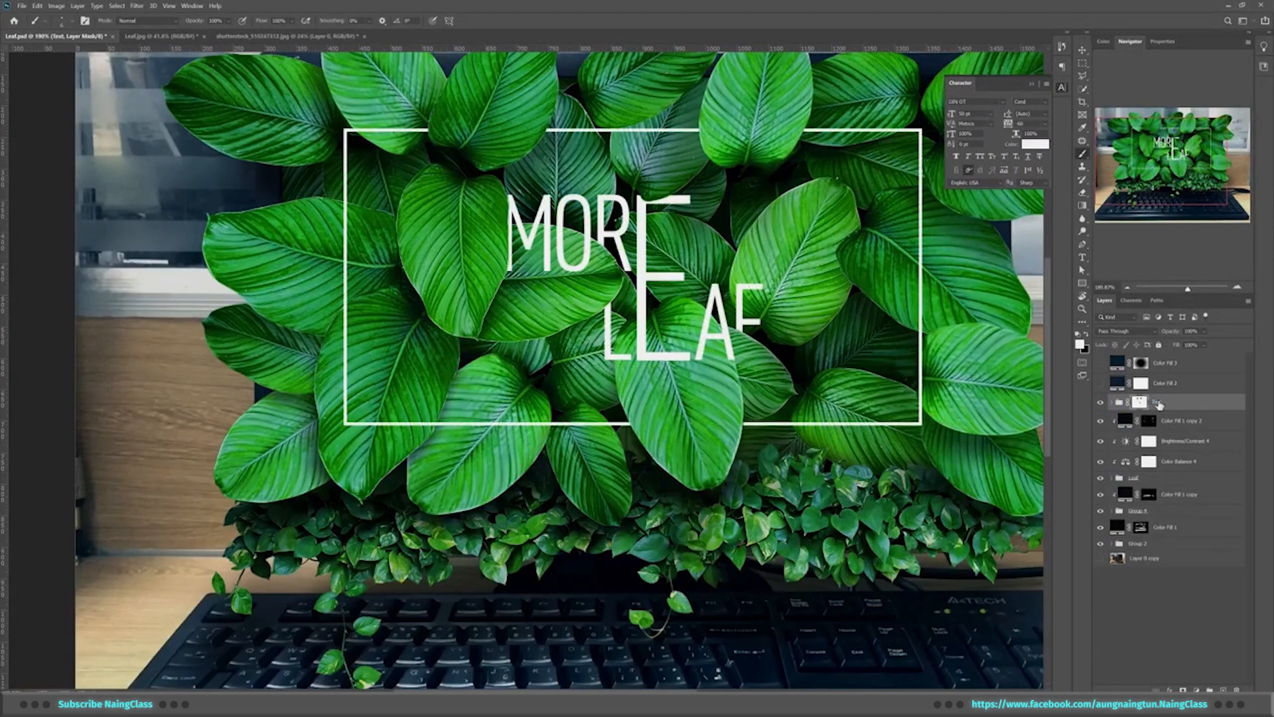
double_click(1137, 510)
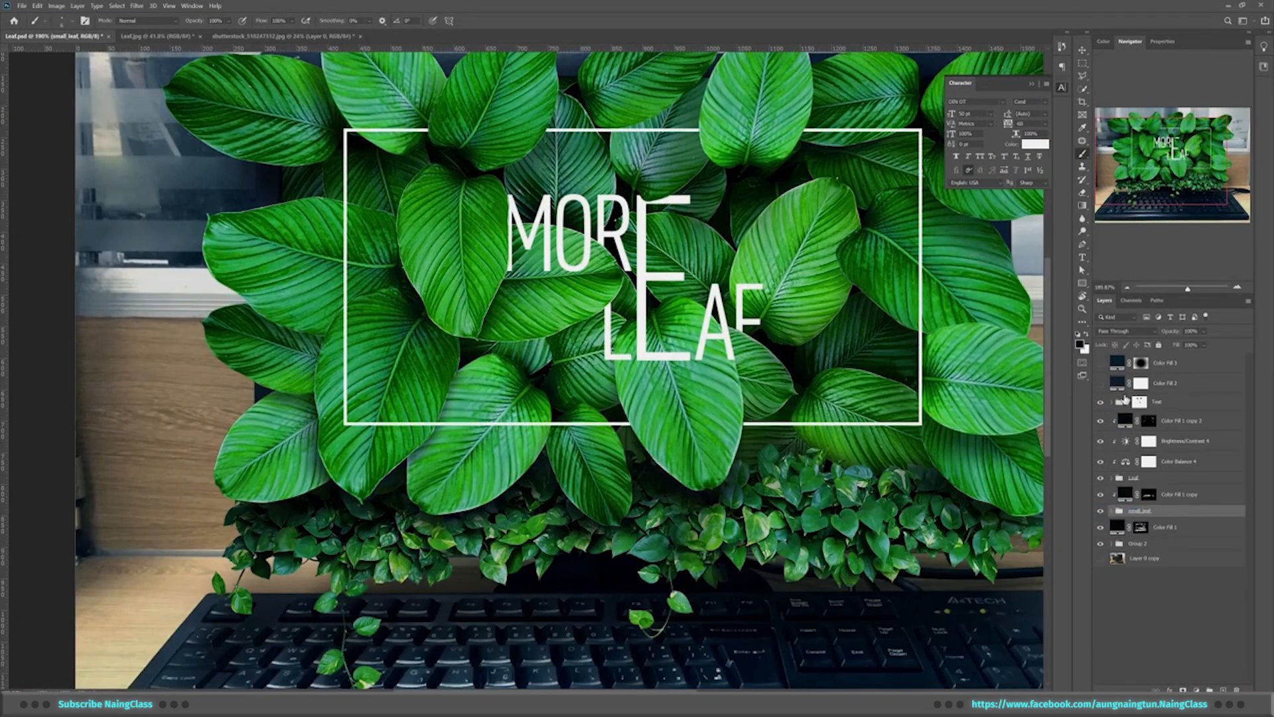
Duplicate the black Multiply color fill above the Text group, clip it to that group and fill its mask with black
left_click(1155, 406)
left_click_drag(1178, 496, 1167, 397)
left_click(1150, 413, "alt")
key("ctrl+BackSpace")
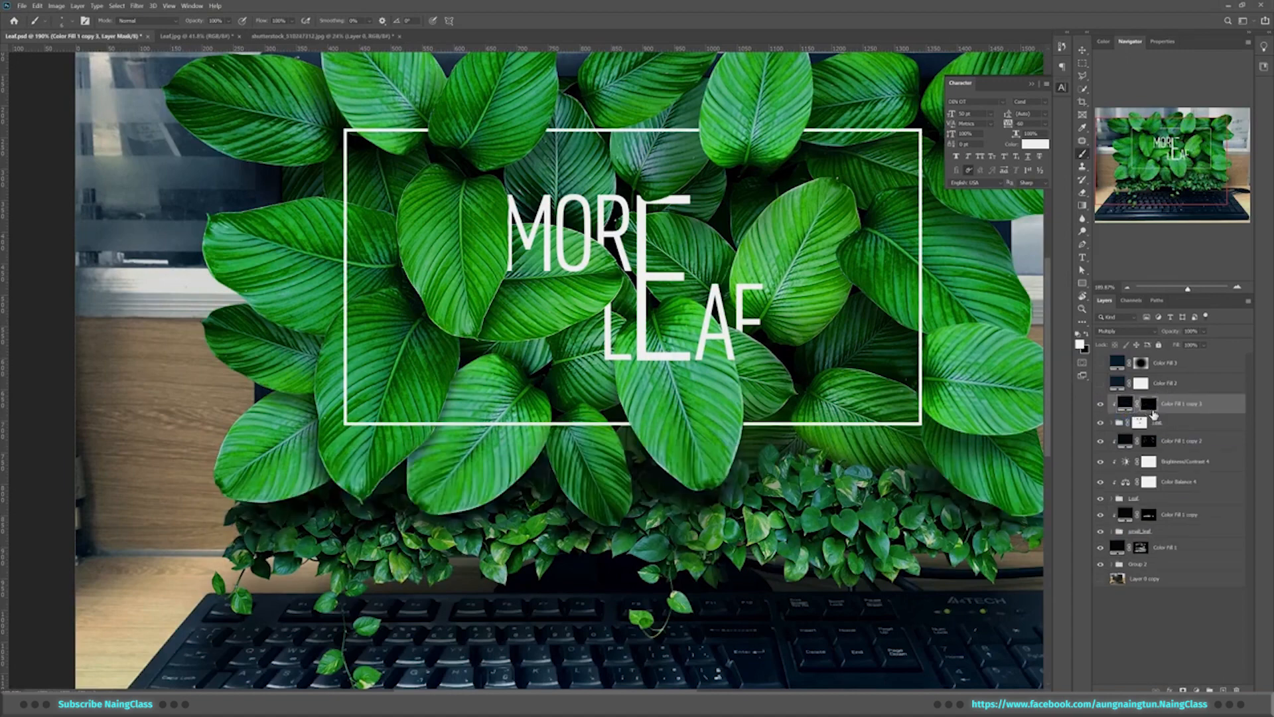
Paint shadows at 26% brush opacity on the frame lines where the leaves overlap them
scroll(748, 319, "up", 2)
right_click(750, 321)
left_click_drag(198, 20, 164, 22)
mouse_move(670, 230)
left_mouse_down()
mouse_move(580, 392)
mouse_move(525, 400)
left_mouse_up()
scroll(525, 400, "up", 1)
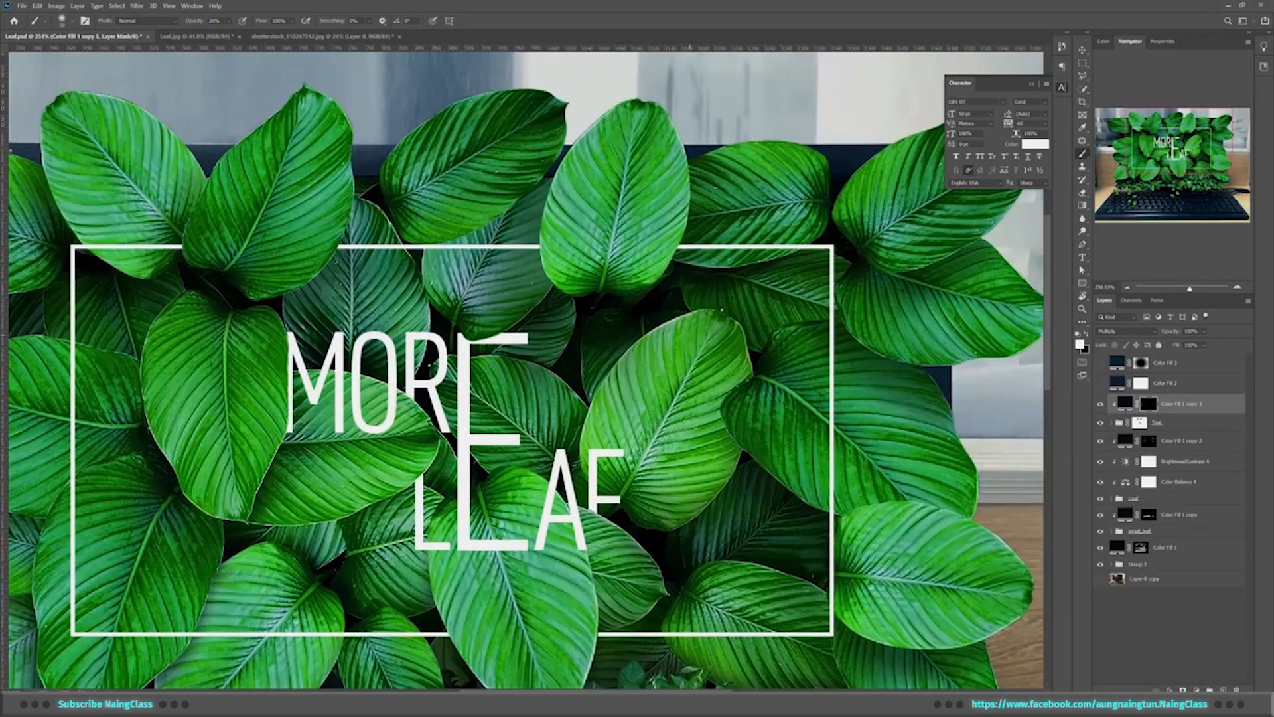
left_click(546, 243)
mouse_move(331, 600)
left_mouse_down()
mouse_move(475, 544)
mouse_move(512, 382)
left_mouse_up()
key("bracketright")
key("bracketright")
key("bracketright")
left_click_drag(464, 417, 308, 417)
left_click_drag(763, 426, 670, 409)
Paint subtle shadows at 12% brush opacity on the title letters beside the leaves that overlap them
scroll(670, 409, "up", 4)
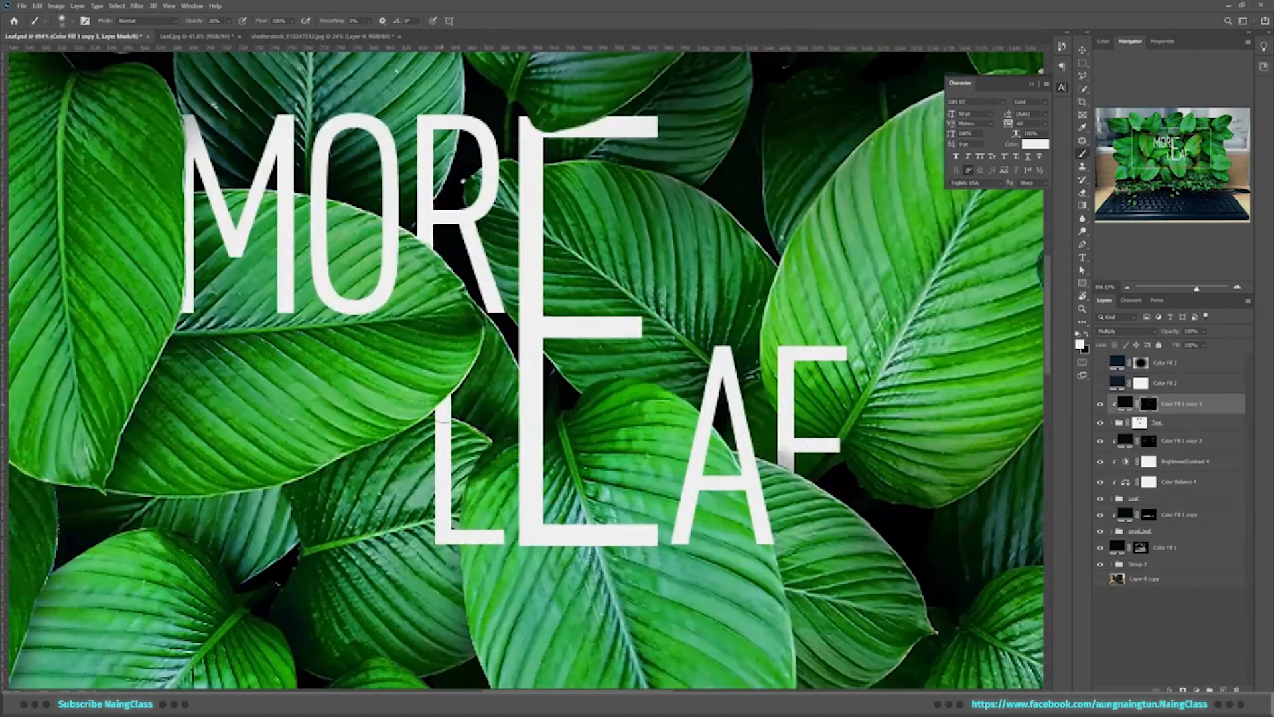
scroll(508, 362, "down", 1)
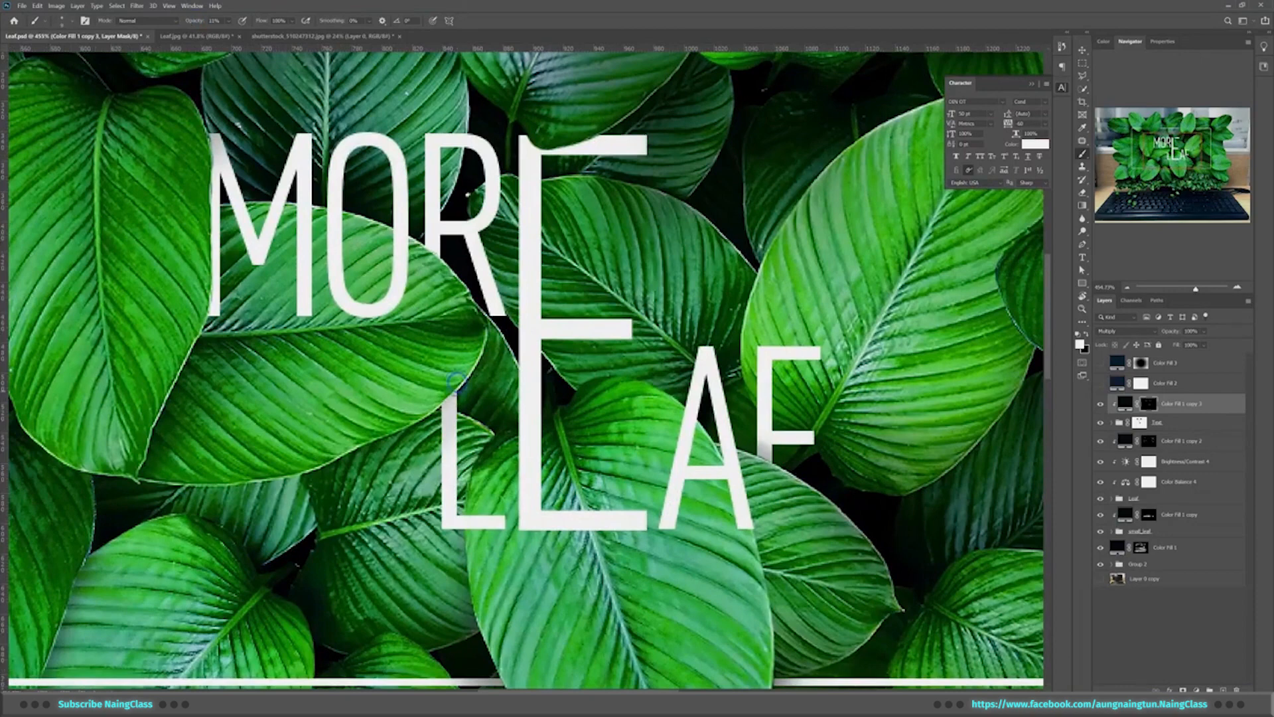
left_click_drag(484, 338, 530, 458)
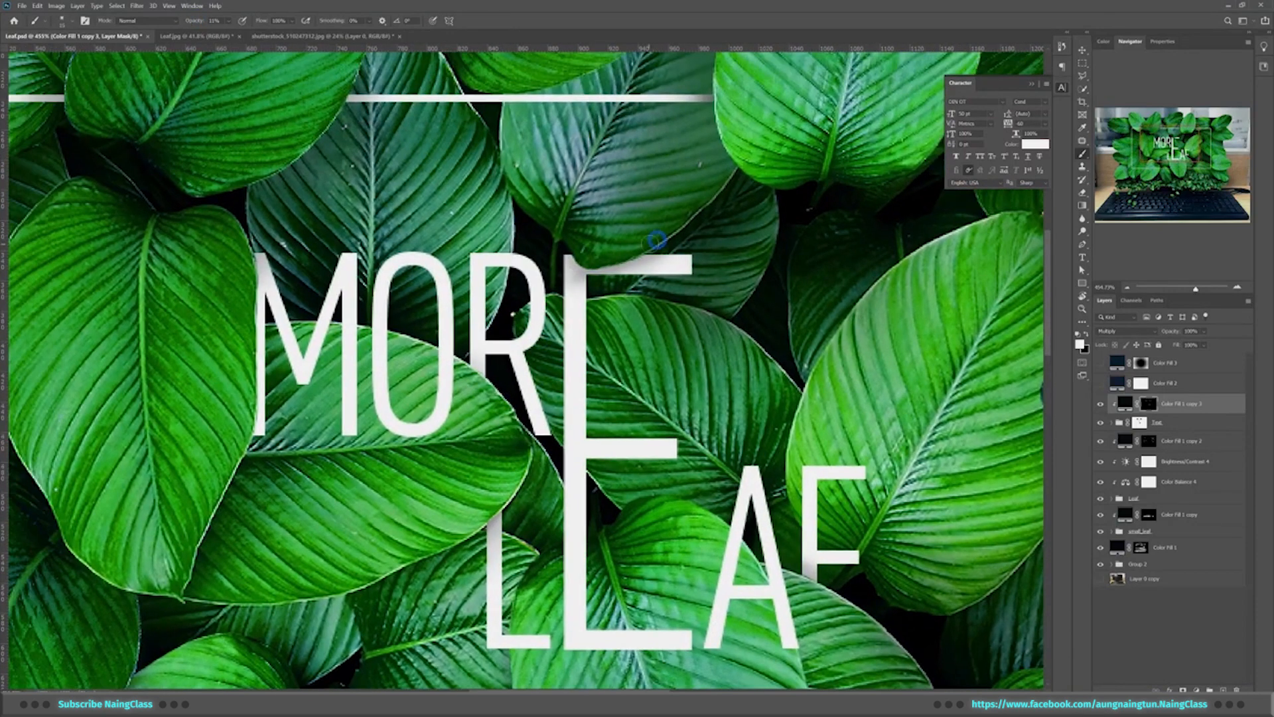
key("x")
key("bracketleft")
key("bracketleft")
left_click_drag(382, 281, 551, 284)
left_click_drag(417, 284, 417, 375)
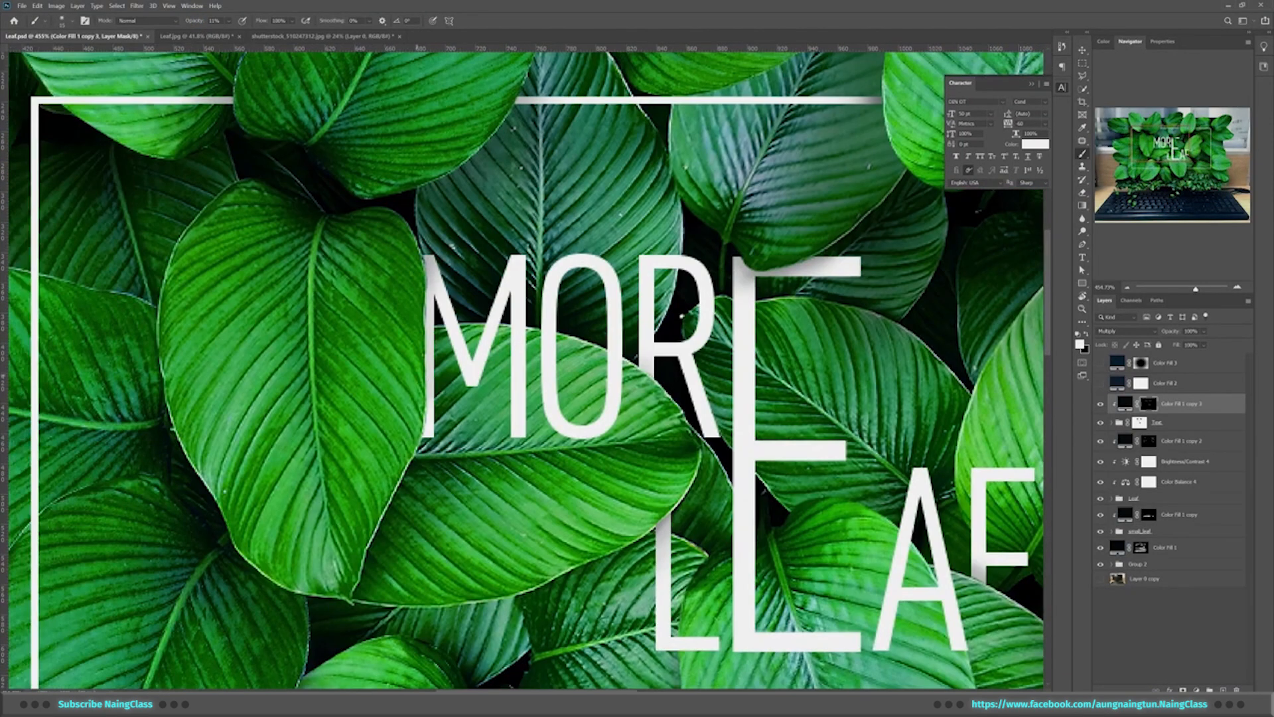